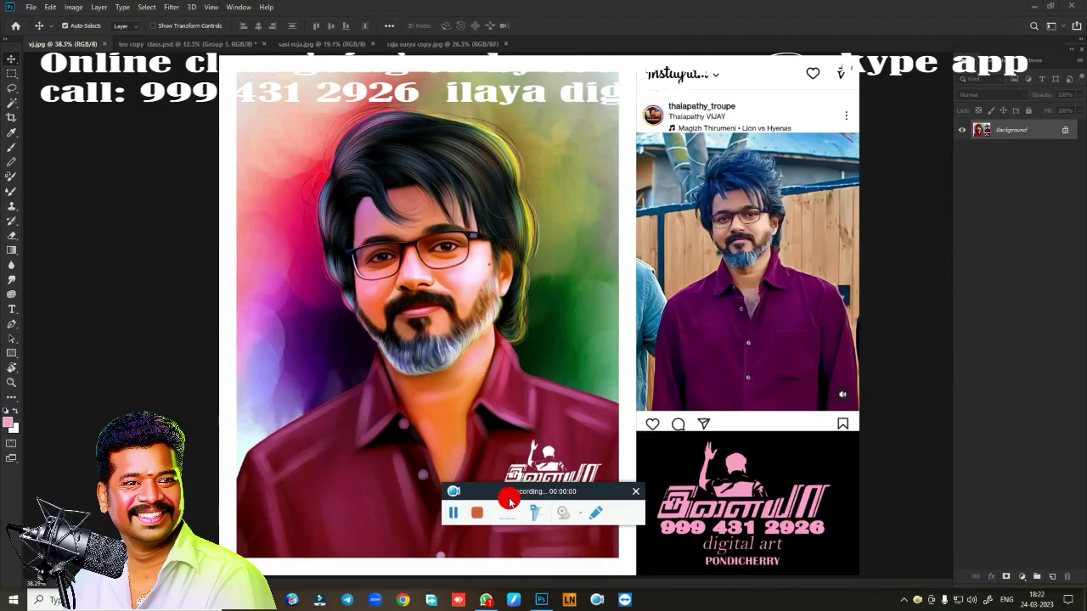
# Pan and zoom around the portrait to centre the man's face.
pyautogui.moveTo(501, 497); pyautogui.dragTo(712, 586)
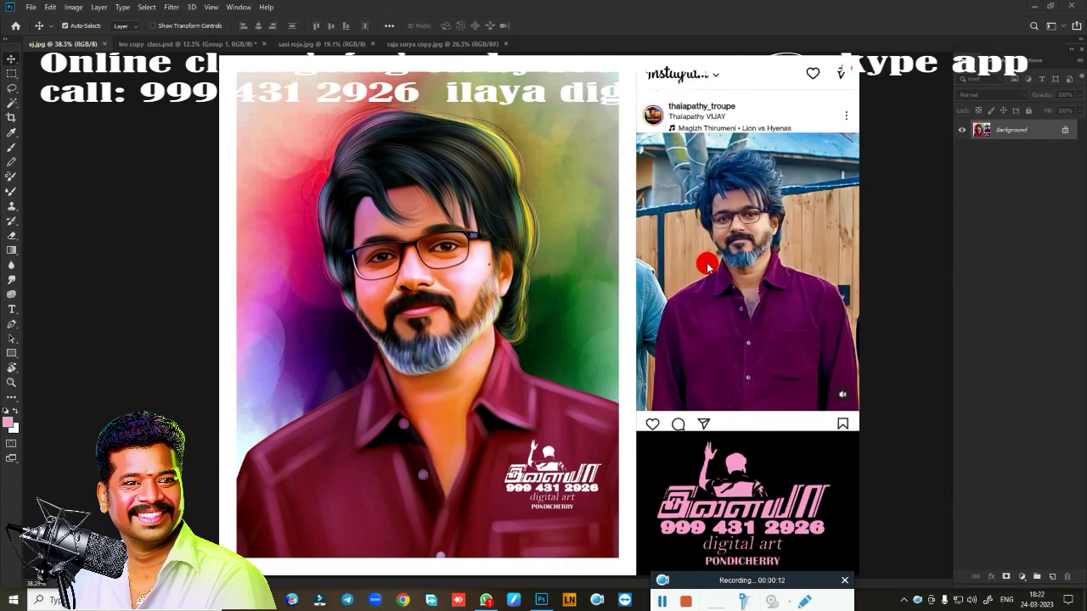
pyautogui.scroll(5, 707, 266)
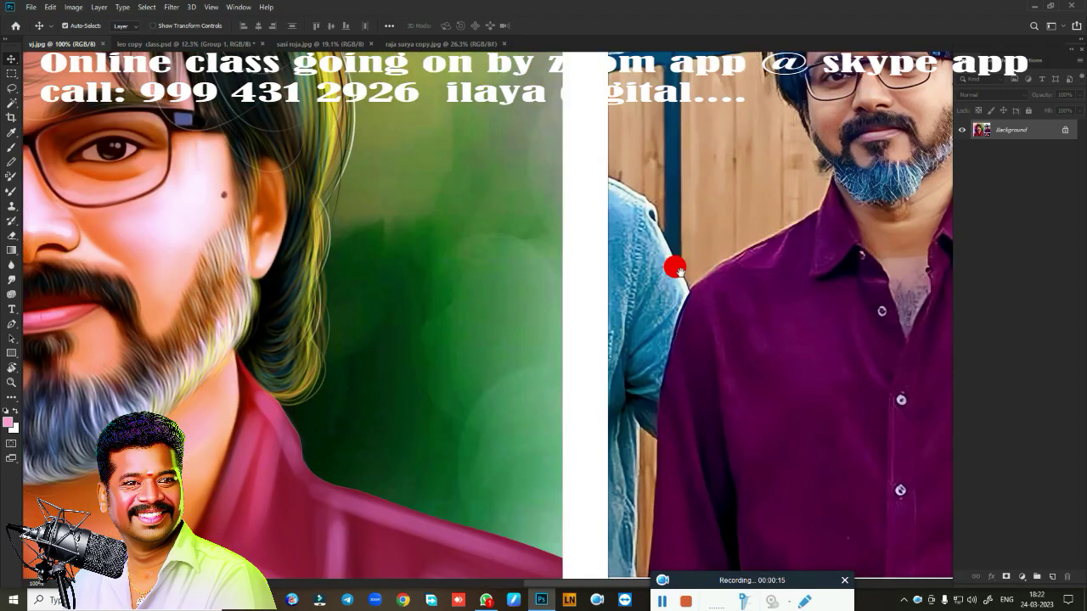
pyautogui.moveTo(676, 268); pyautogui.dragTo(342, 343)
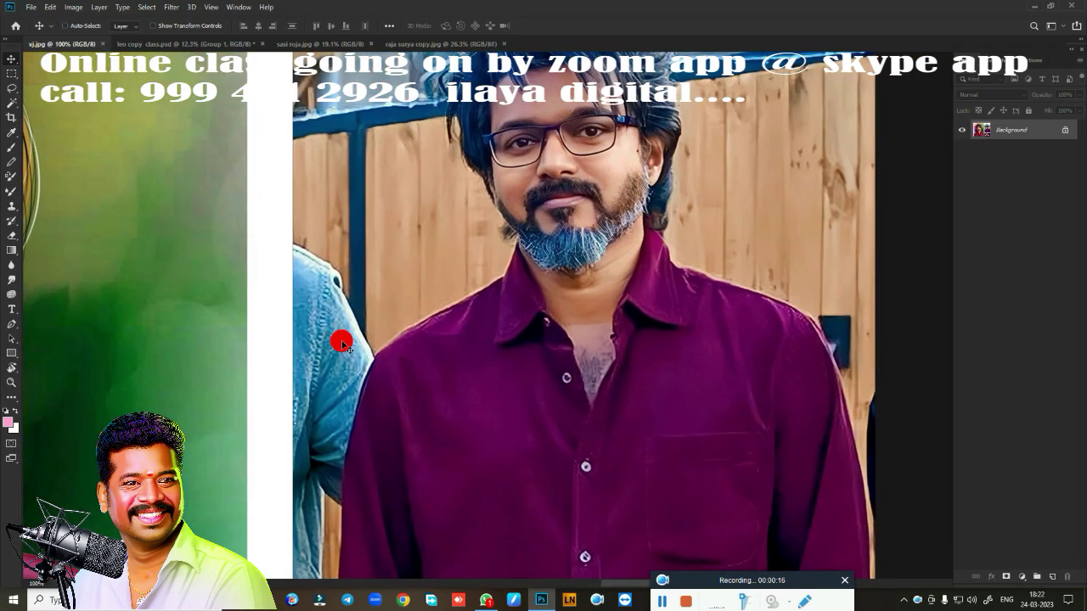
pyautogui.scroll(-1, 342, 343)
pyautogui.scroll(-1, 357, 332)
pyautogui.scroll(-1, 546, 258)
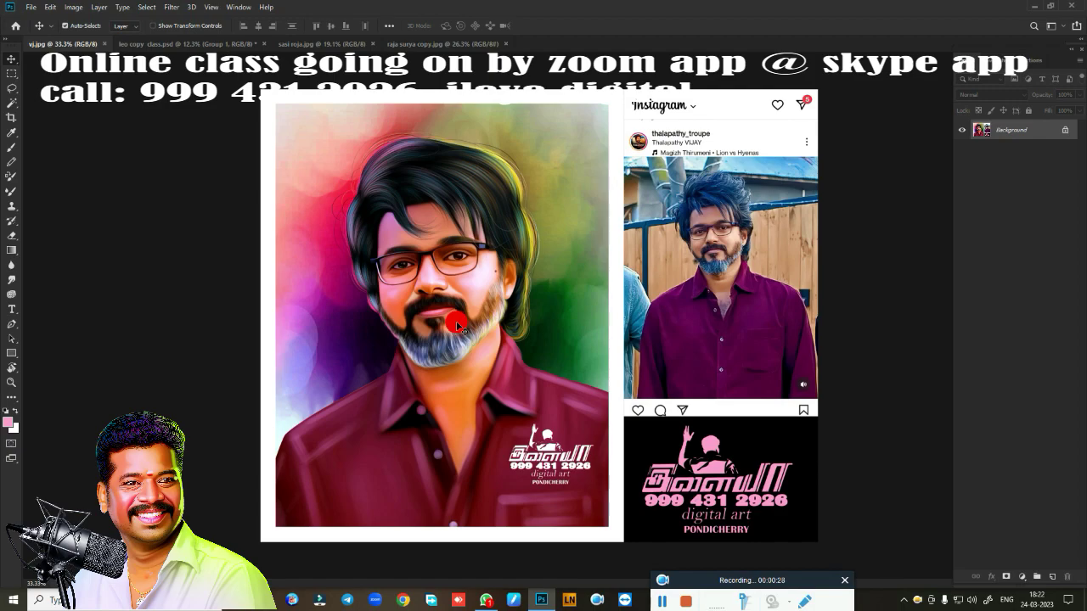
pyautogui.scroll(2, 510, 295)
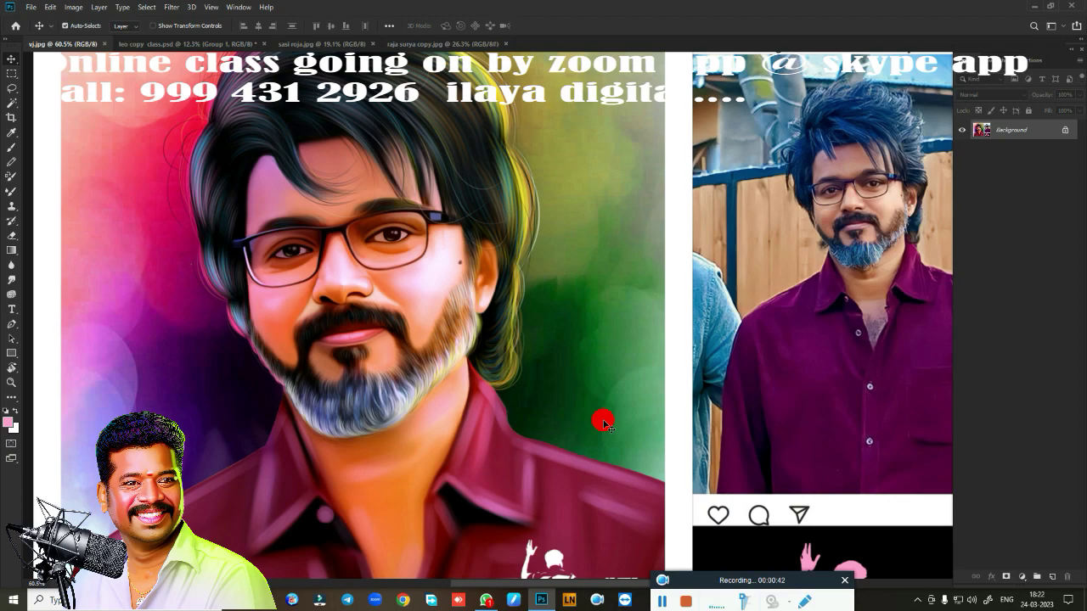
pyautogui.scroll(1, 410, 285)
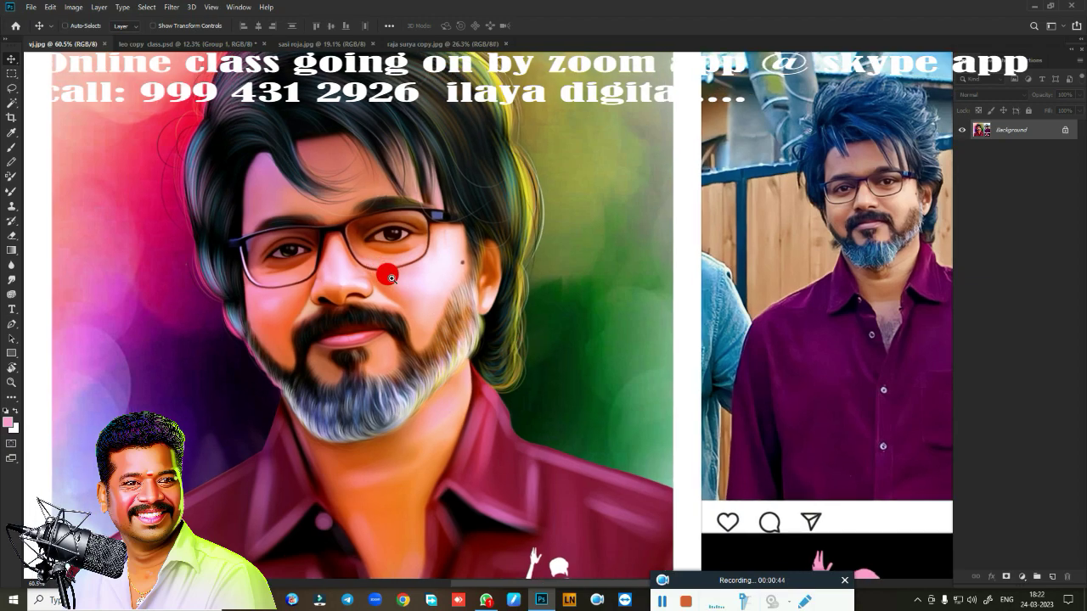
pyautogui.scroll(2, 414, 286)
pyautogui.moveTo(416, 286); pyautogui.dragTo(531, 491)
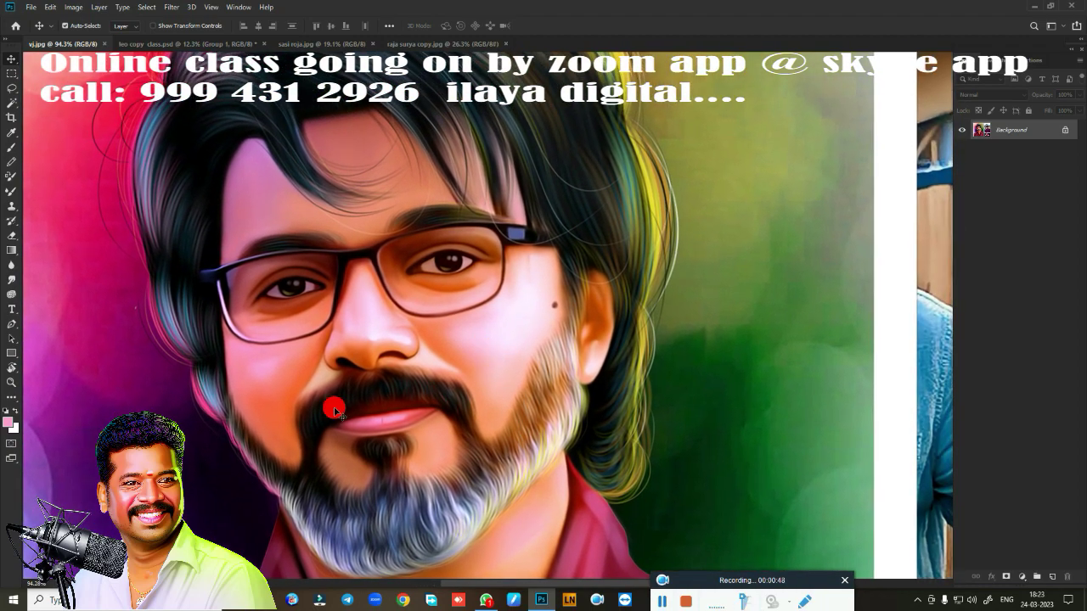
pyautogui.scroll(-2, 510, 371)
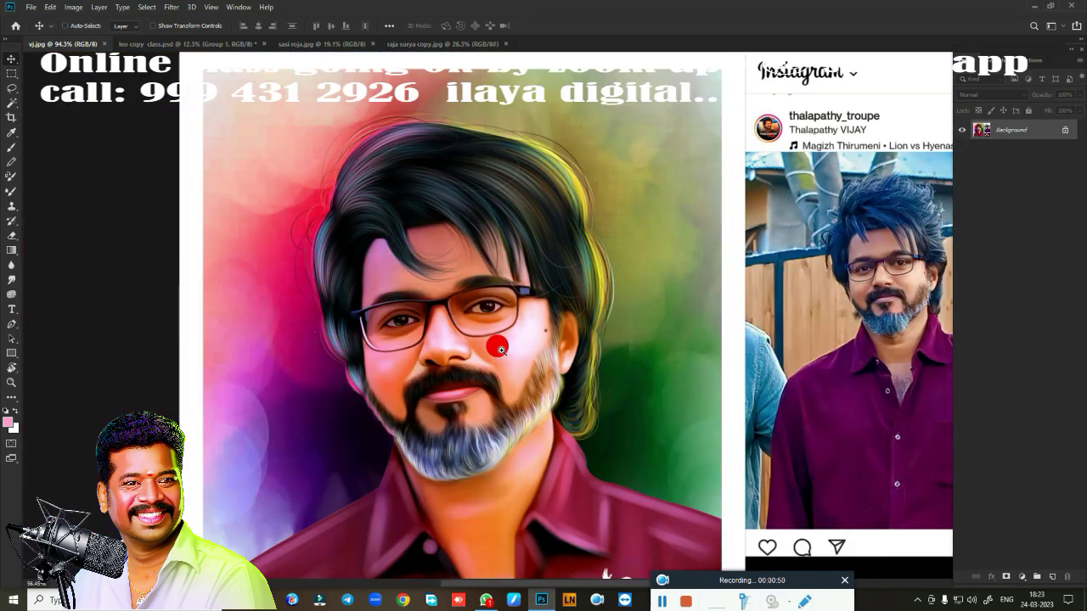
pyautogui.scroll(-2, 468, 339)
pyautogui.scroll(-1, 455, 302)
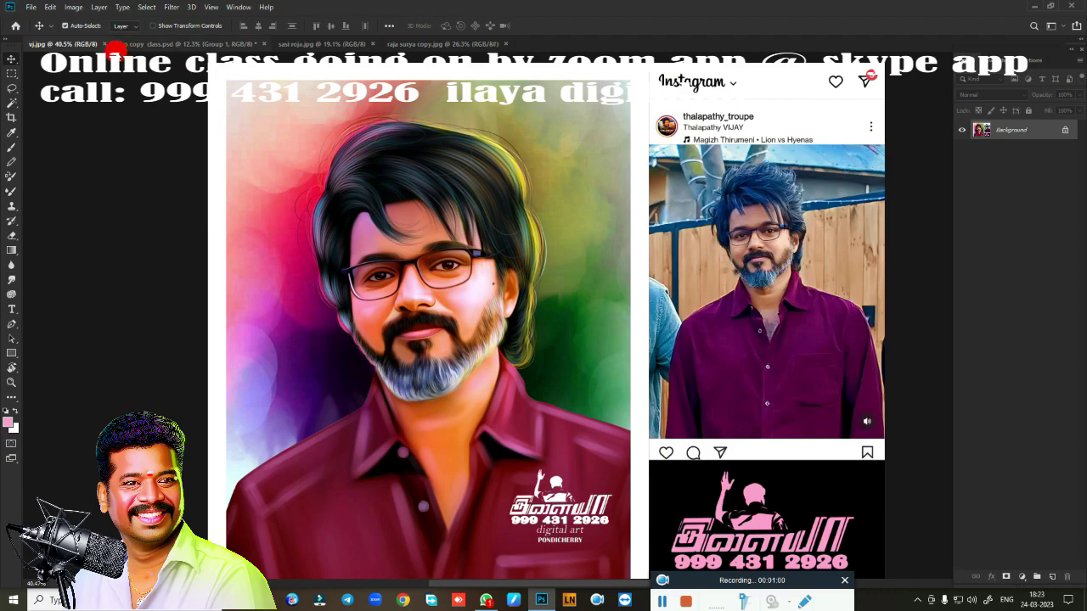
# Close vj.jpg and toggle the painted layers off and on to compare with the original photo.
pyautogui.click(104, 43)
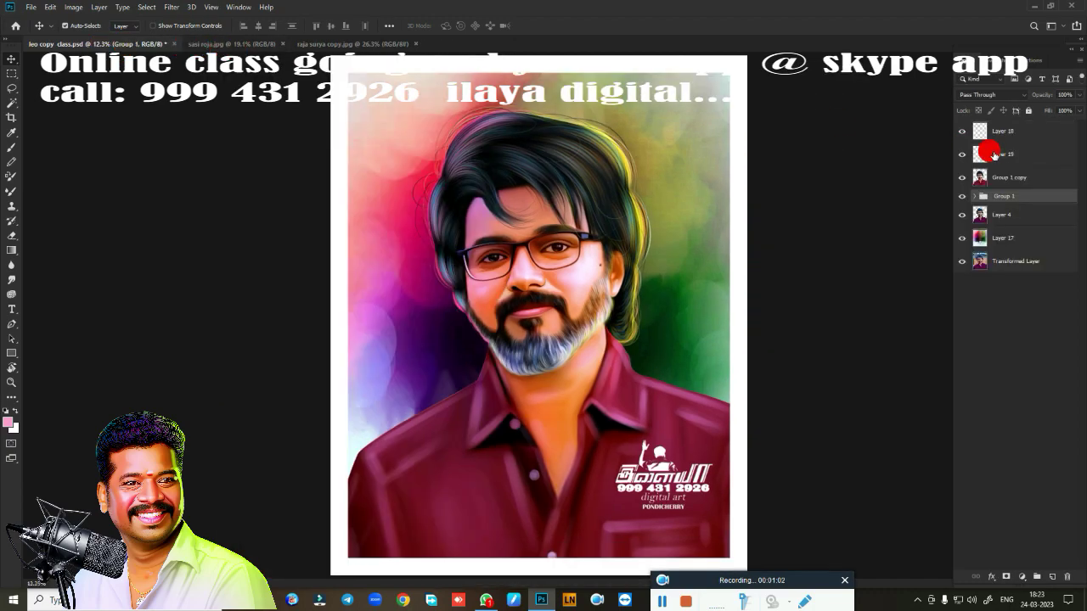
pyautogui.click(962, 195)
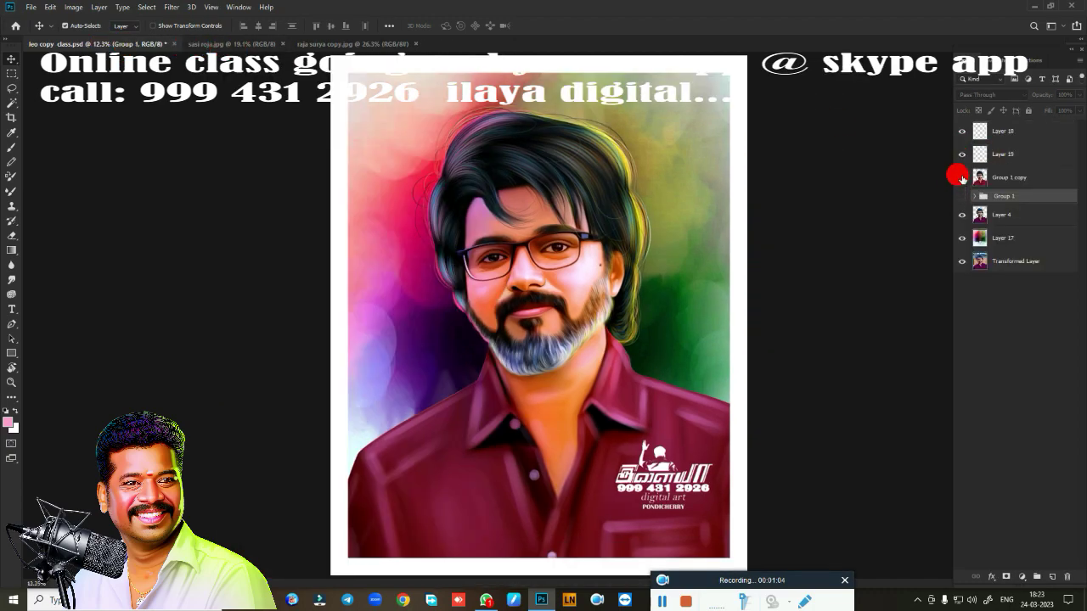
pyautogui.click(962, 178)
pyautogui.click(962, 177)
pyautogui.click(236, 43)
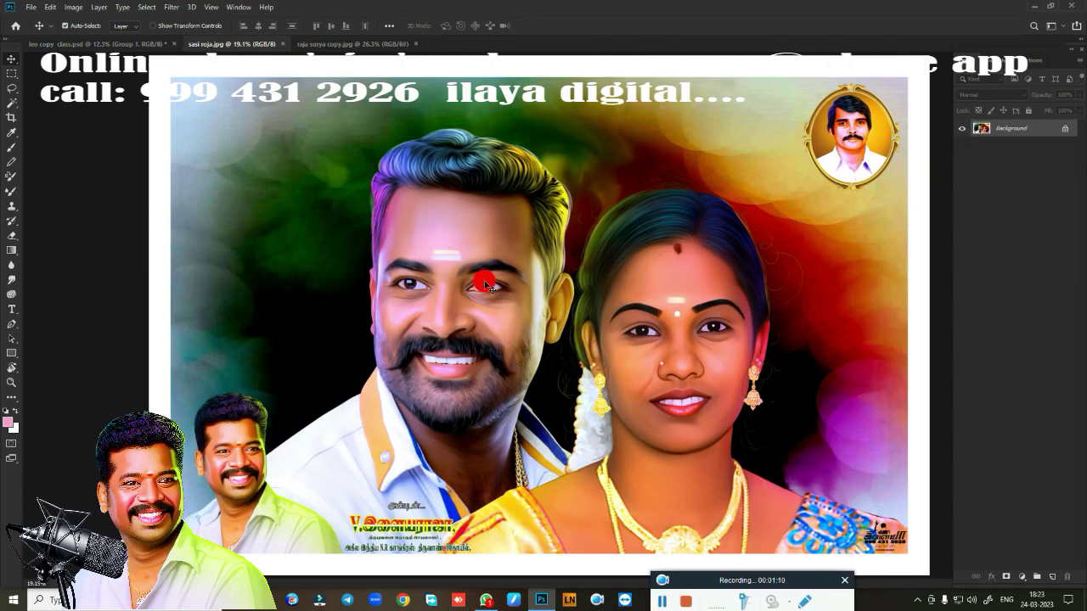
pyautogui.click(283, 43)
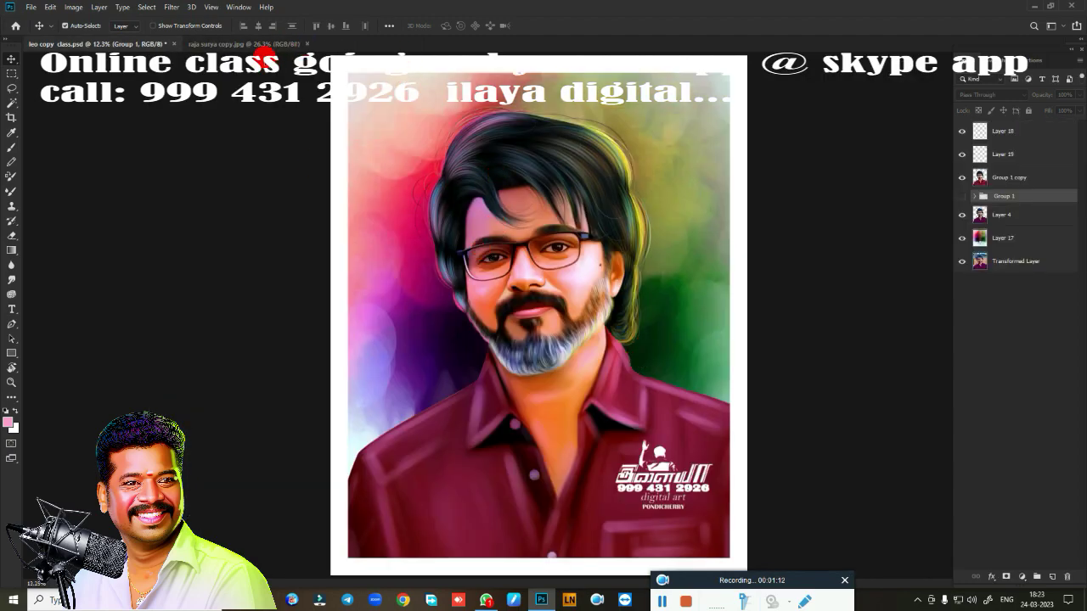
pyautogui.click(262, 44)
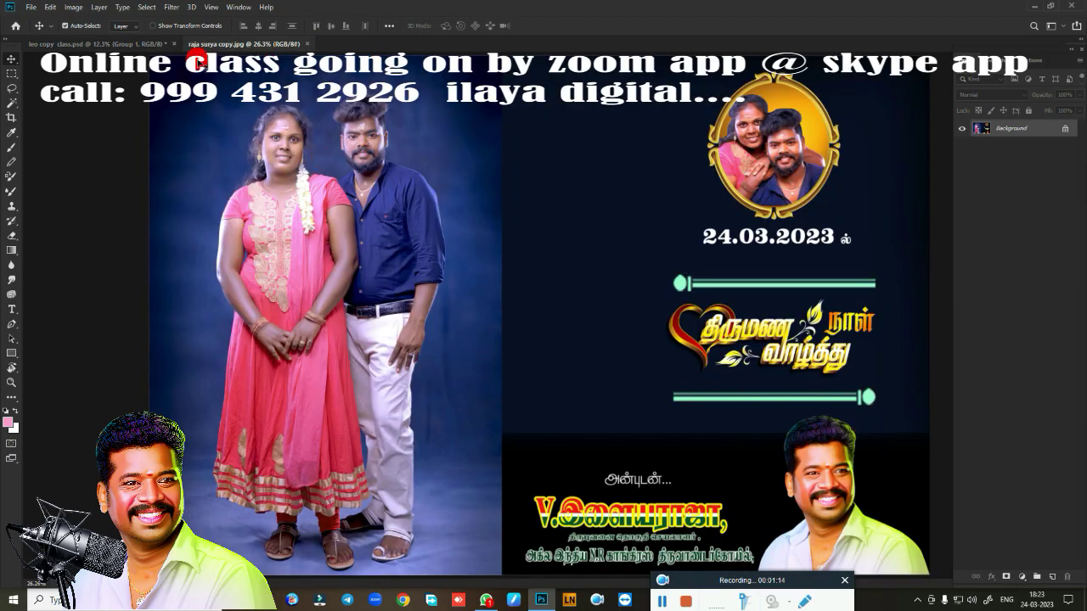
pyautogui.click(309, 44)
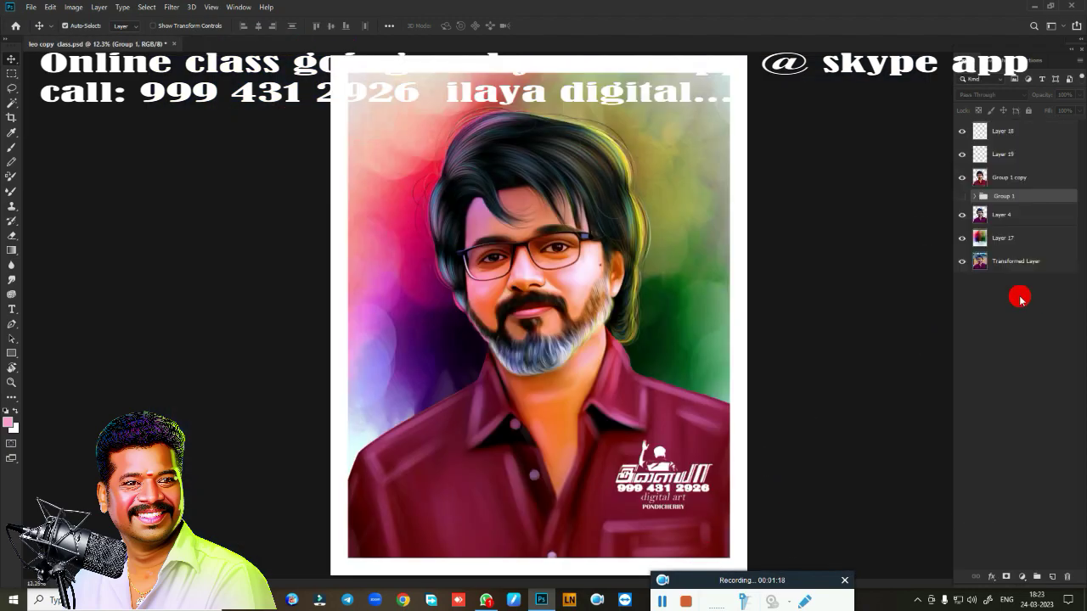
# Compare the painting with the original photo again, then select Layer 17.
pyautogui.click(962, 177)
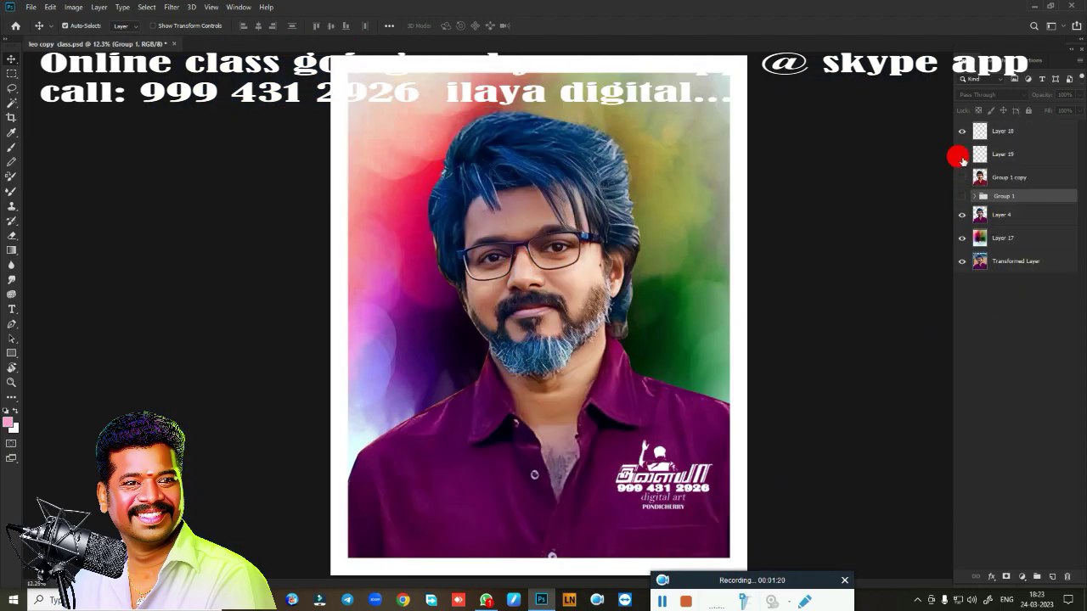
pyautogui.click(961, 177)
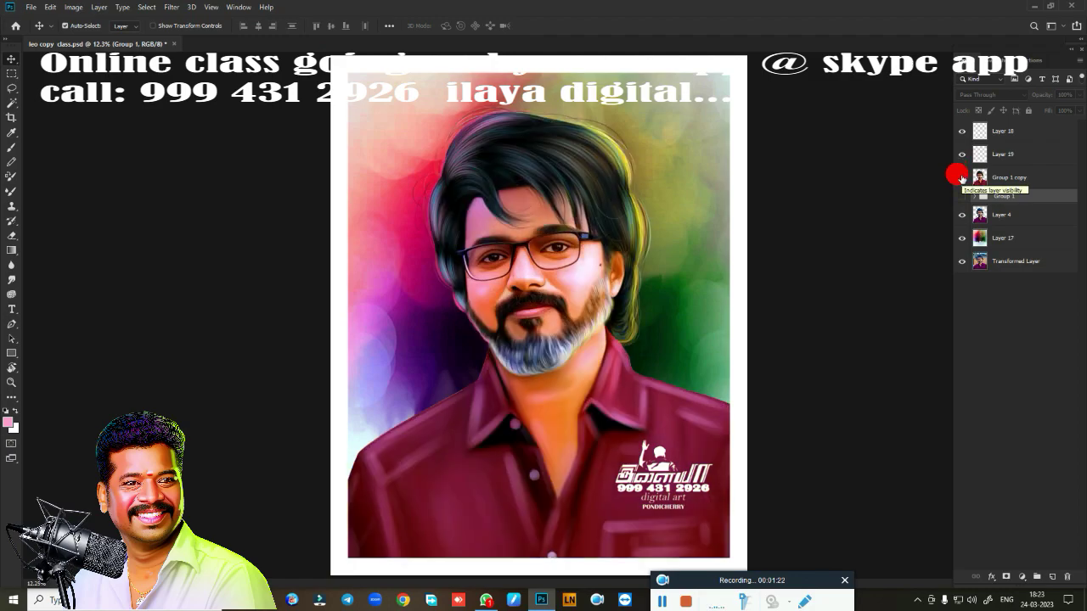
pyautogui.click(1004, 241)
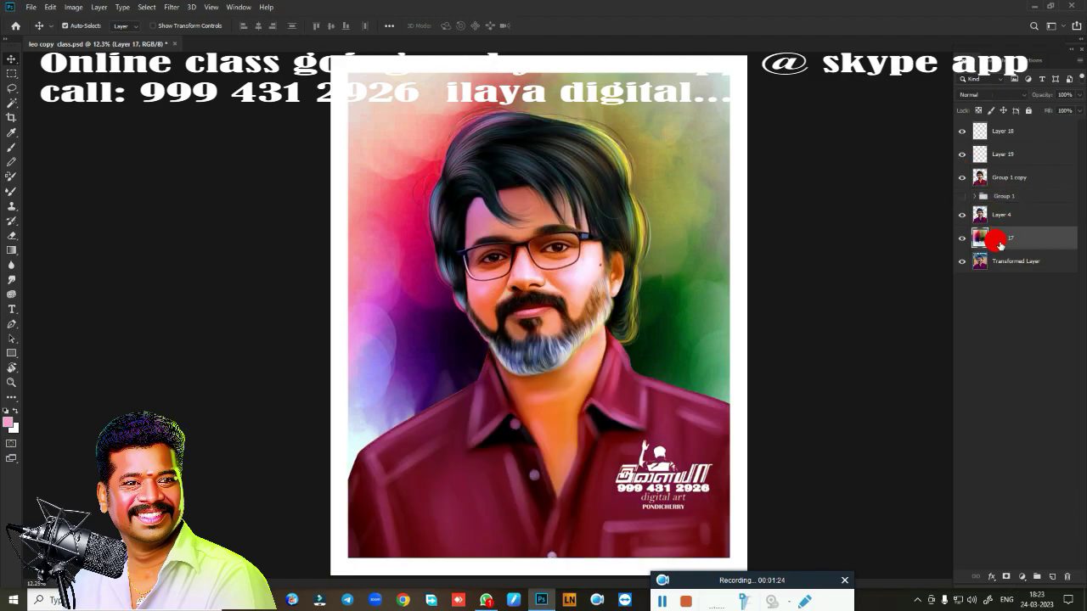
# Duplicate Layer 17 and turn the copy solid black with Hue/Saturation Lightness -100.
pyautogui.hotkey('ctrl', 'j')
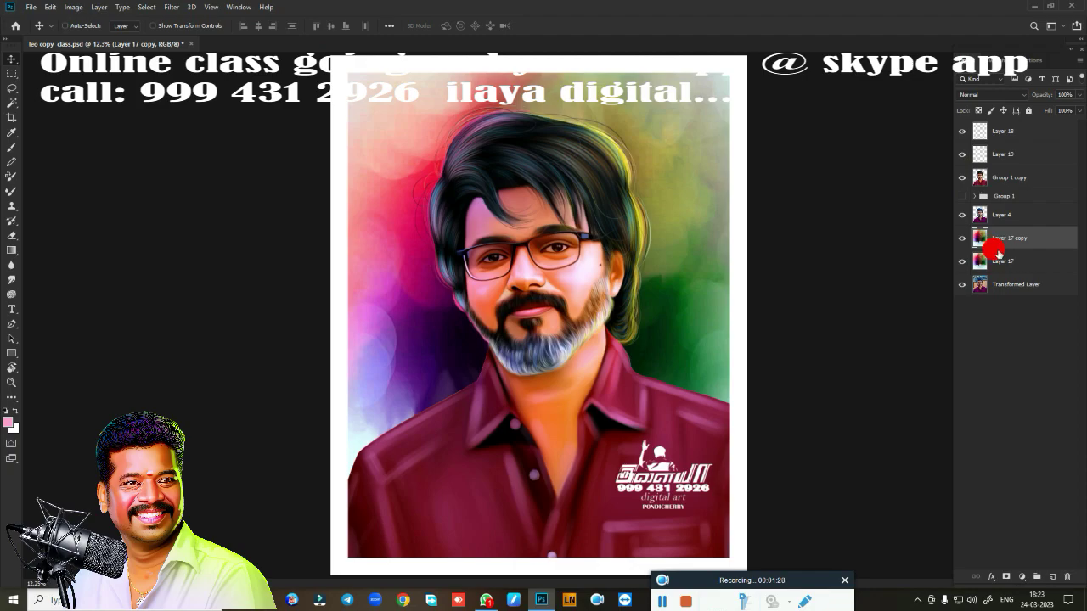
pyautogui.hotkey('ctrl', 'u')
pyautogui.moveTo(903, 222); pyautogui.dragTo(592, 202)
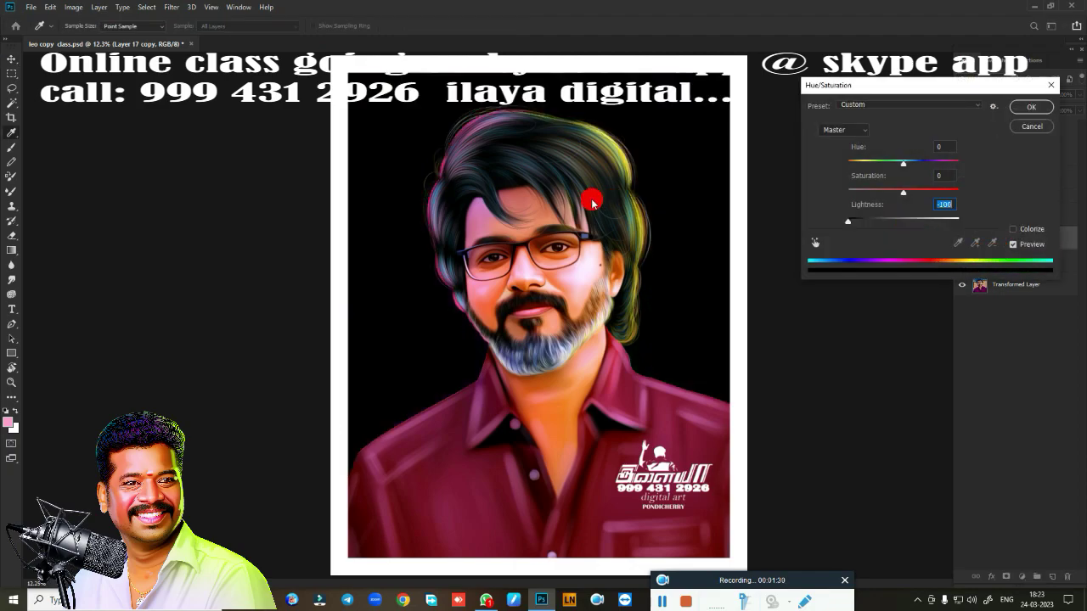
pyautogui.click(1027, 111)
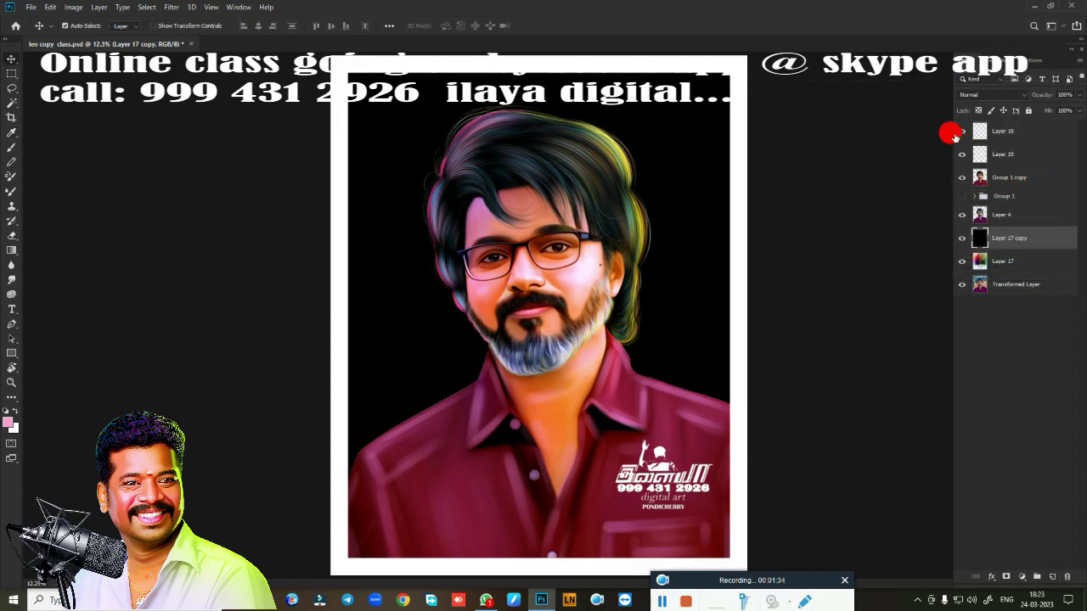
# Hide the frame, logo and Group 1 copy layers, then select Layer 4.
pyautogui.click(962, 130)
pyautogui.click(962, 153)
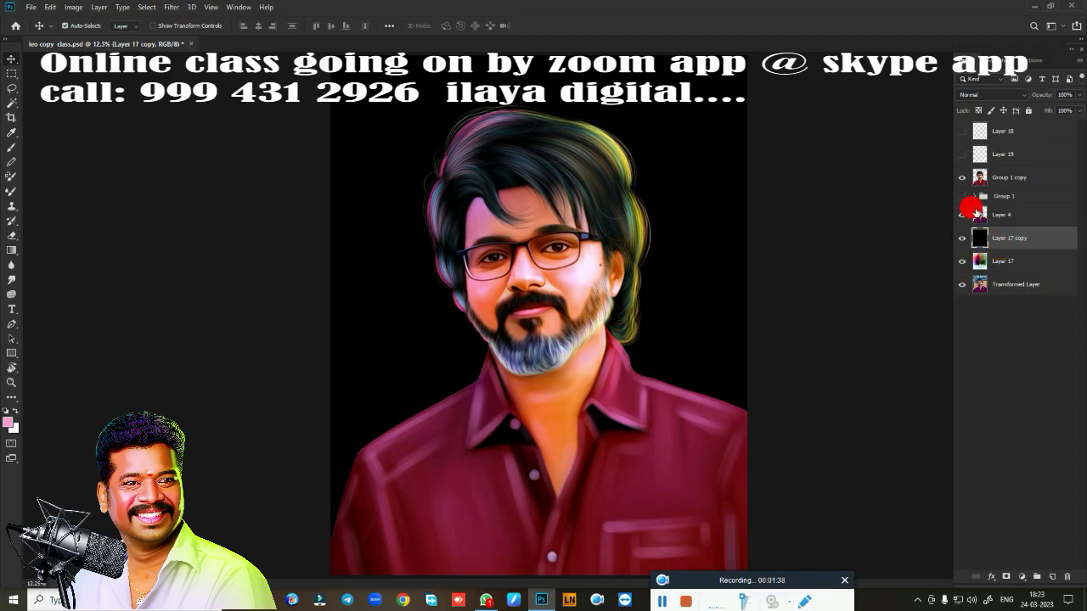
pyautogui.click(962, 177)
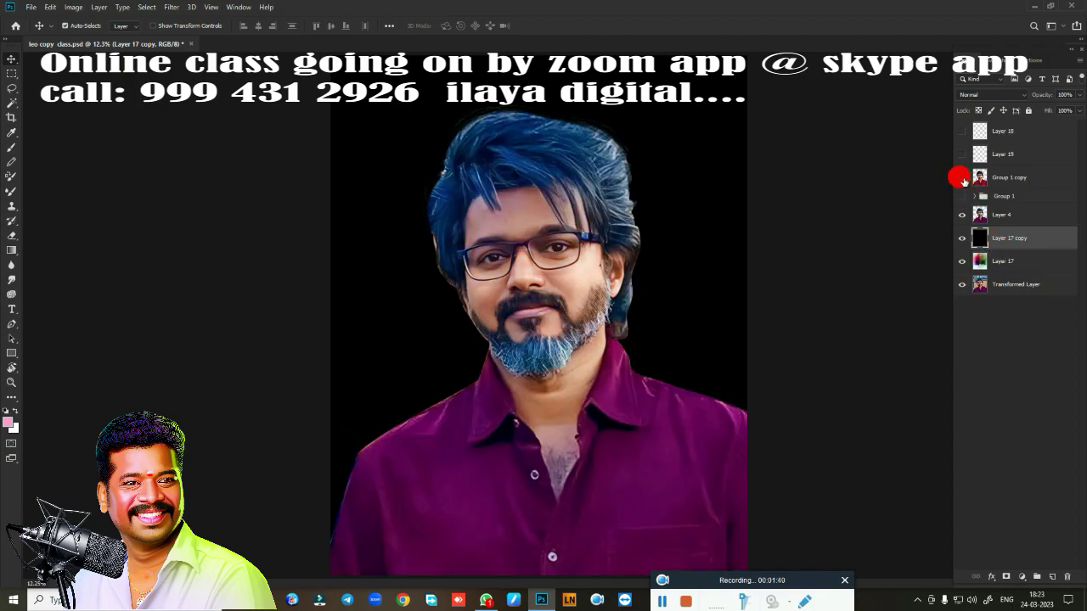
pyautogui.click(963, 178)
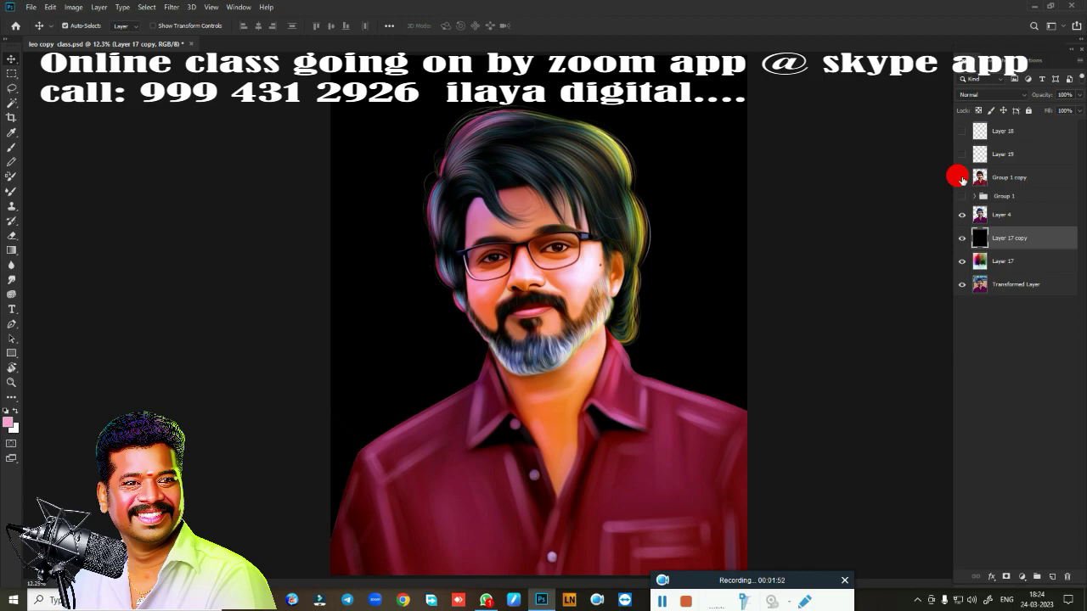
pyautogui.click(962, 178)
pyautogui.moveTo(604, 277); pyautogui.dragTo(624, 271)
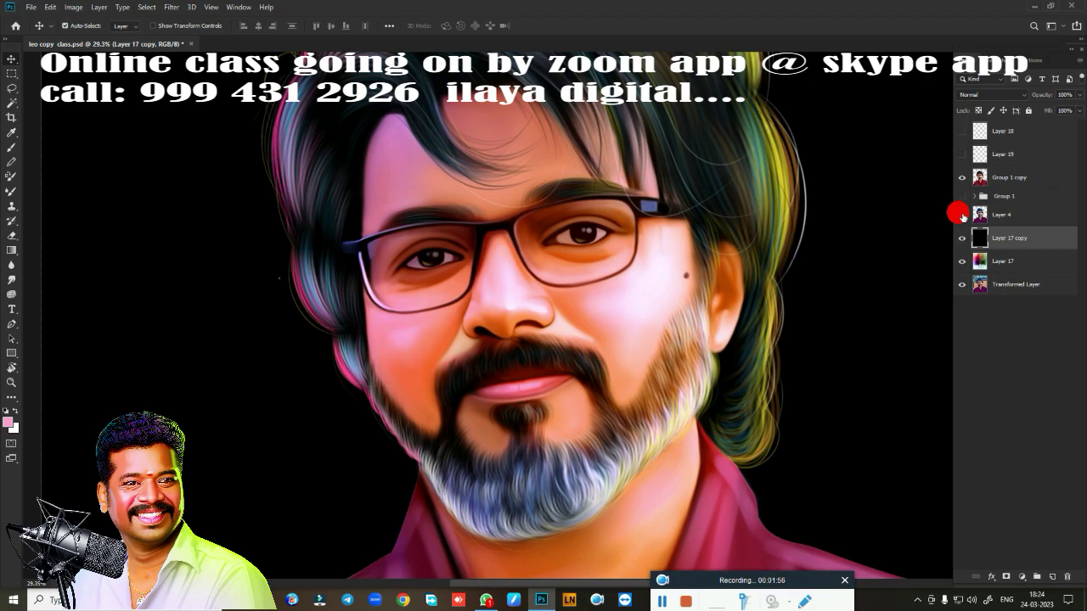
pyautogui.click(962, 177)
pyautogui.click(1017, 215)
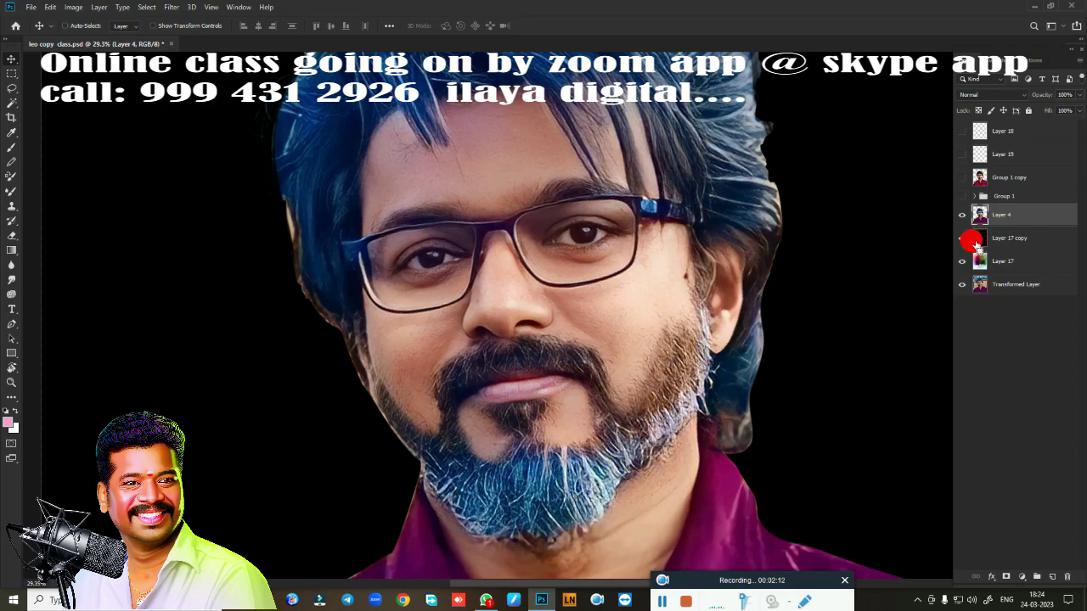
# Duplicate Layer 4 and apply Camera Raw: exposure -0.25, shadows +90, whites raised, temperature +7.
pyautogui.hotkey('ctrl', 'j')
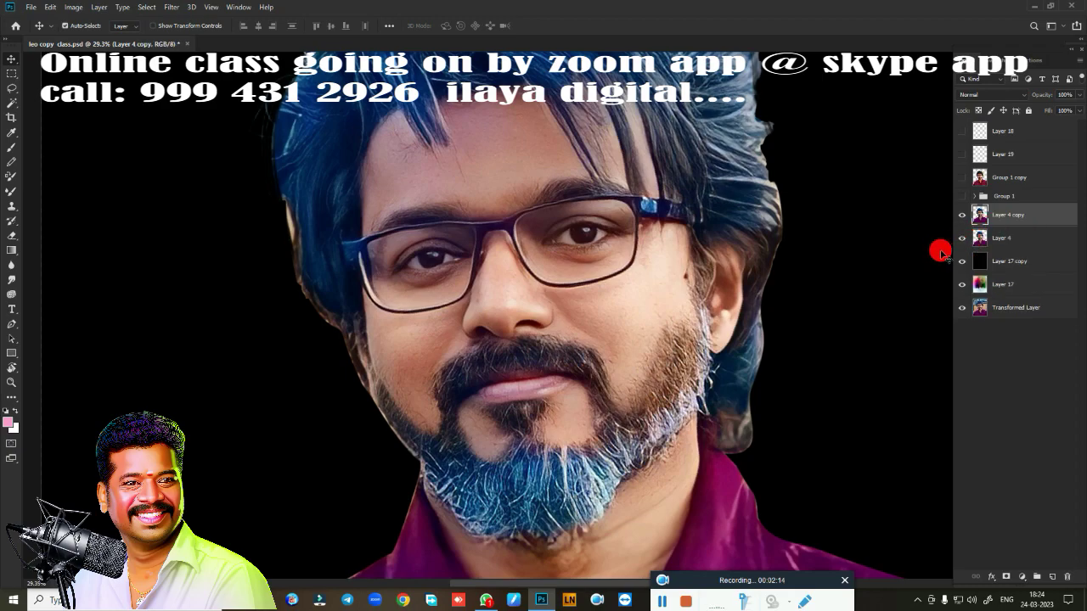
pyautogui.press('ctrl')
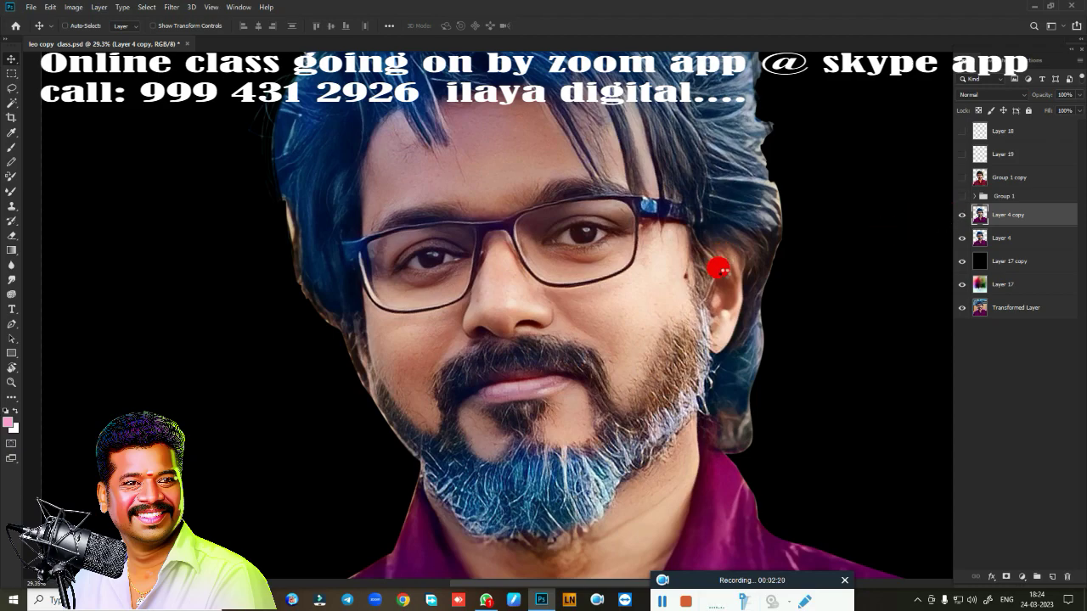
pyautogui.hotkey('ctrl', 'shift', 'a')
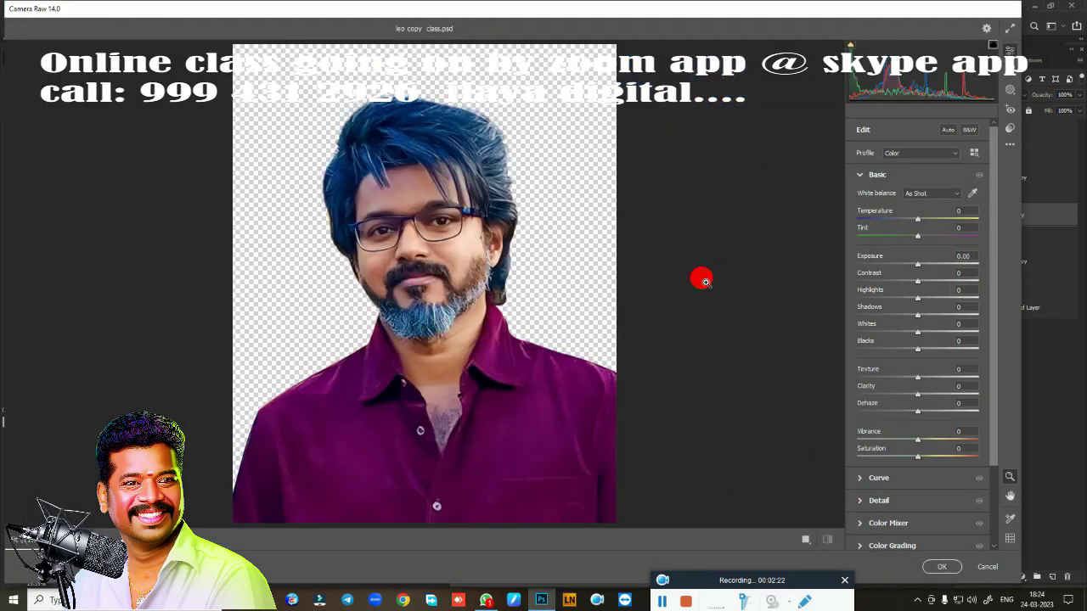
pyautogui.scroll(5, 422, 277)
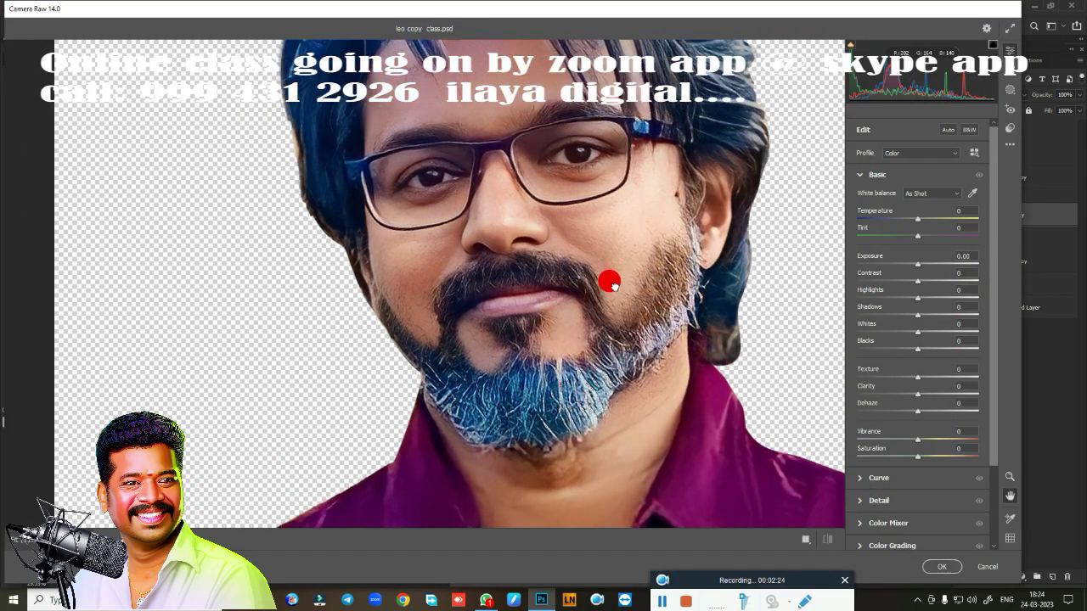
pyautogui.click(859, 176)
pyautogui.click(859, 177)
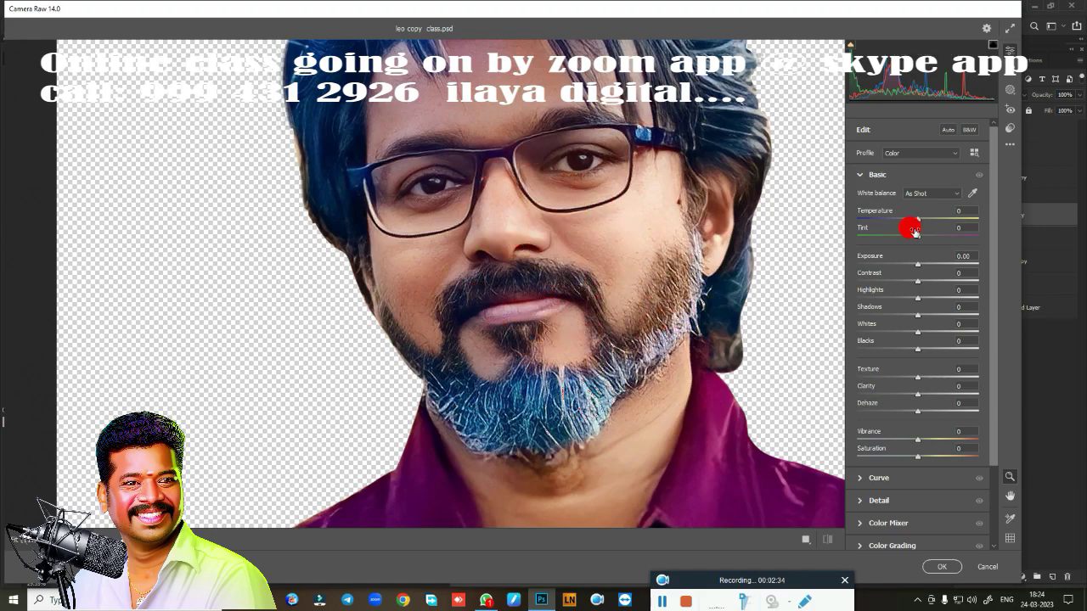
pyautogui.moveTo(919, 265); pyautogui.dragTo(943, 280)
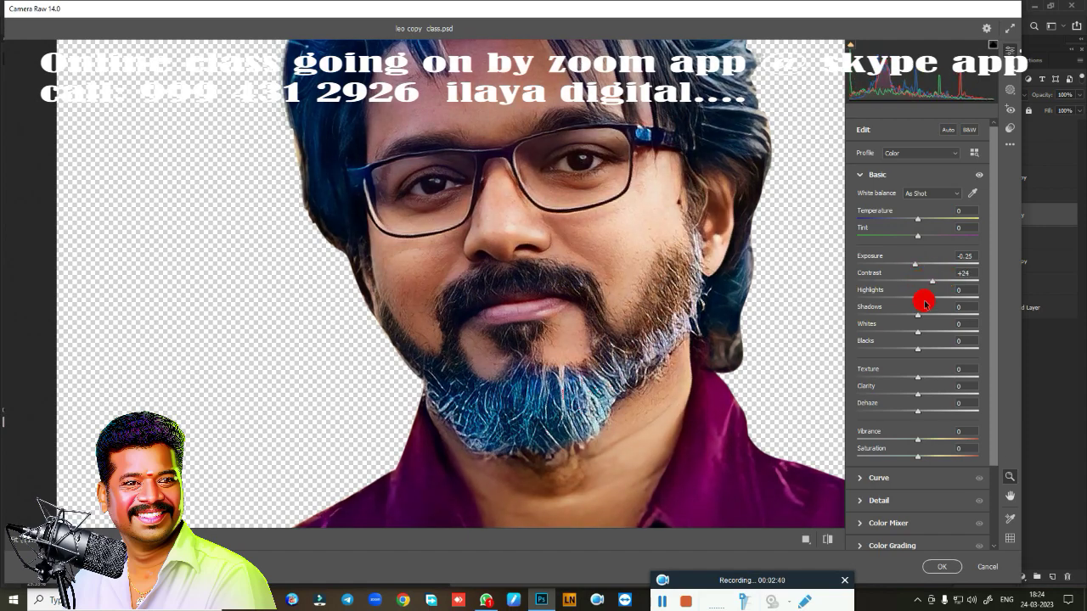
pyautogui.moveTo(917, 315); pyautogui.dragTo(976, 313)
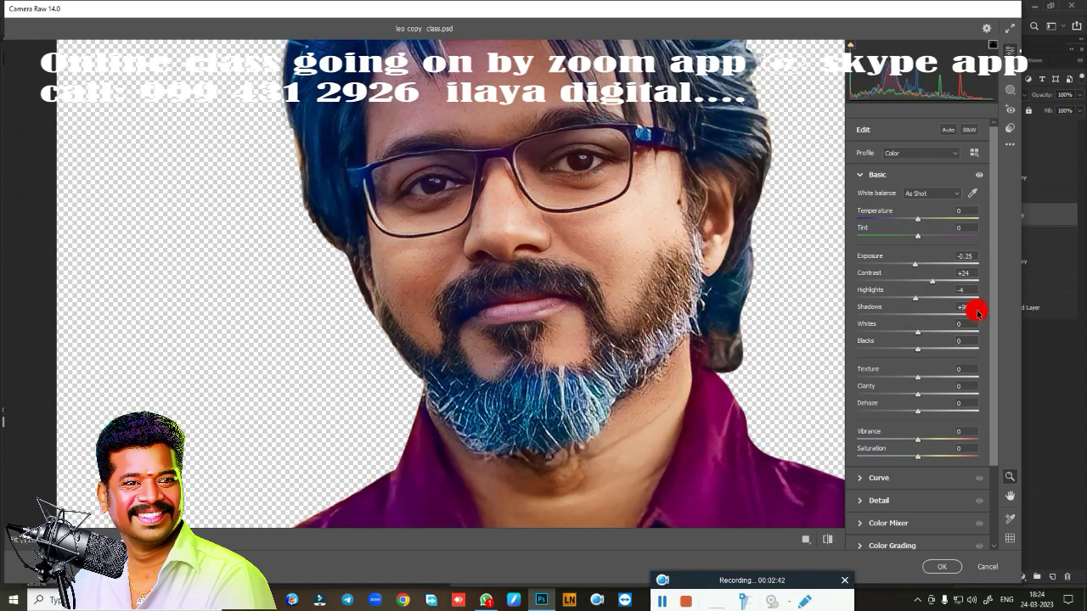
pyautogui.moveTo(919, 336); pyautogui.dragTo(919, 335)
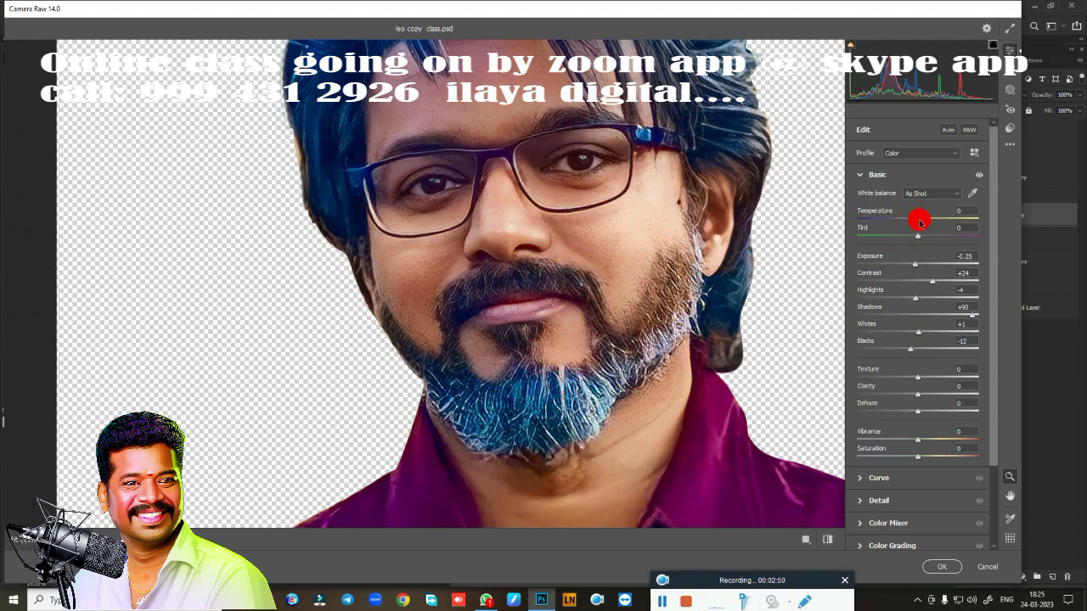
pyautogui.moveTo(917, 218); pyautogui.dragTo(924, 219)
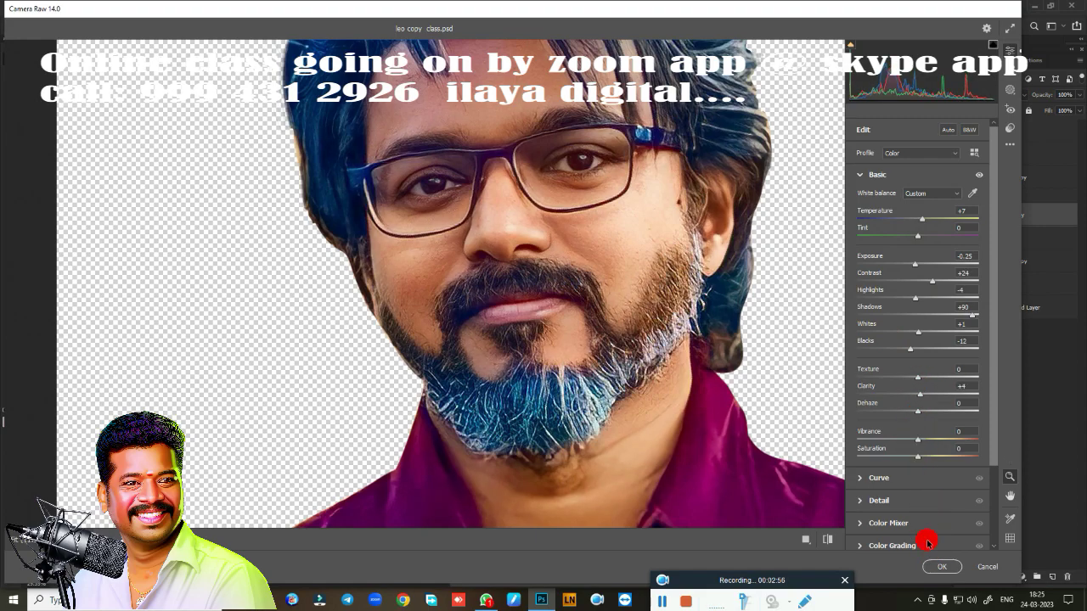
pyautogui.click(939, 566)
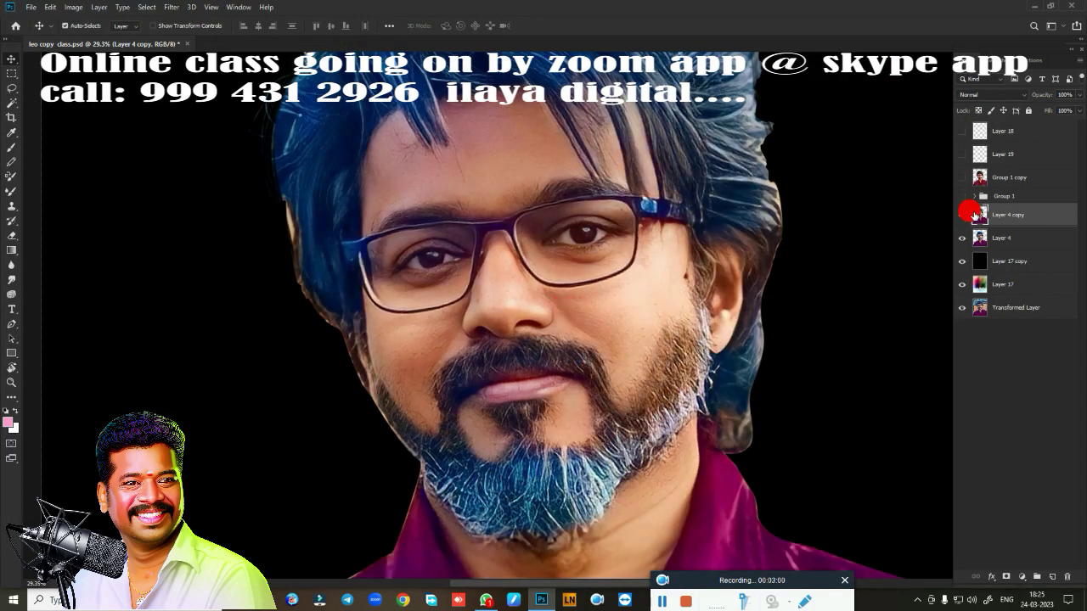
# Add empty Layer 20 above Layer 4 copy, zoom into the nose and pick the Smudge tool.
pyautogui.click(963, 216)
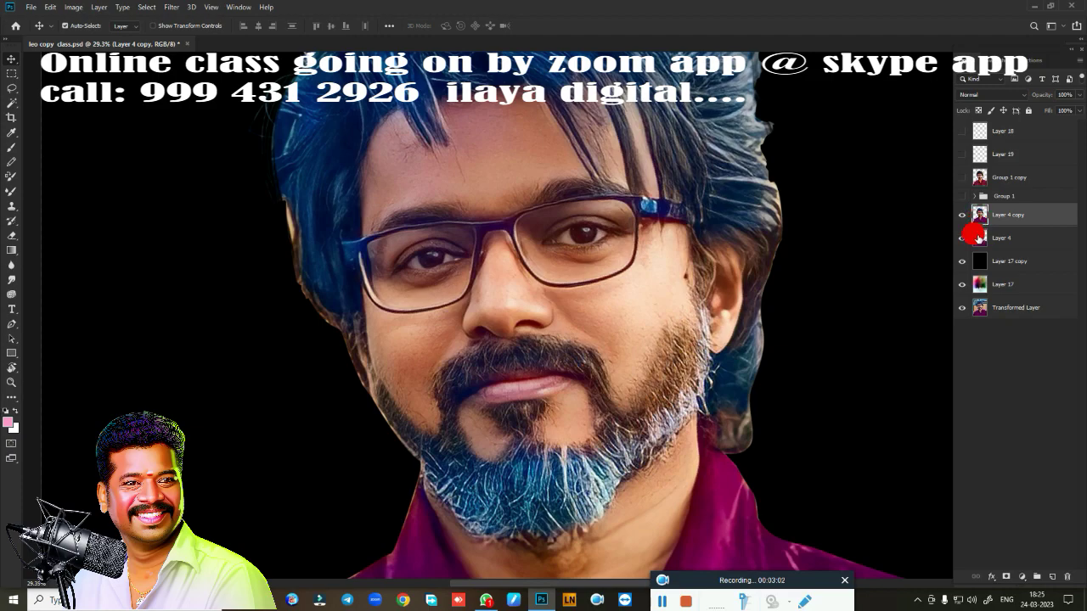
pyautogui.click(1051, 577)
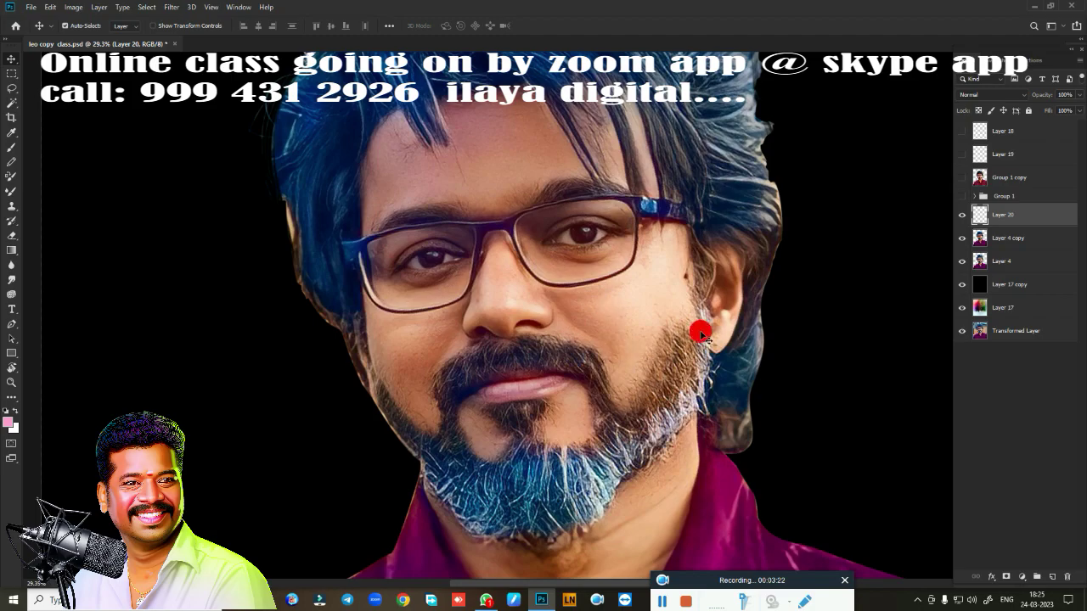
pyautogui.scroll(2, 611, 329)
pyautogui.scroll(1, 611, 329)
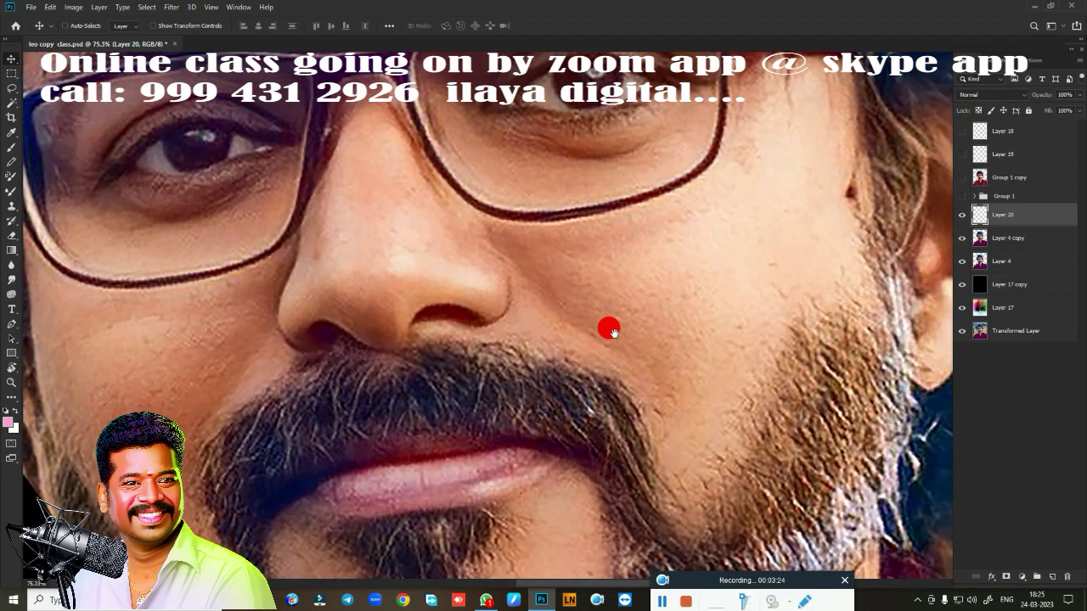
pyautogui.scroll(2, 635, 284)
pyautogui.scroll(1, 635, 285)
pyautogui.scroll(1, 623, 313)
pyautogui.scroll(1, 623, 296)
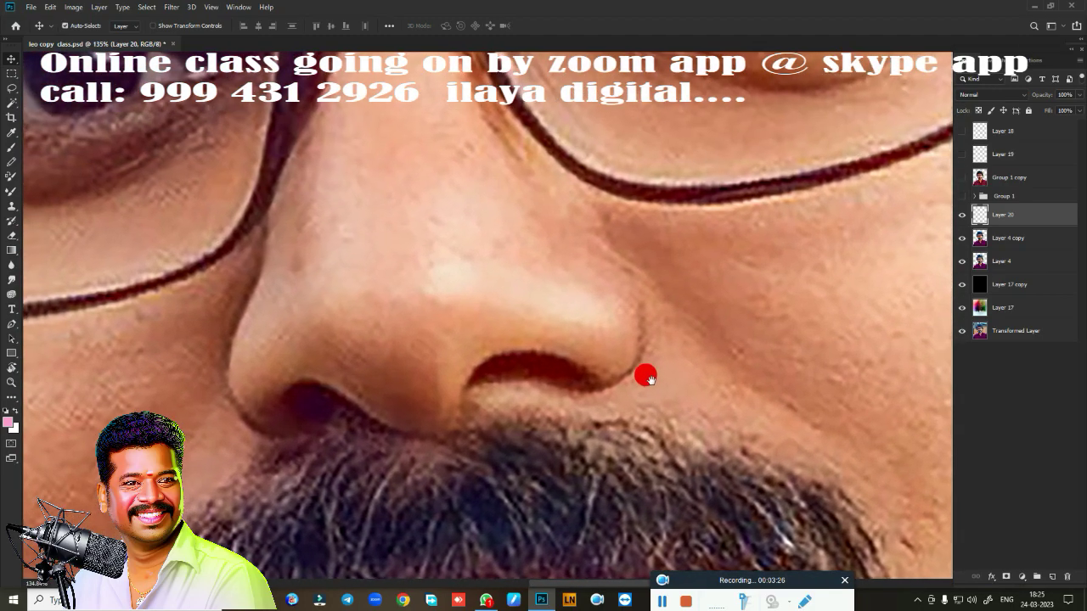
pyautogui.moveTo(619, 366); pyautogui.dragTo(661, 329)
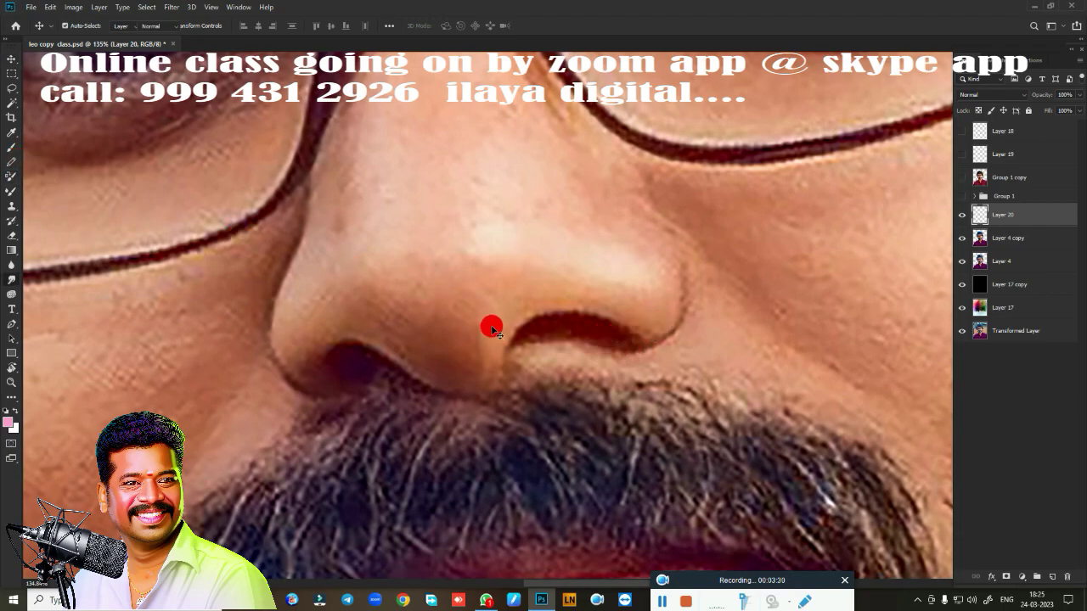
pyautogui.press('r')
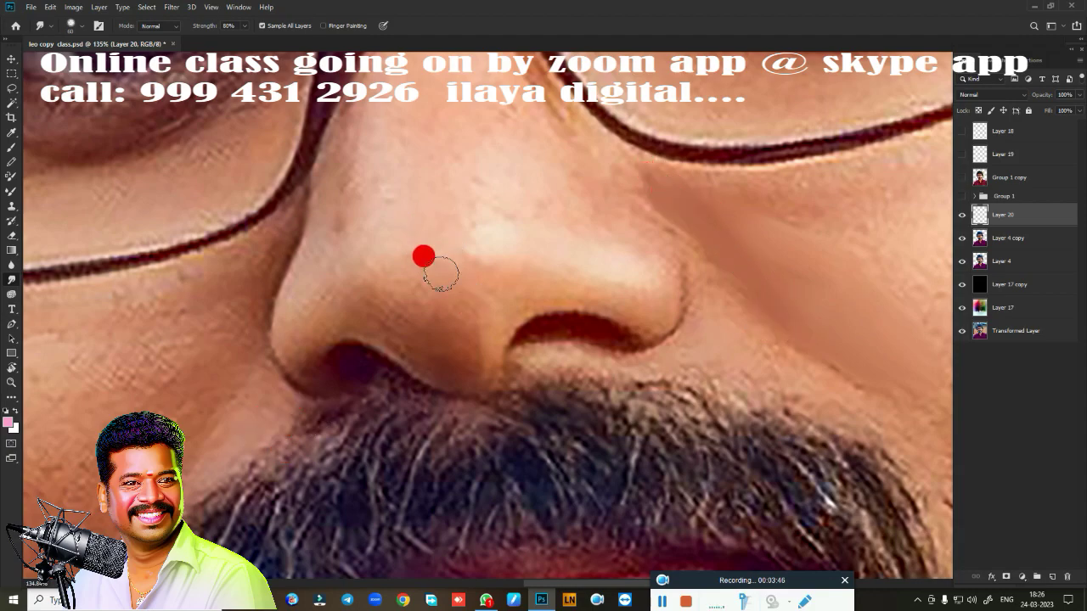
# Set a soft 0%-hardness brush with red foreground and paint a trial stroke over the nose.
pyautogui.press('b')
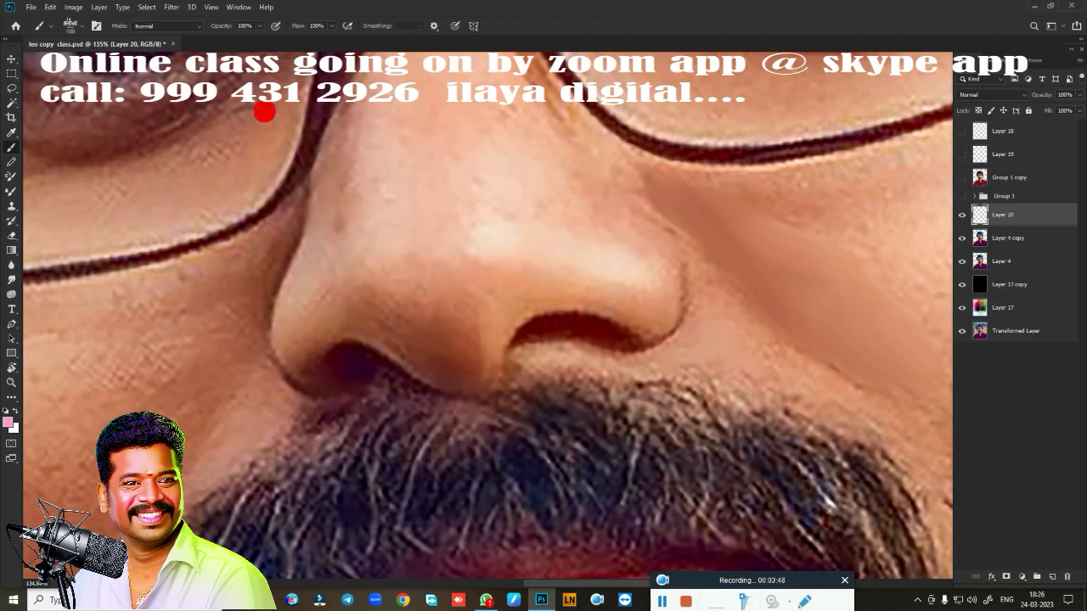
pyautogui.rightClick(435, 250)
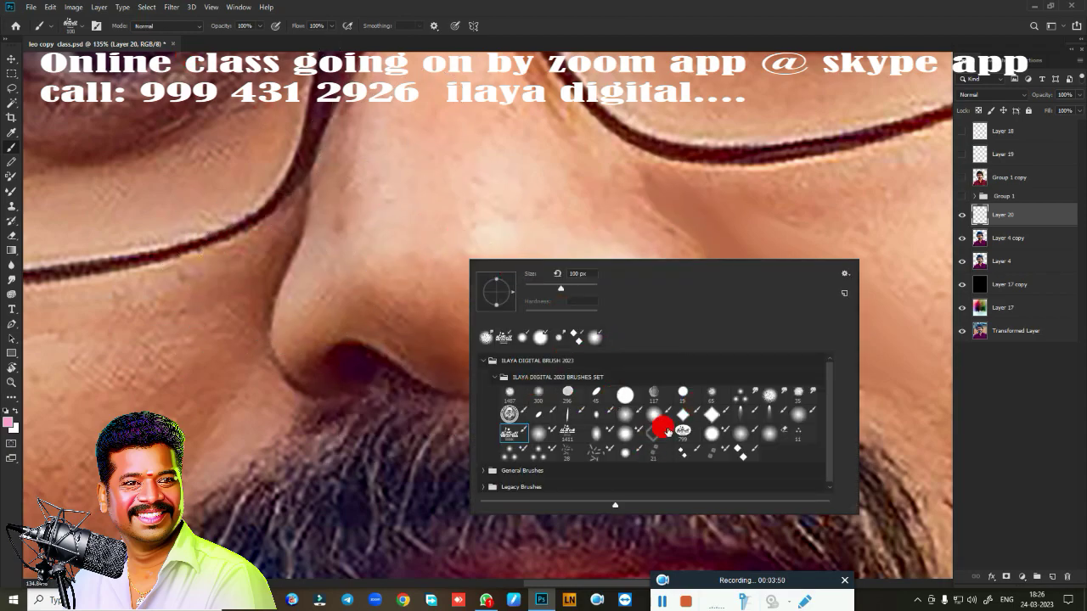
pyautogui.click(743, 434)
pyautogui.click(690, 31)
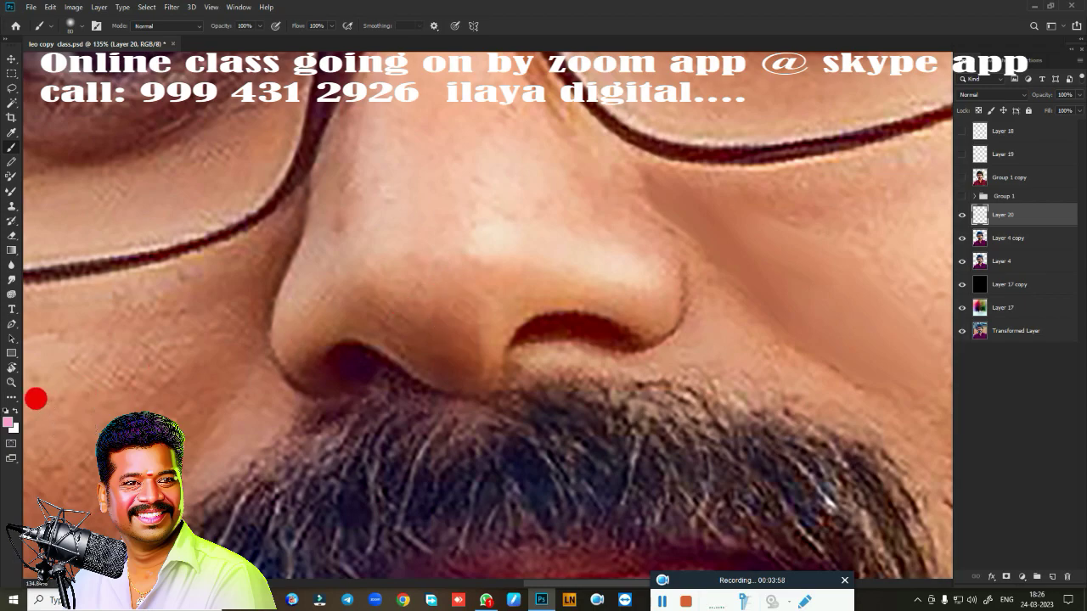
pyautogui.click(9, 424)
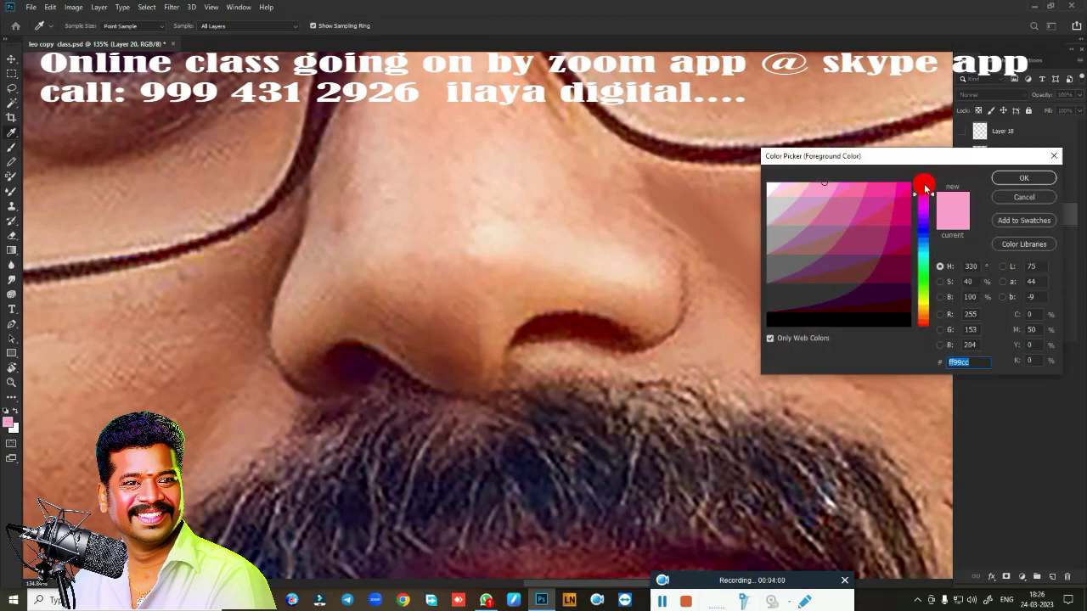
pyautogui.moveTo(924, 185); pyautogui.dragTo(923, 180)
pyautogui.click(1012, 178)
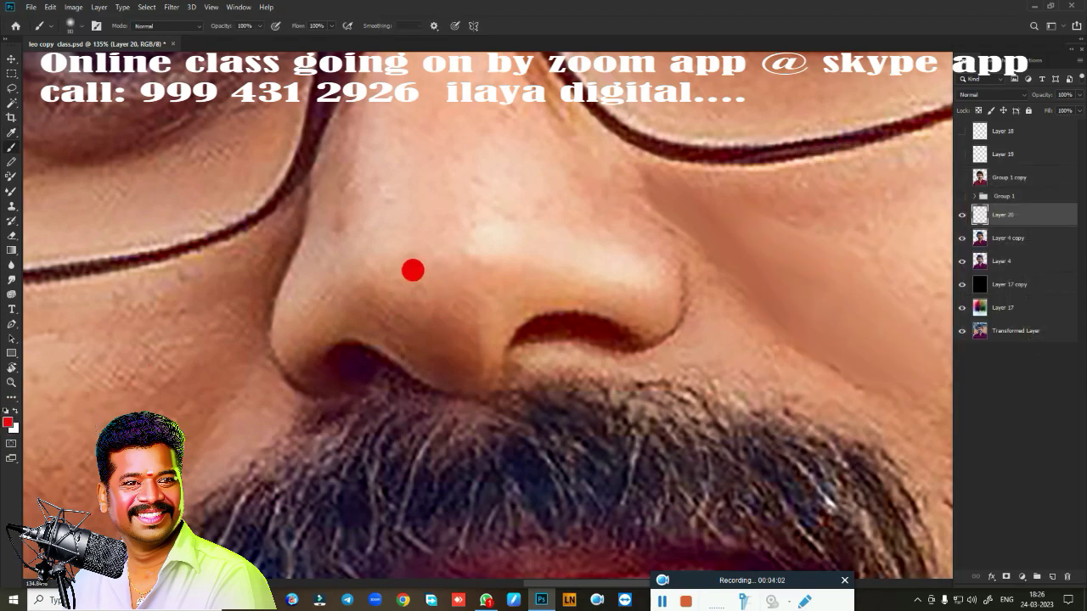
pyautogui.moveTo(413, 270)
pyautogui.mouseDown()
pyautogui.moveTo(657, 204)
pyautogui.moveTo(400, 172)
pyautogui.moveTo(190, 274)
pyautogui.moveTo(562, 322)
pyautogui.moveTo(679, 306)
pyautogui.mouseUp()
# Undo the stroke, delete and recreate Layer 20, then select the Mixer Brush.
pyautogui.hotkey('ctrl', 'z')
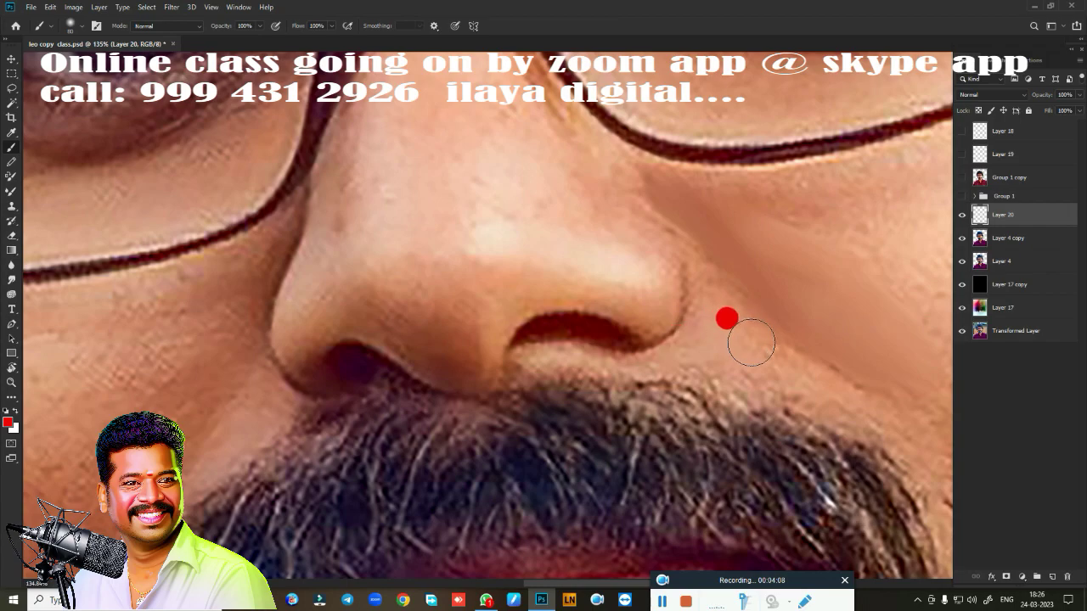
pyautogui.press('Delete')
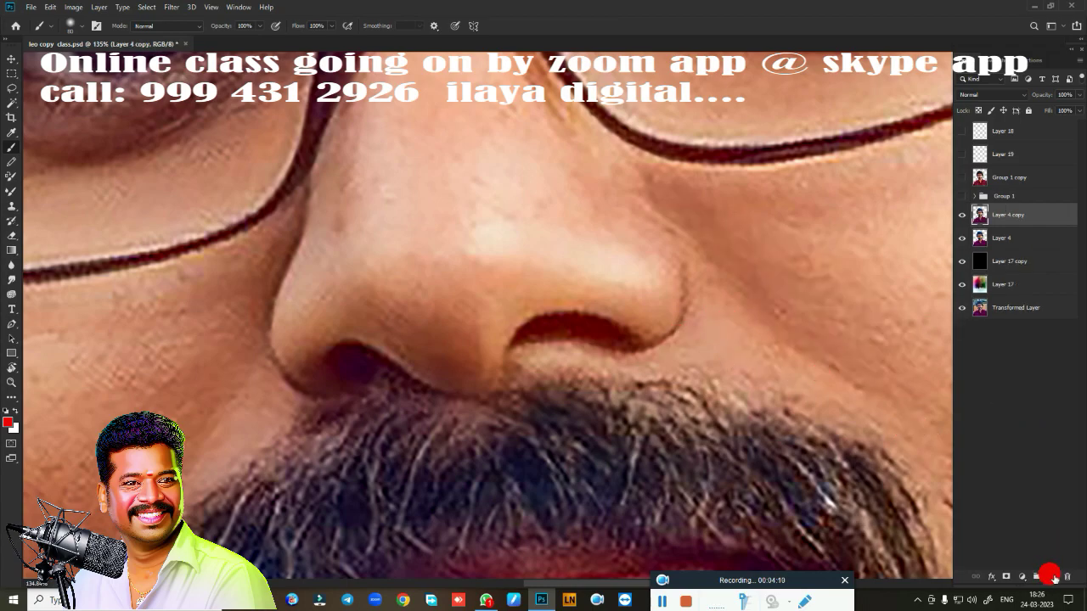
pyautogui.click(1053, 577)
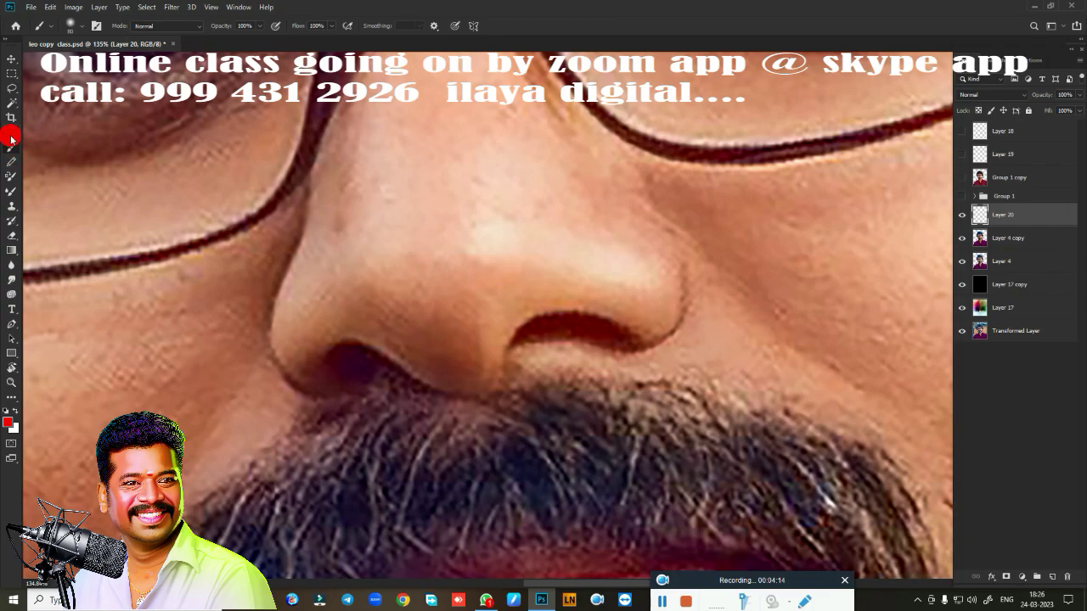
pyautogui.click(16, 102)
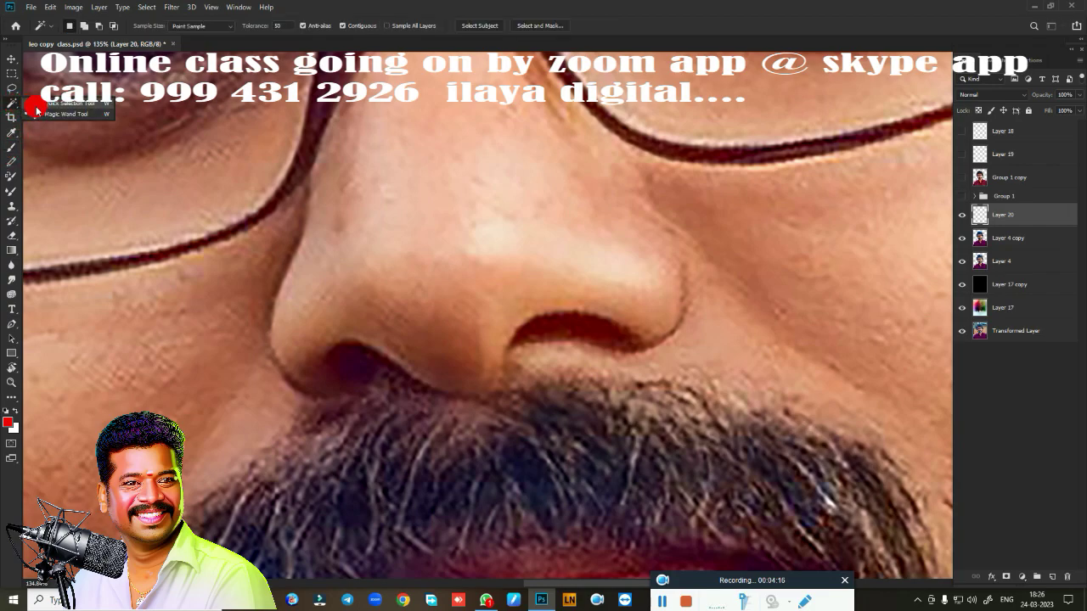
pyautogui.click(15, 86)
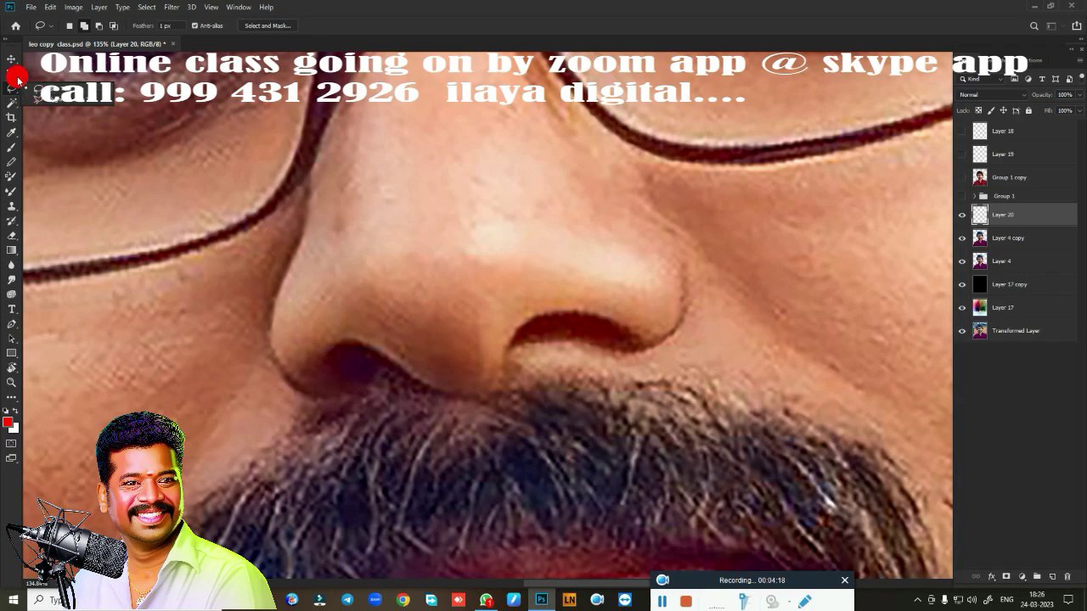
pyautogui.click(12, 74)
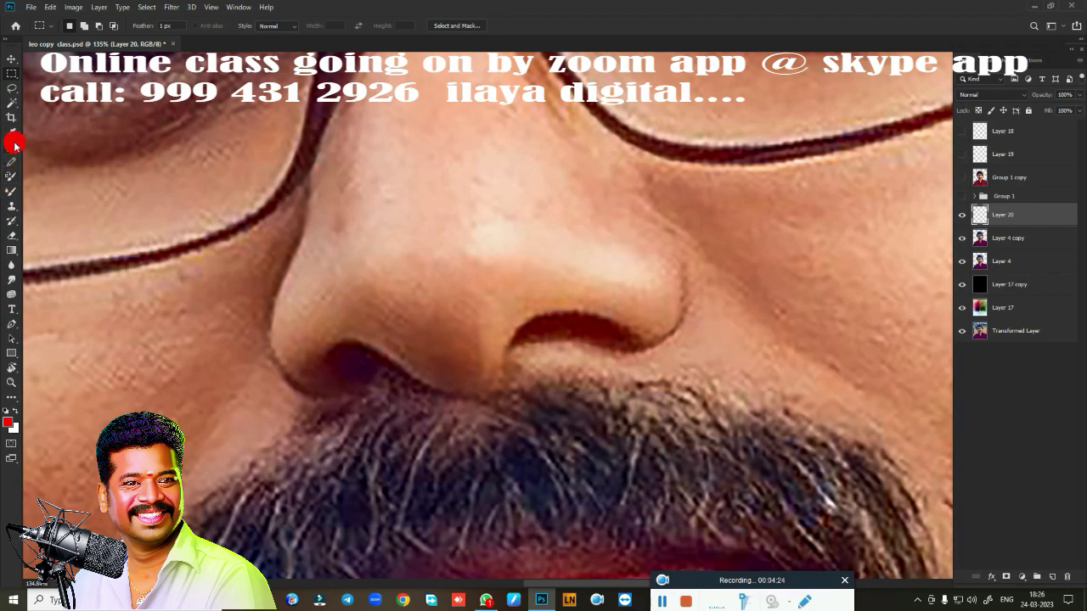
pyautogui.click(12, 195)
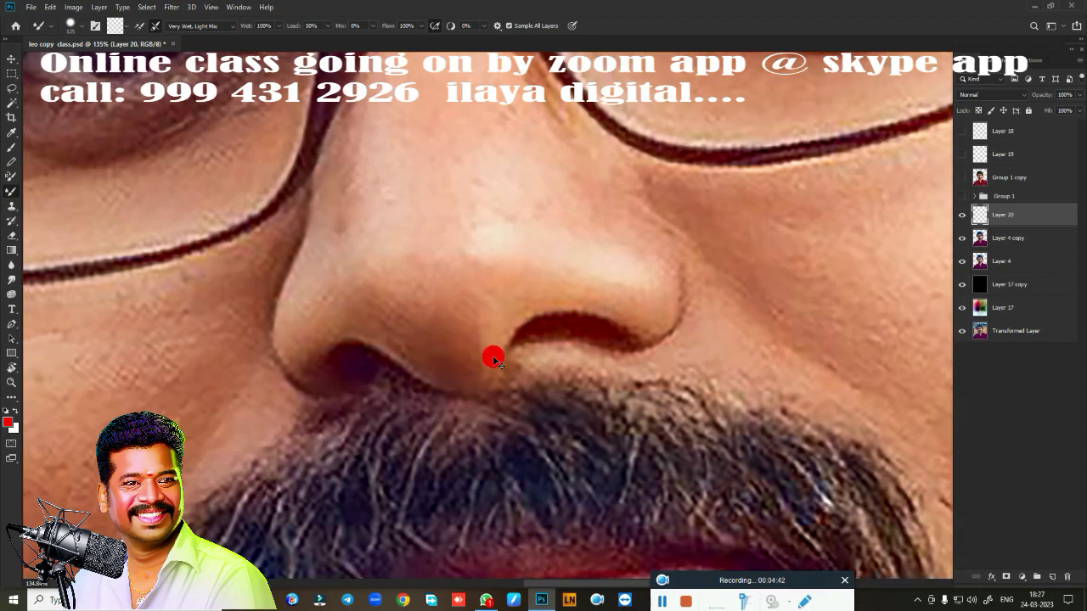
# Extend the dark nostril outline up the nose wing with three Mixer Brush strokes.
pyautogui.scroll(-1, 494, 357)
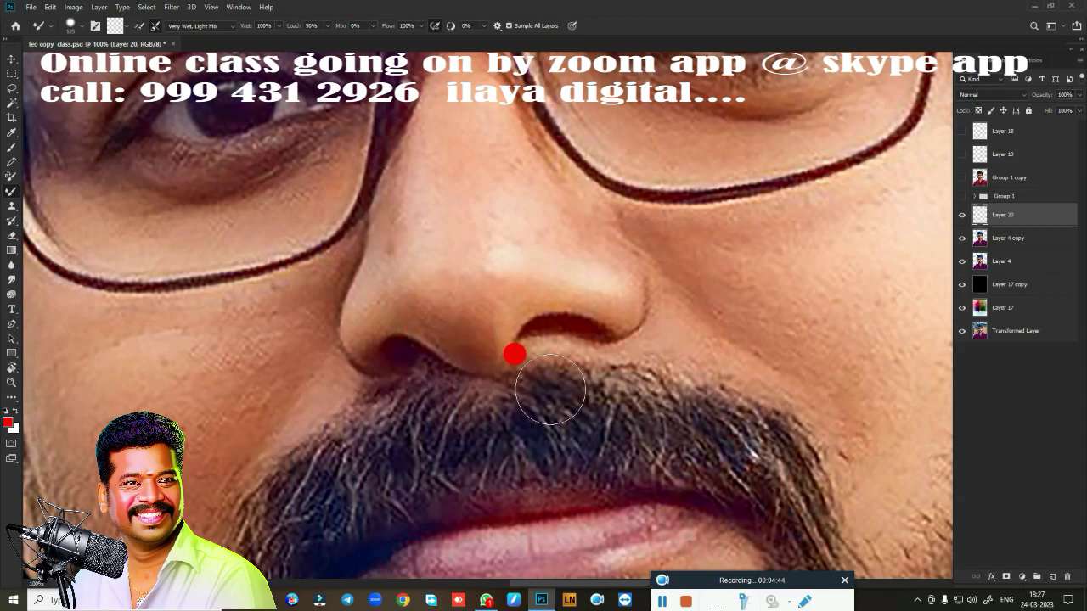
pyautogui.scroll(2, 552, 371)
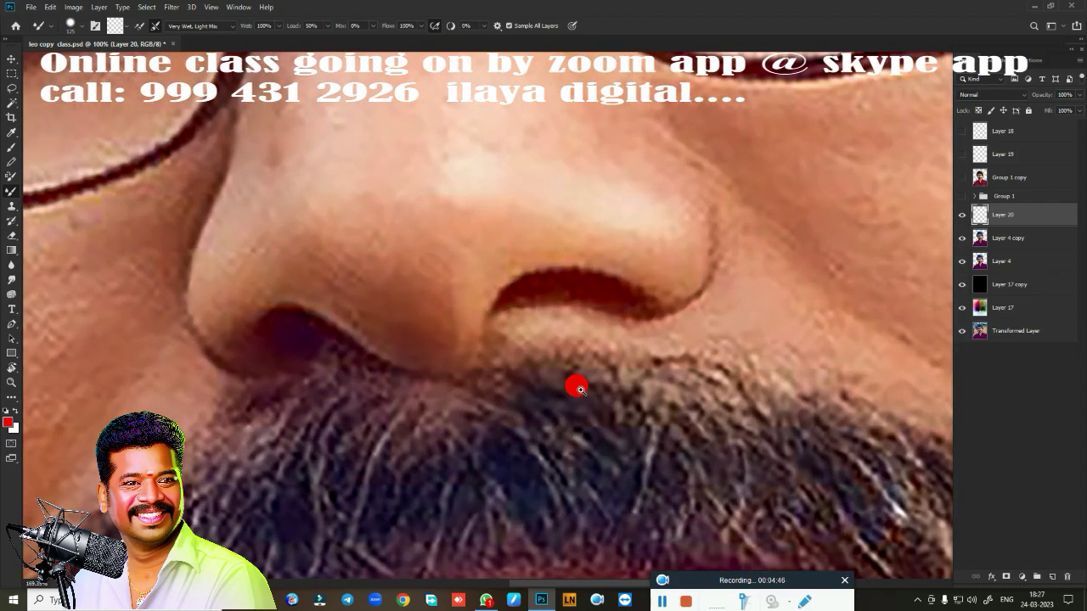
pyautogui.scroll(2, 614, 376)
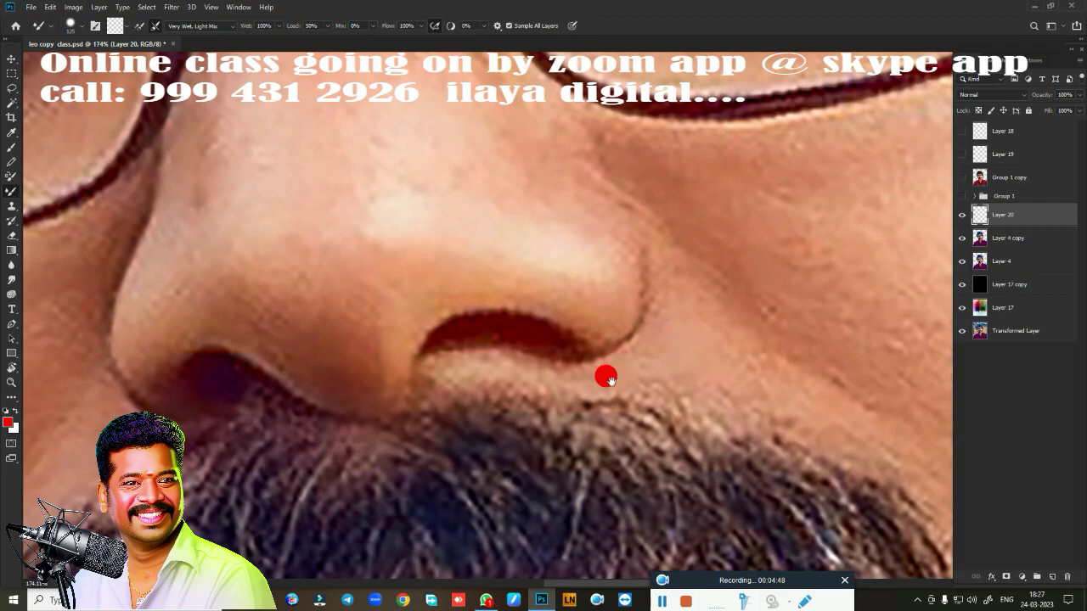
pyautogui.scroll(2, 614, 383)
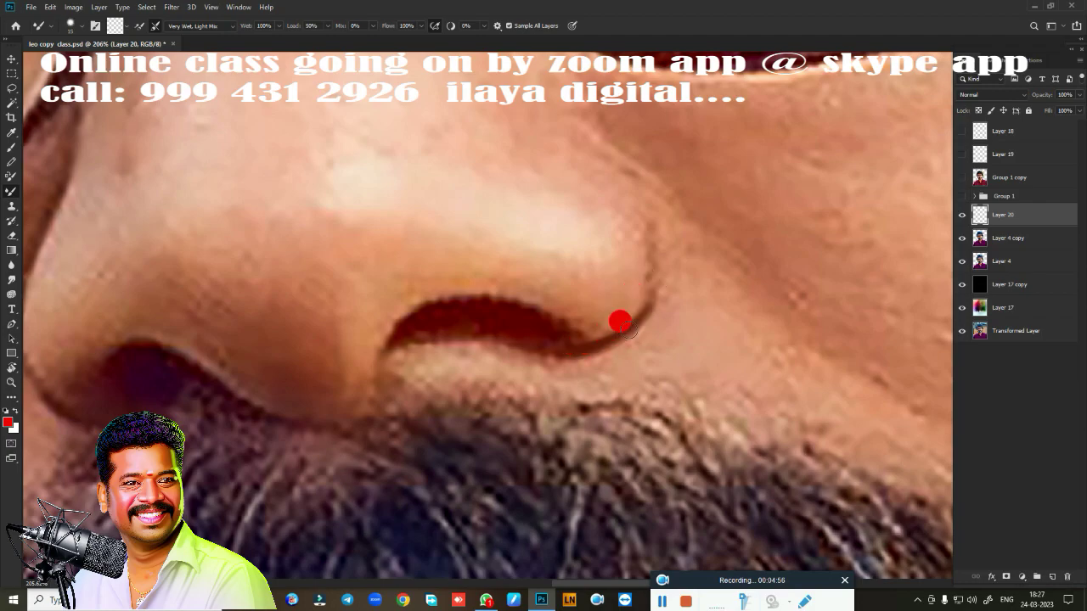
pyautogui.moveTo(629, 330)
pyautogui.mouseDown()
pyautogui.moveTo(652, 220)
pyautogui.moveTo(641, 310)
pyautogui.mouseUp()
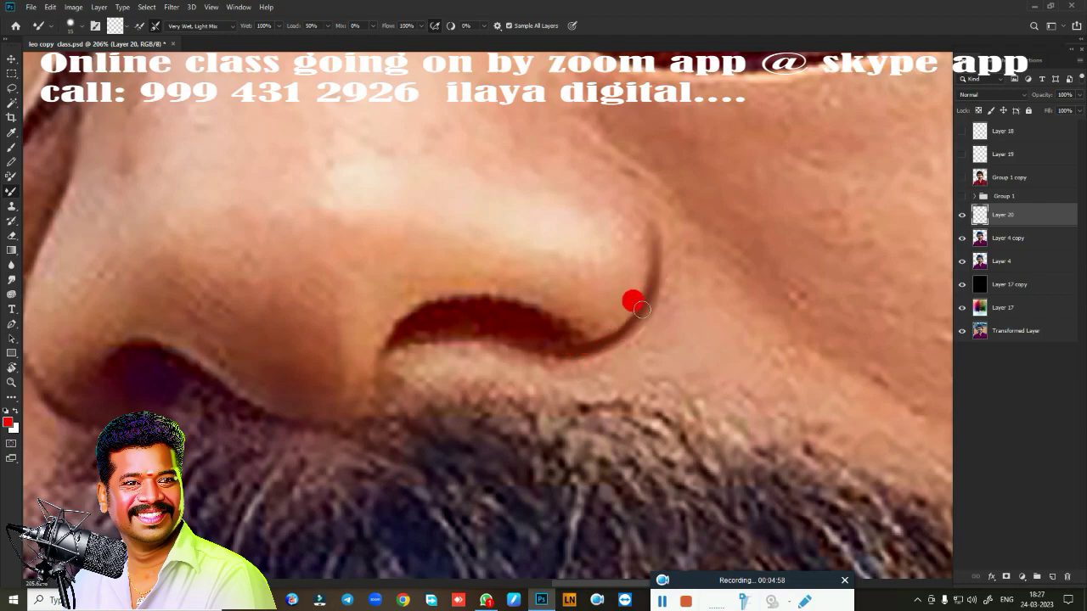
pyautogui.moveTo(651, 224); pyautogui.dragTo(652, 245)
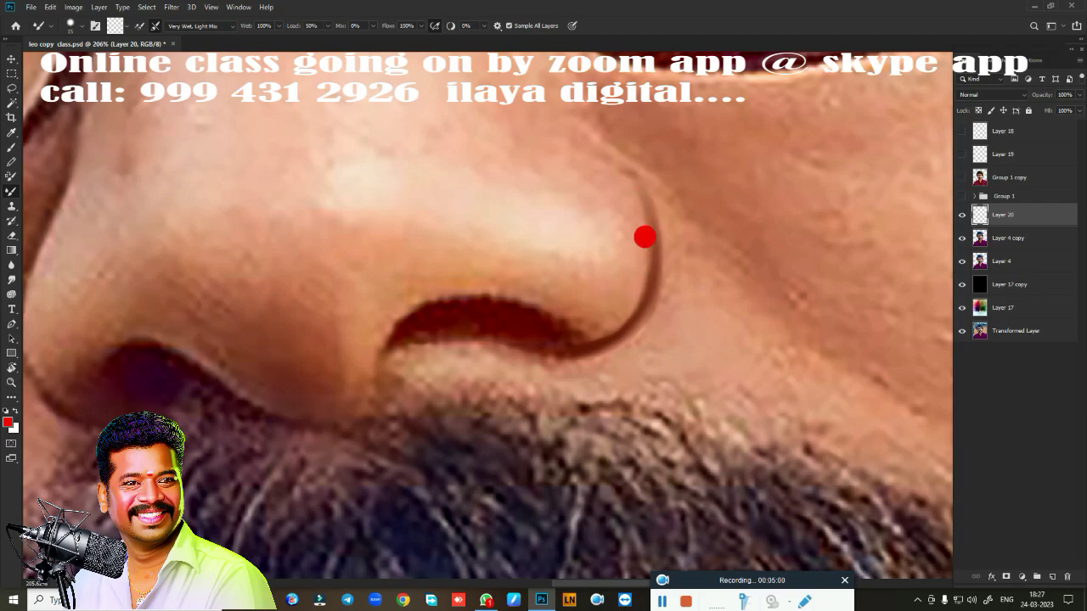
pyautogui.moveTo(628, 178); pyautogui.dragTo(558, 128)
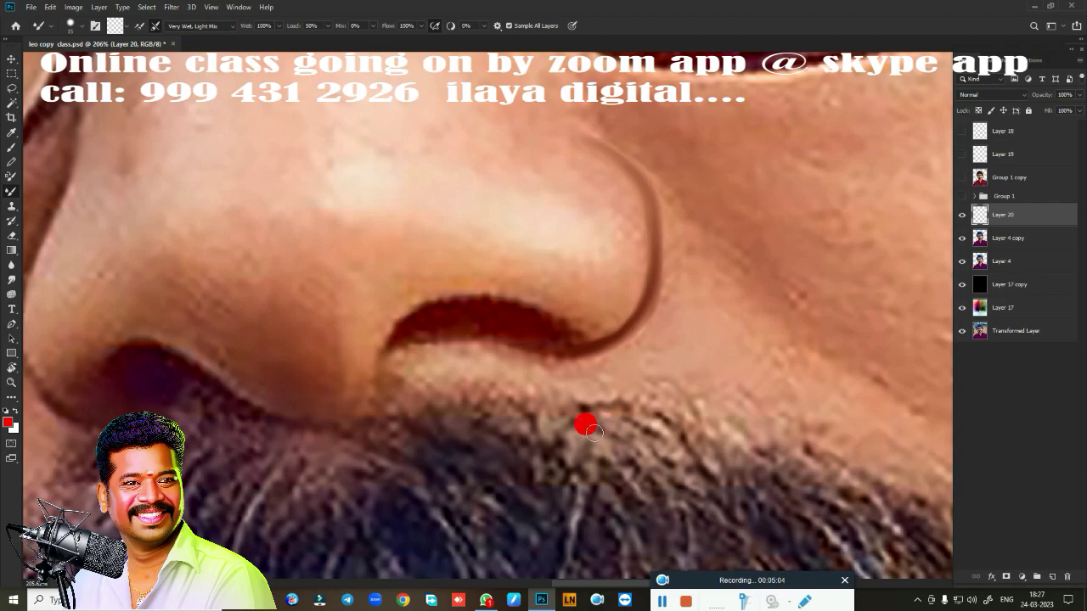
pyautogui.scroll(-3, 543, 386)
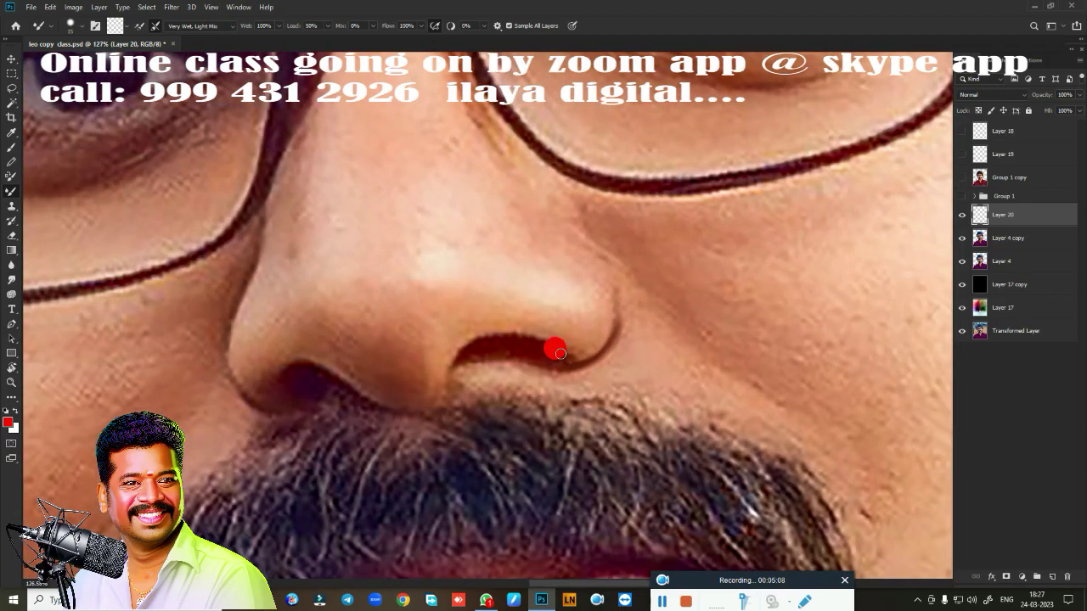
pyautogui.rightClick(557, 350)
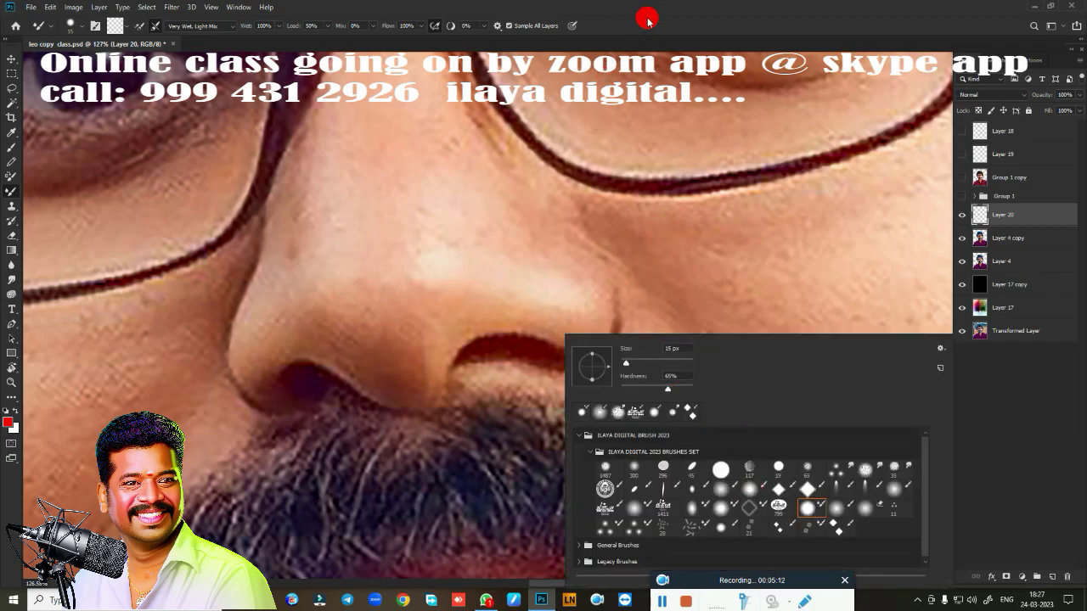
# Return to the Mixer Brush and zoom in full-screen under the nostril.
pyautogui.press('Escape')
pyautogui.press('e')
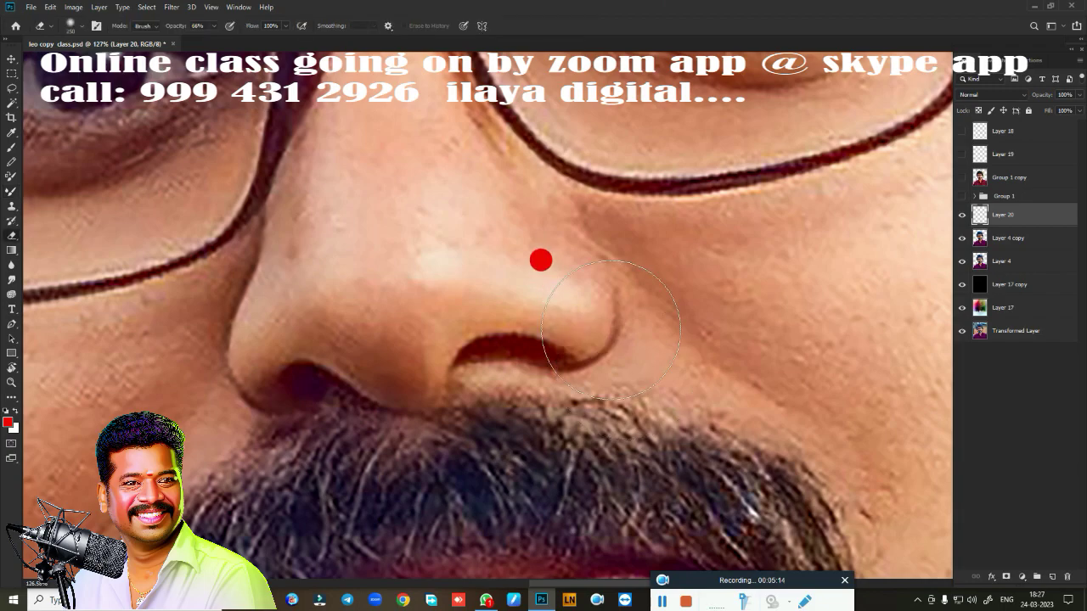
pyautogui.rightClick(509, 324)
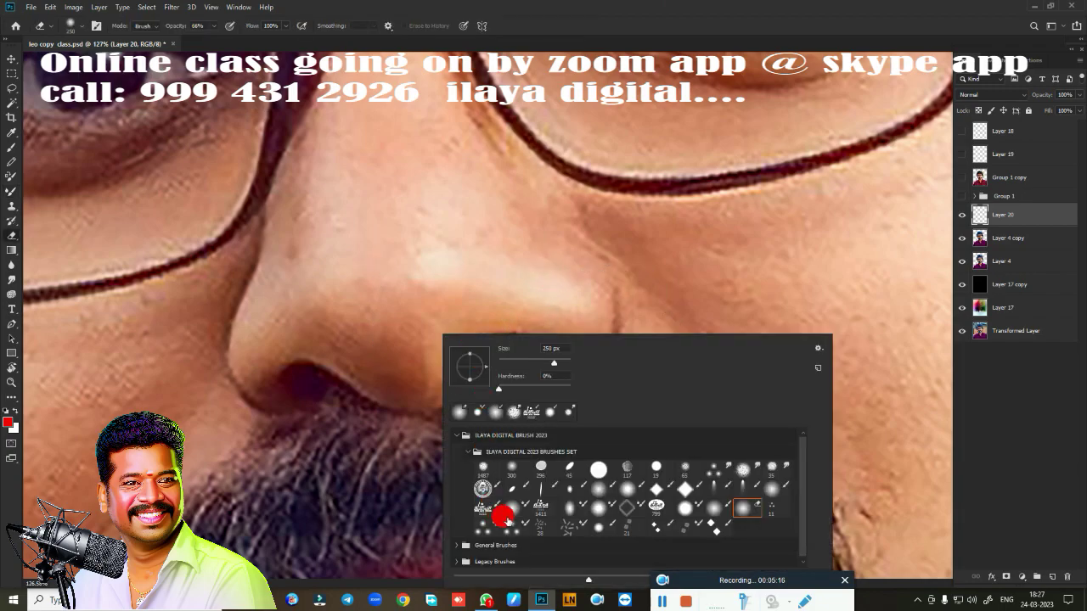
pyautogui.press('b')
pyautogui.press('Escape')
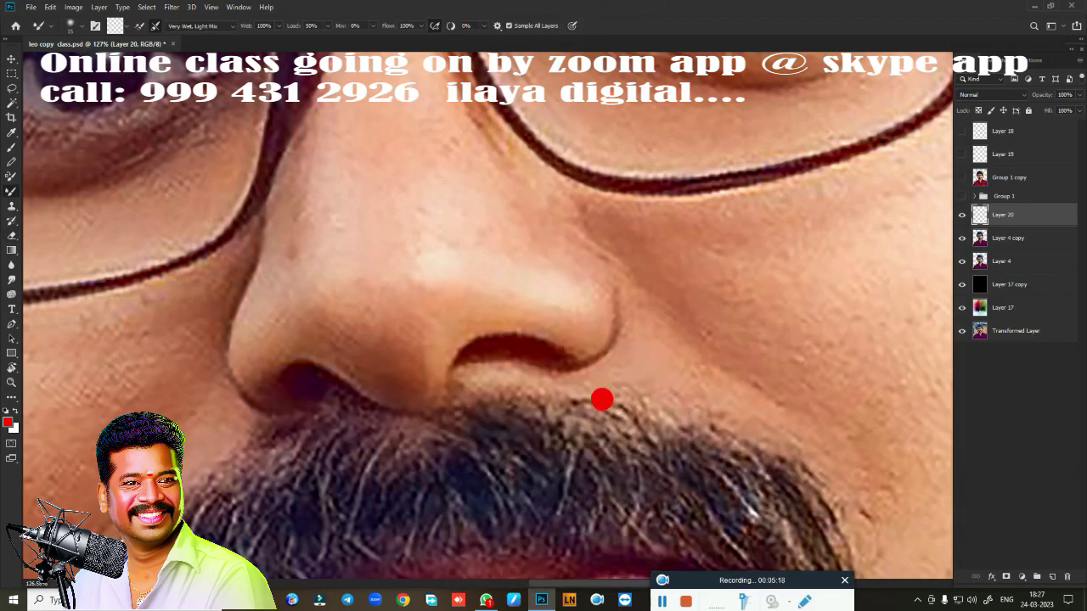
pyautogui.moveTo(601, 392); pyautogui.dragTo(669, 389)
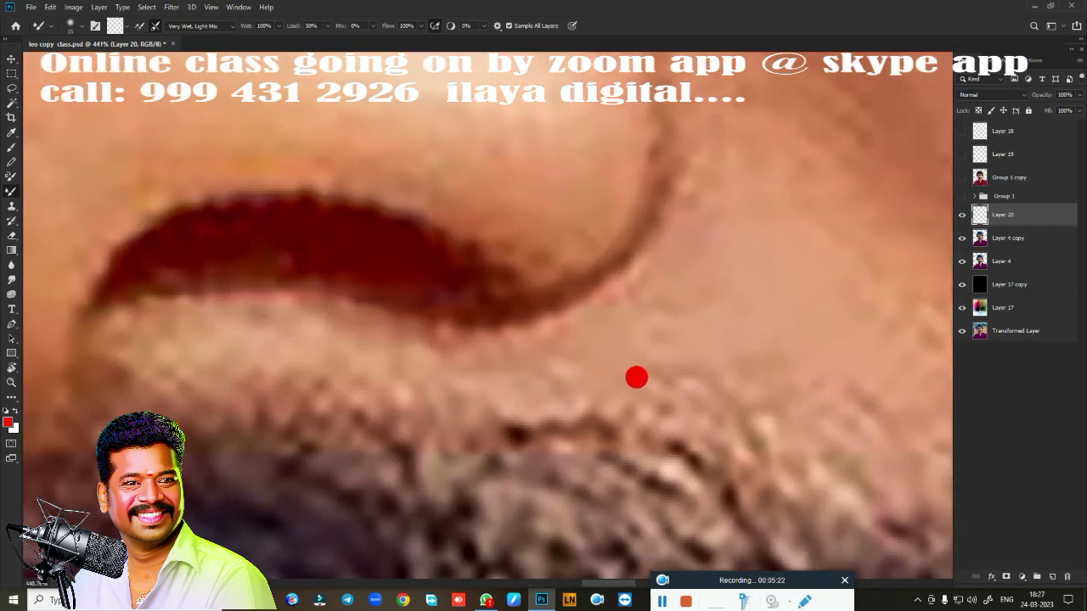
pyautogui.press('f')
pyautogui.press('f')
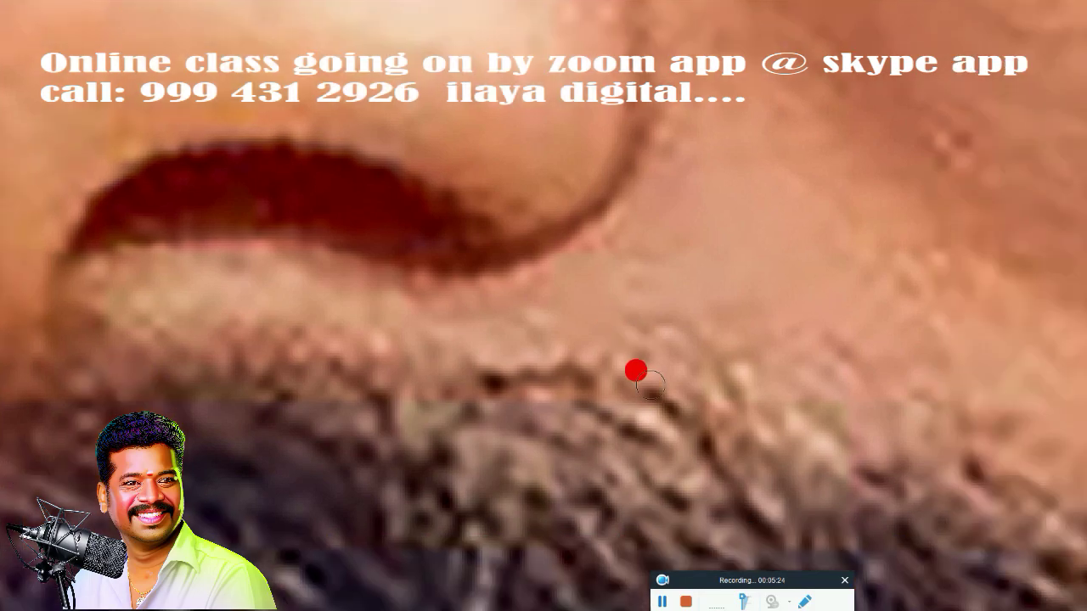
pyautogui.moveTo(550, 344); pyautogui.dragTo(565, 464)
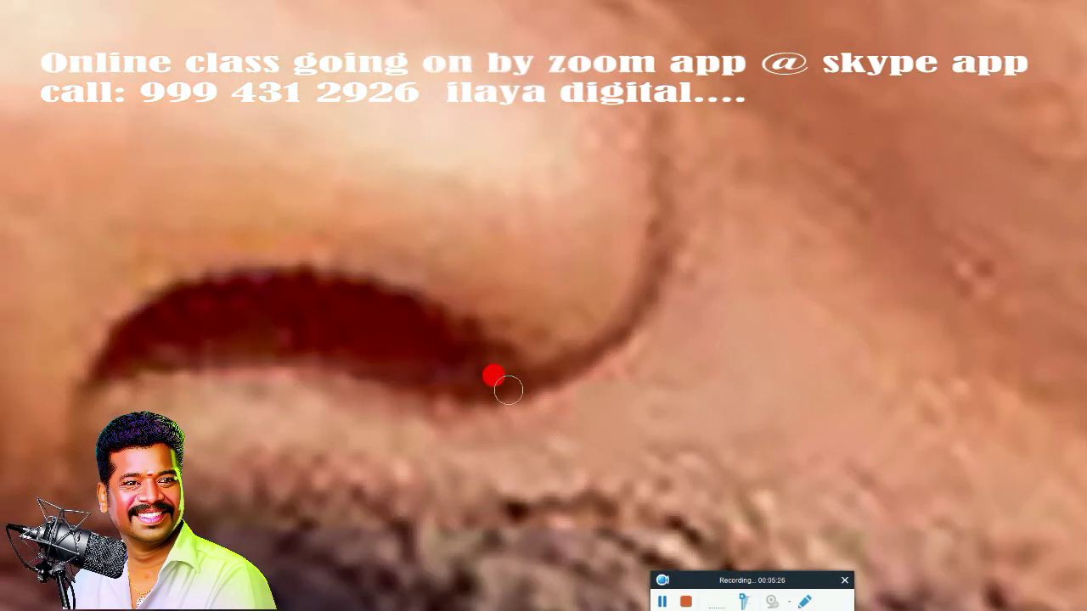
# Paint the nostril contour darker in smooth strokes up the nose wing.
pyautogui.moveTo(493, 376); pyautogui.dragTo(613, 299)
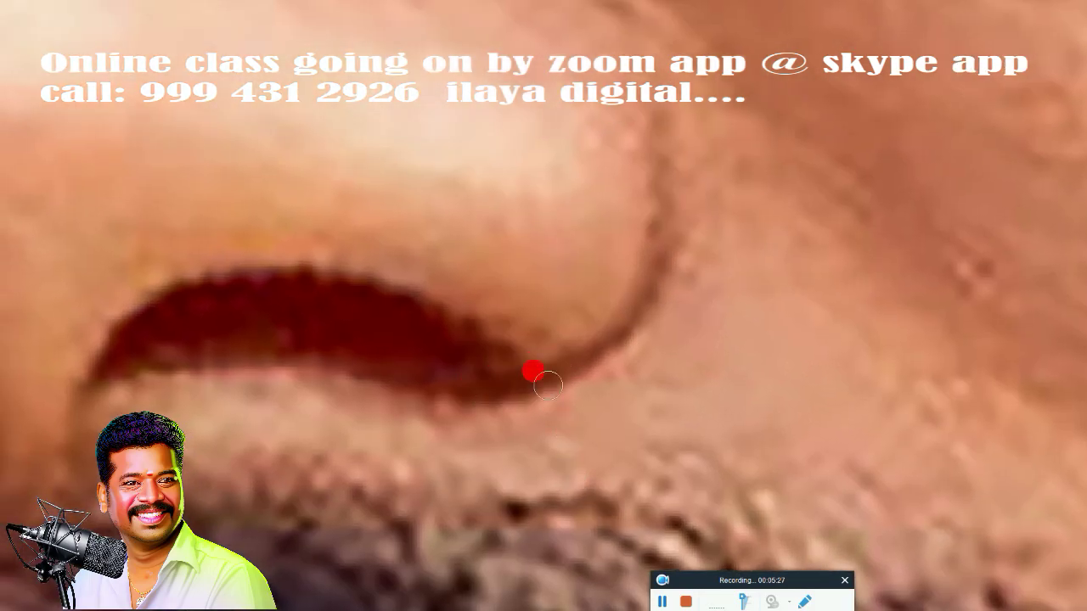
pyautogui.moveTo(614, 299); pyautogui.dragTo(637, 175)
pyautogui.keyDown('alt'); pyautogui.click(642, 292); pyautogui.keyUp('alt')
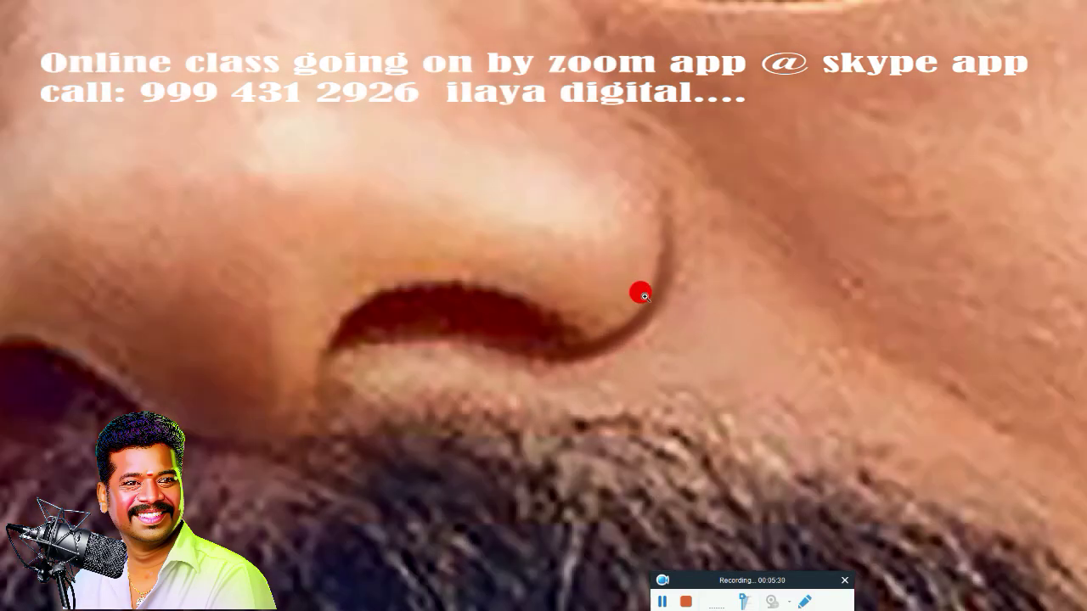
pyautogui.moveTo(642, 363)
pyautogui.mouseDown()
pyautogui.moveTo(618, 224)
pyautogui.moveTo(640, 266)
pyautogui.moveTo(617, 247)
pyautogui.moveTo(621, 236)
pyautogui.moveTo(507, 255)
pyautogui.moveTo(661, 383)
pyautogui.mouseUp()
# Smudge the skin at the nostril base and opening edge, then zoom in closer on the nostril.
pyautogui.scroll(-5, 573, 382)
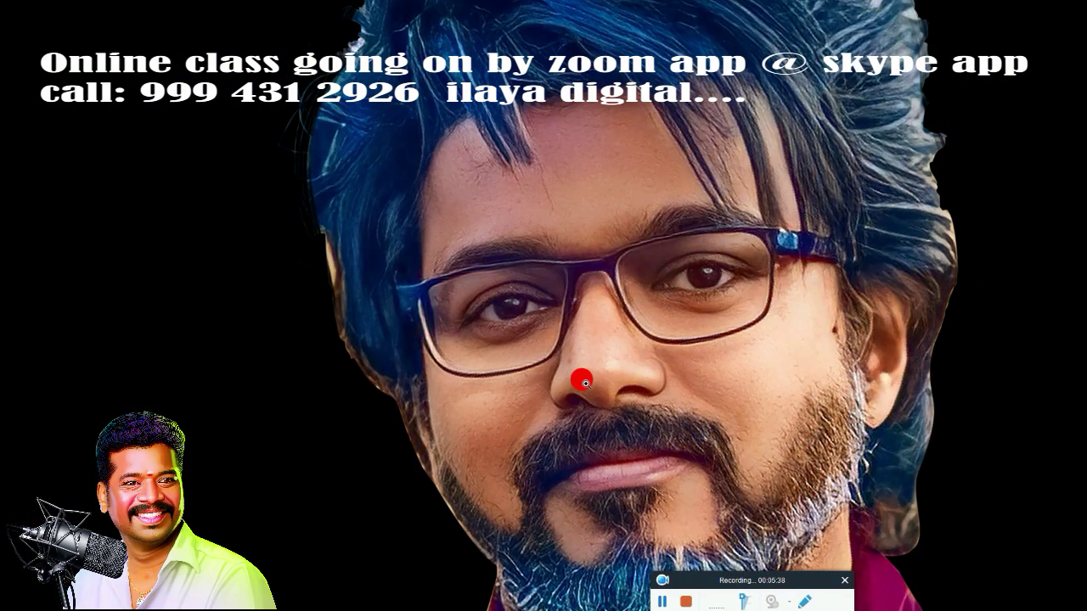
pyautogui.scroll(5, 638, 386)
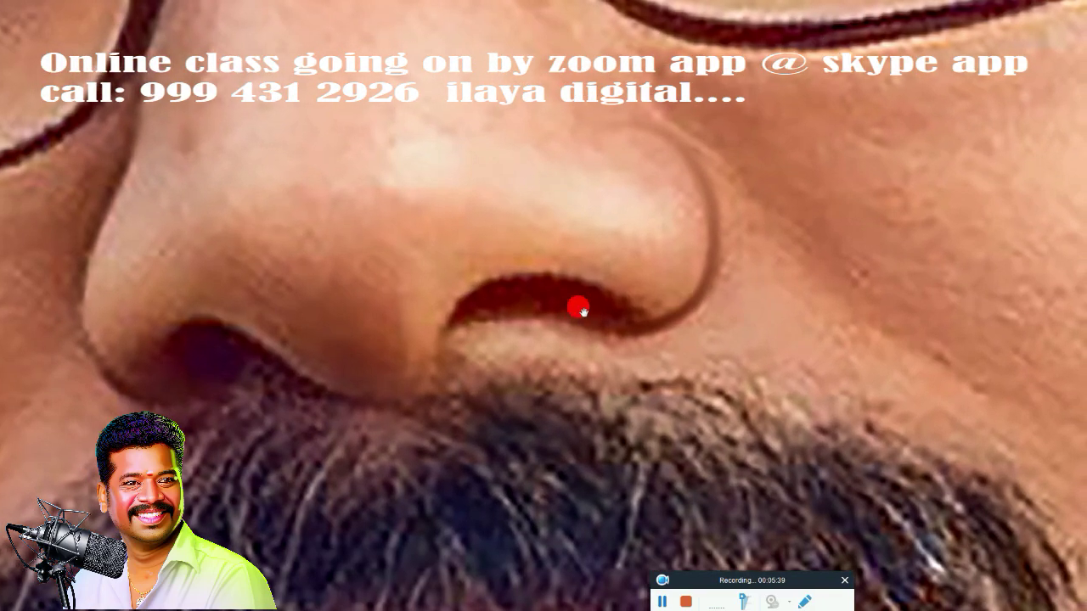
pyautogui.moveTo(582, 312)
pyautogui.mouseDown()
pyautogui.moveTo(458, 300)
pyautogui.moveTo(485, 291)
pyautogui.moveTo(468, 291)
pyautogui.moveTo(560, 284)
pyautogui.moveTo(603, 301)
pyautogui.moveTo(439, 323)
pyautogui.moveTo(442, 310)
pyautogui.moveTo(282, 392)
pyautogui.moveTo(196, 323)
pyautogui.moveTo(311, 383)
pyautogui.moveTo(383, 398)
pyautogui.moveTo(365, 403)
pyautogui.mouseUp()
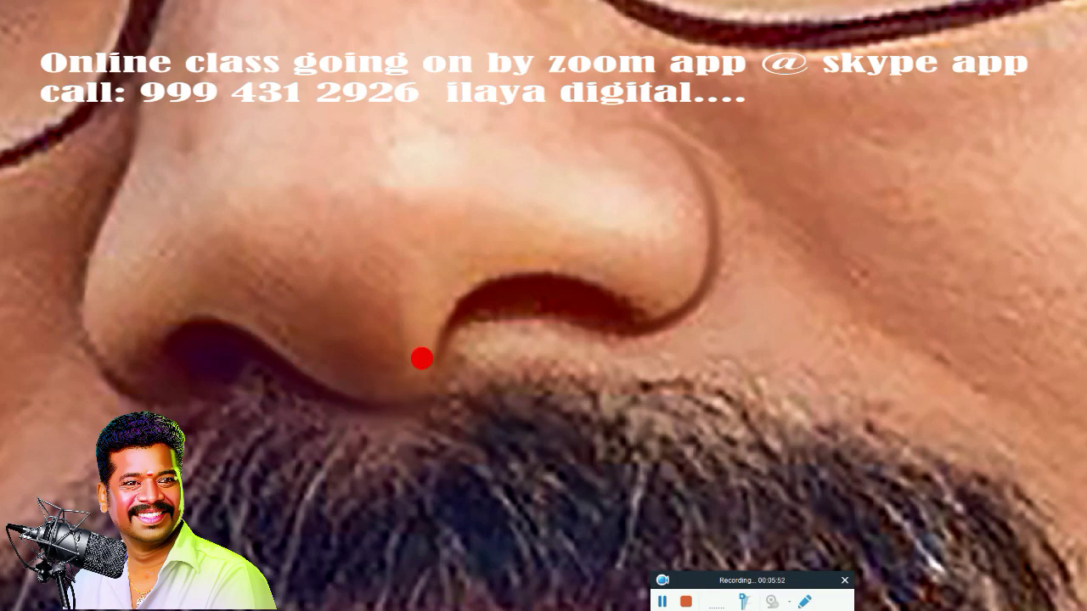
pyautogui.moveTo(422, 358)
pyautogui.mouseDown()
pyautogui.moveTo(405, 390)
pyautogui.moveTo(430, 332)
pyautogui.mouseUp()
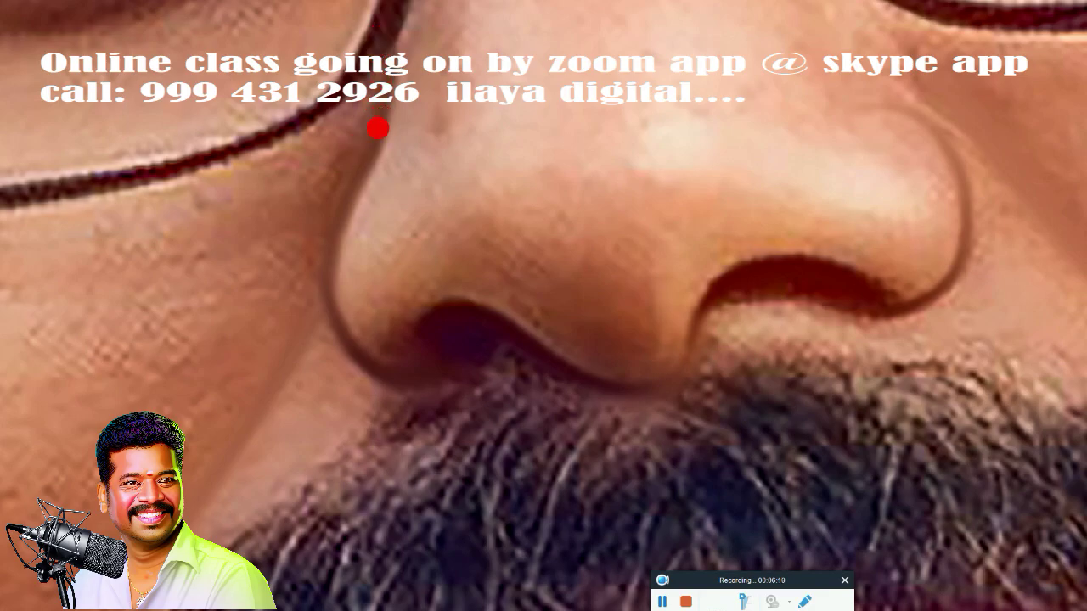
pyautogui.hotkey('ctrl', '-')
pyautogui.hotkey('ctrl', '-')
pyautogui.hotkey('ctrl', '-')
pyautogui.hotkey('ctrl', '+')
pyautogui.hotkey('ctrl', '+')
pyautogui.hotkey('ctrl', '+')
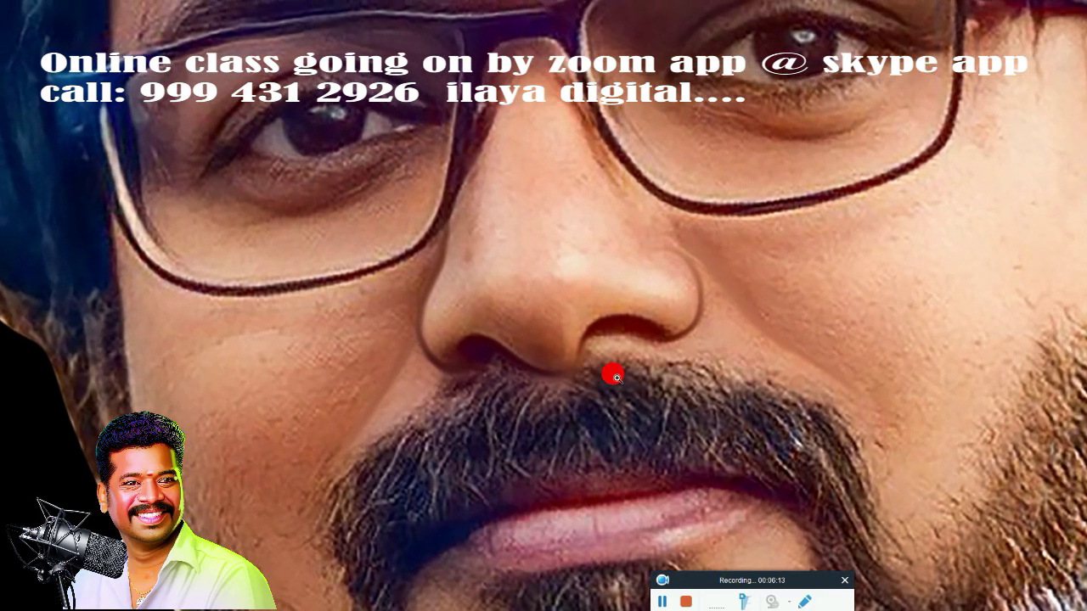
pyautogui.click(617, 378)
pyautogui.click(622, 386)
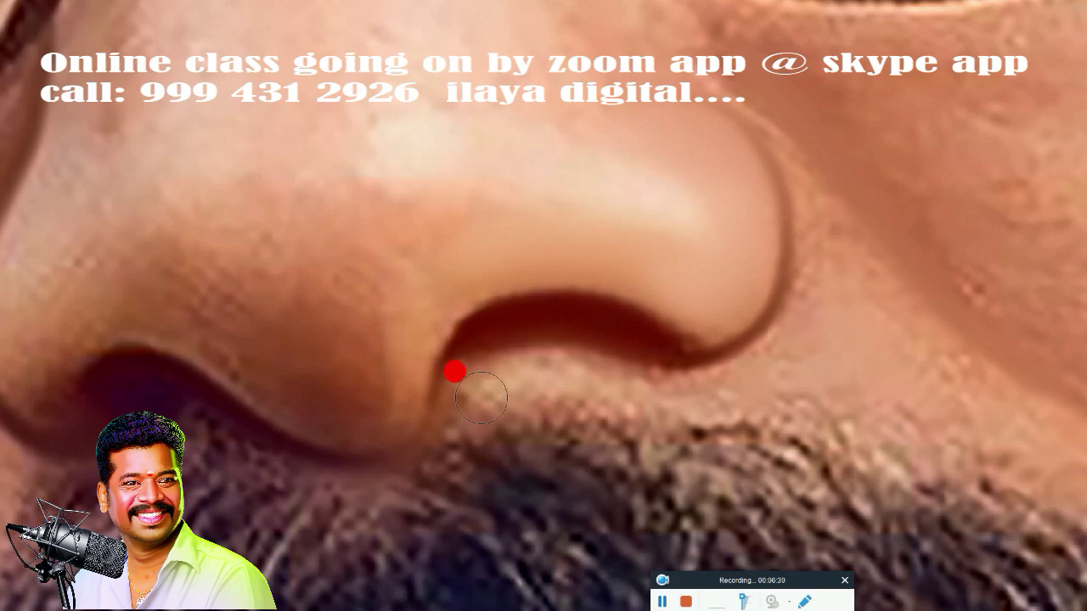
# Blend the stubble under the nostril with a larger brush and heal the cheek blemish.
pyautogui.moveTo(454, 371)
pyautogui.mouseDown()
pyautogui.moveTo(565, 339)
pyautogui.moveTo(635, 349)
pyautogui.moveTo(454, 380)
pyautogui.moveTo(416, 375)
pyautogui.mouseUp()
pyautogui.press(']')
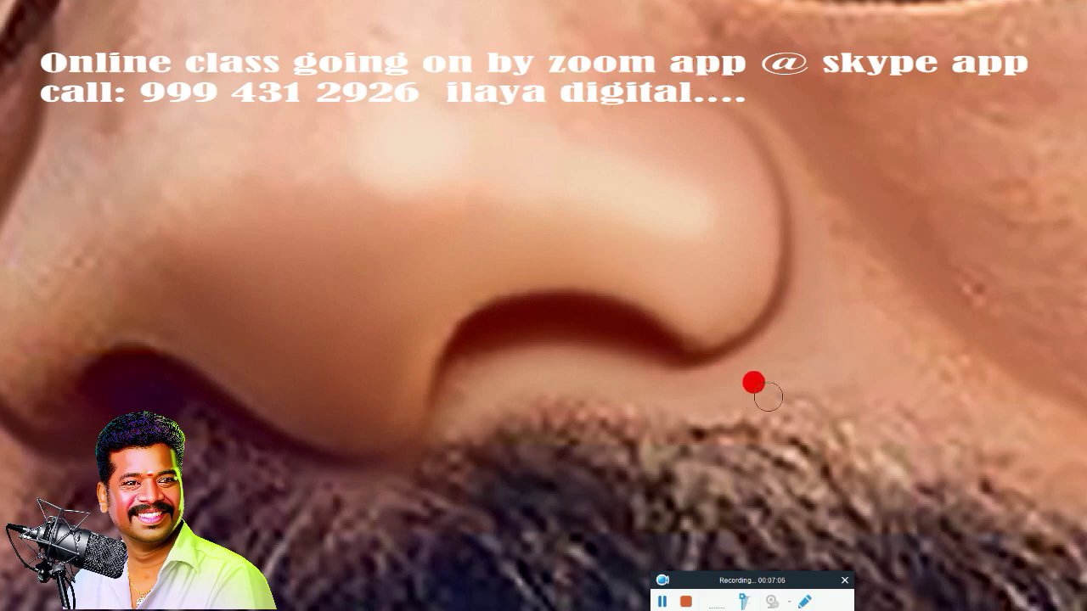
pyautogui.moveTo(753, 382); pyautogui.dragTo(424, 303)
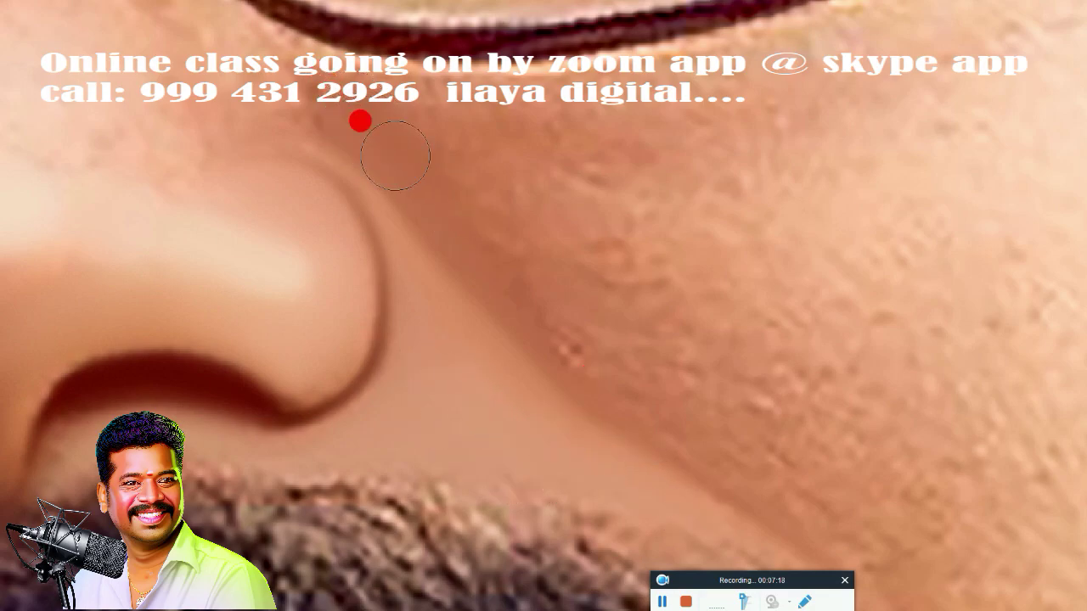
pyautogui.click(567, 348)
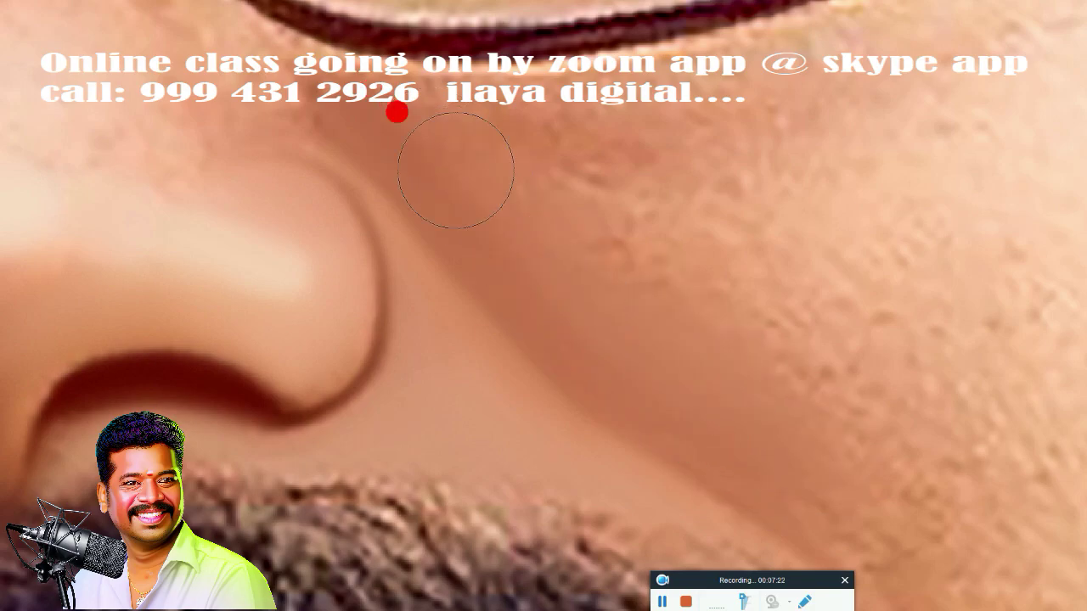
# Smooth the skin below the nostril crease and enlarge the Mixer Brush.
pyautogui.scroll(-5, 414, 399)
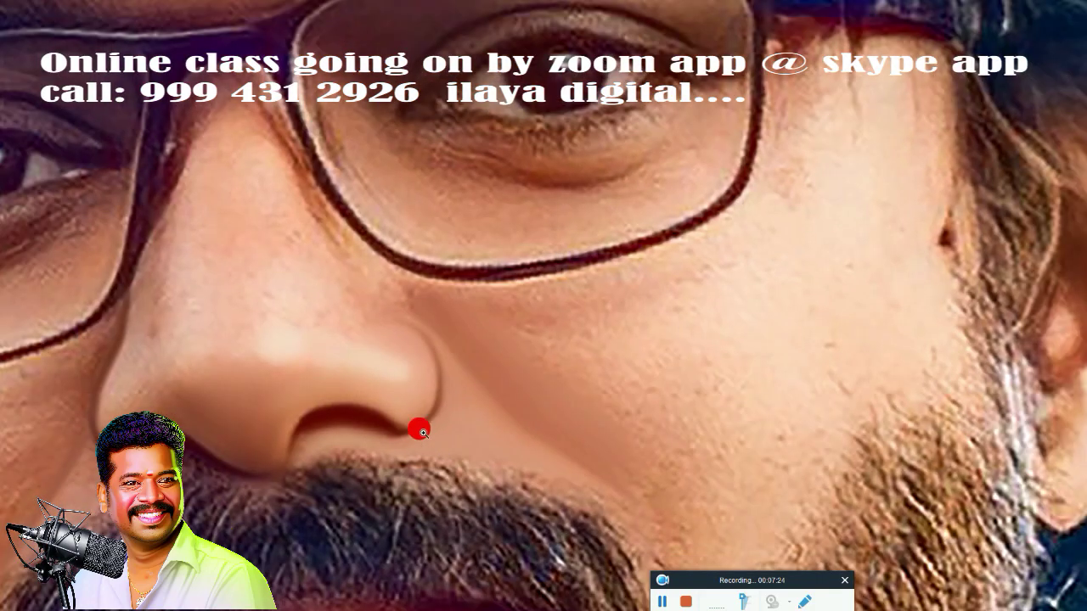
pyautogui.moveTo(417, 427); pyautogui.dragTo(778, 408)
pyautogui.scroll(2, 777, 409)
pyautogui.moveTo(660, 369); pyautogui.dragTo(730, 240)
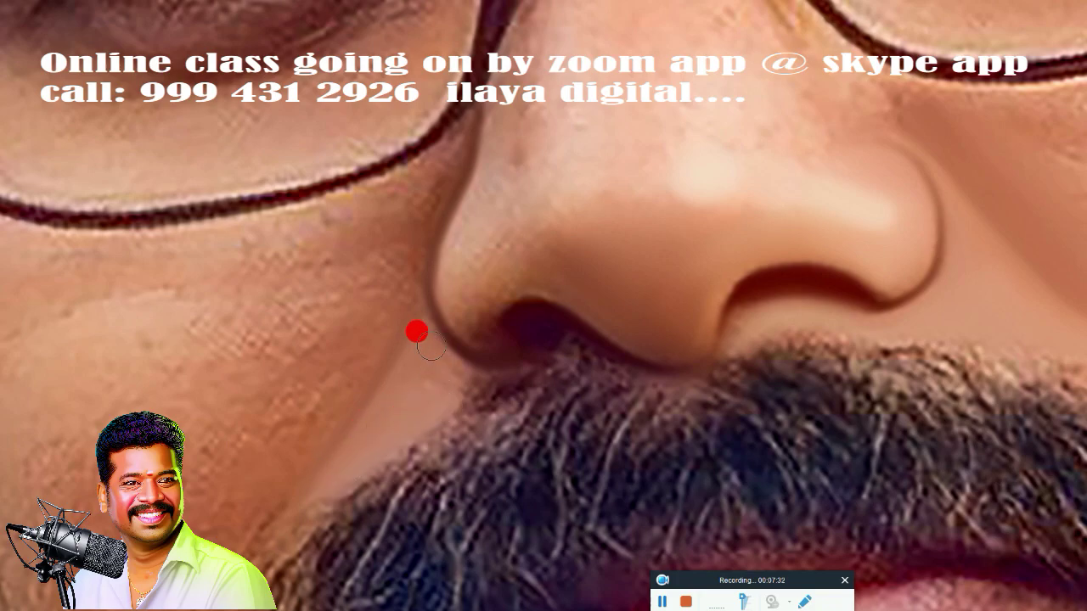
pyautogui.moveTo(416, 331)
pyautogui.mouseDown()
pyautogui.moveTo(461, 362)
pyautogui.moveTo(426, 380)
pyautogui.moveTo(481, 371)
pyautogui.mouseUp()
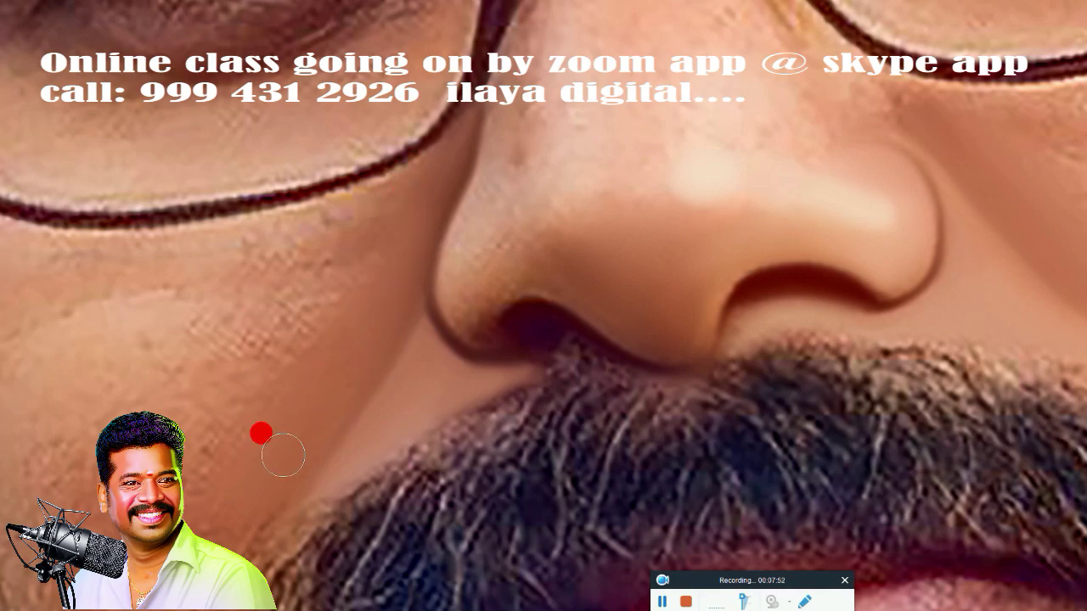
pyautogui.press(']')
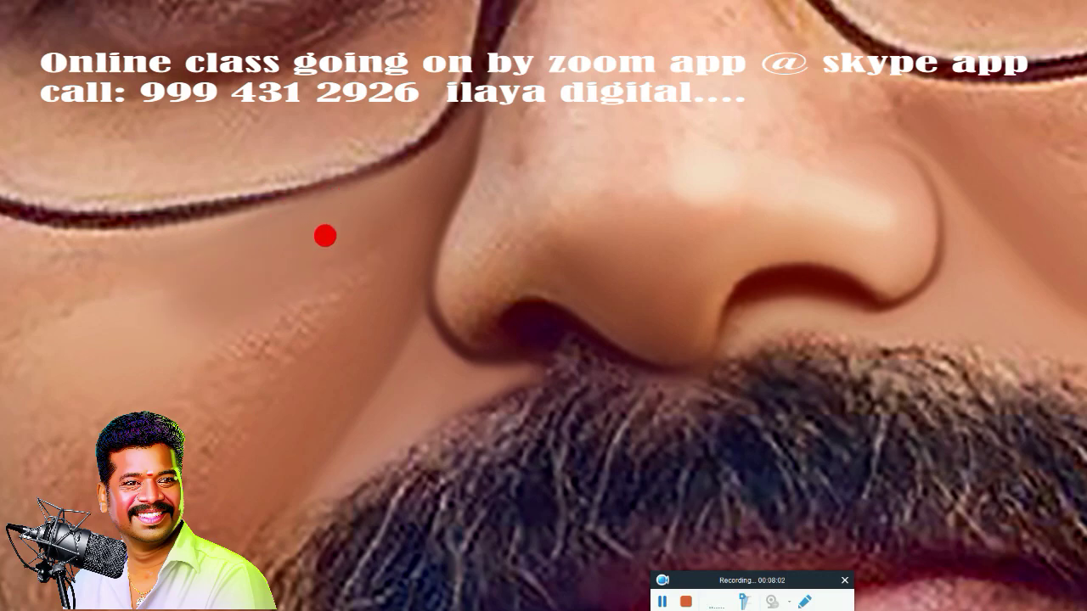
pyautogui.press(']')
pyautogui.press(']')
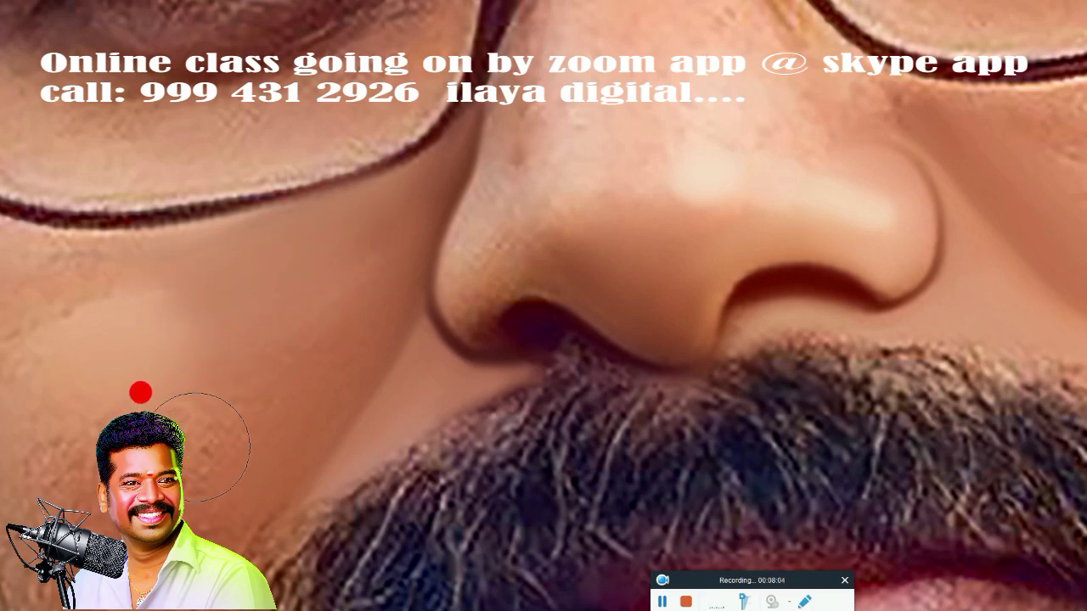
pyautogui.press(']')
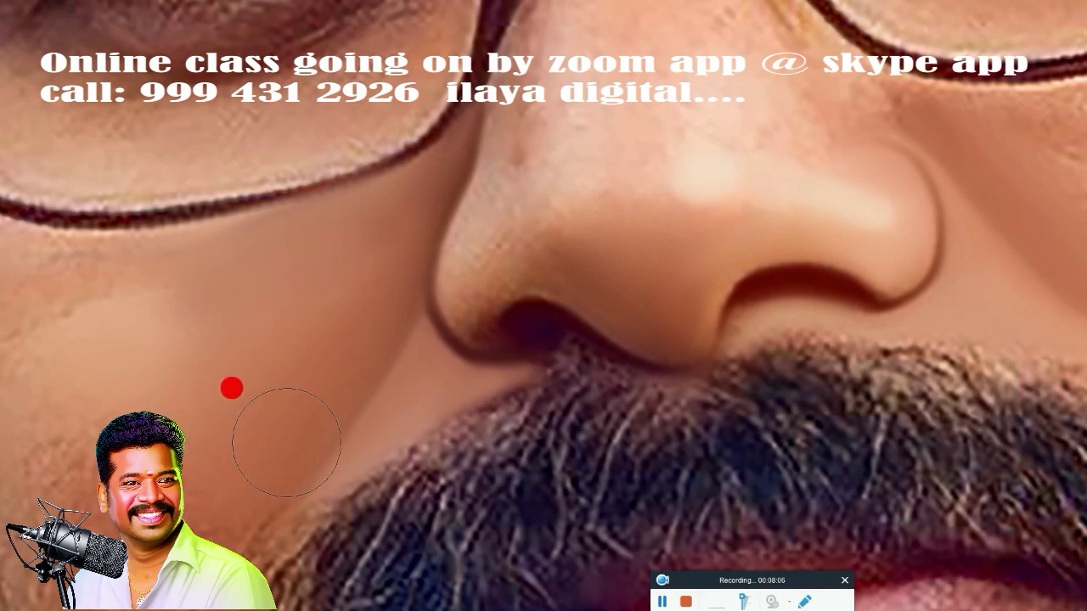
pyautogui.press('z')
pyautogui.click(580, 399)
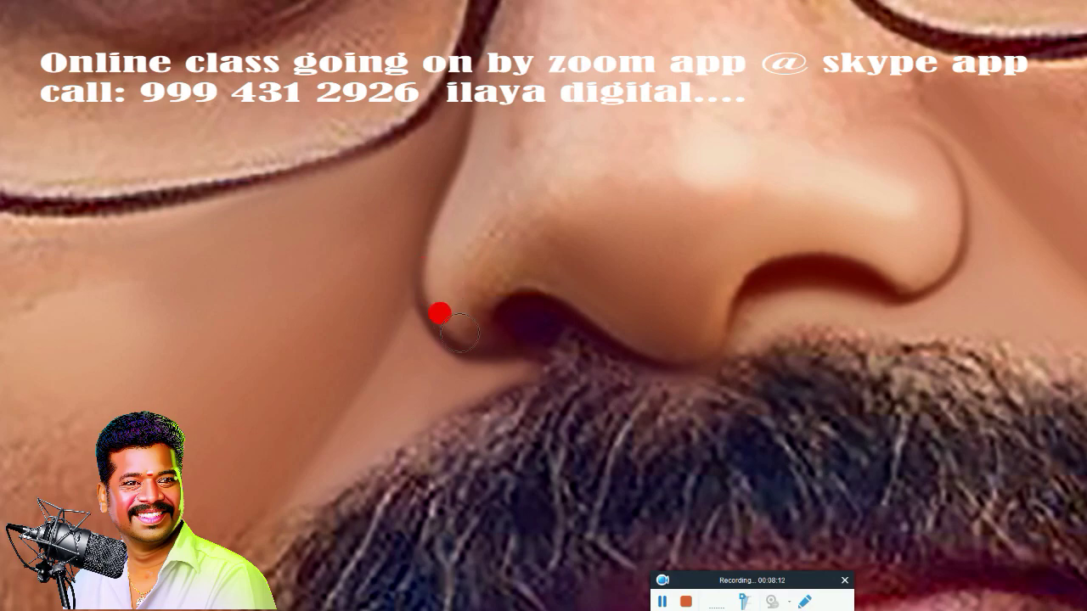
# Blend along the nostril edge and upper nose, brightening the nose highlight.
pyautogui.moveTo(469, 335); pyautogui.dragTo(546, 344)
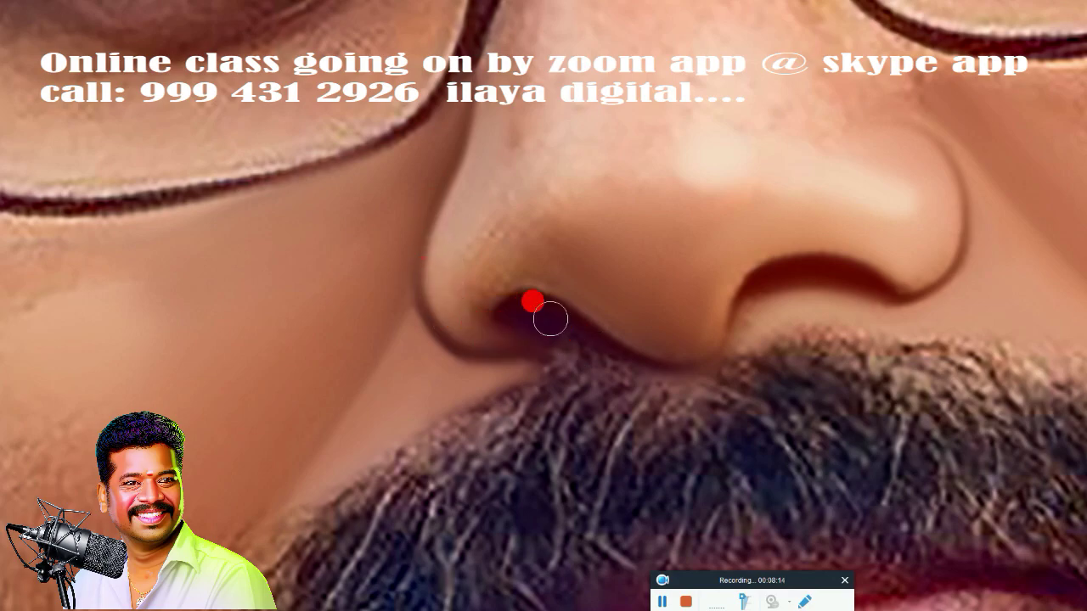
pyautogui.moveTo(621, 365); pyautogui.dragTo(536, 318)
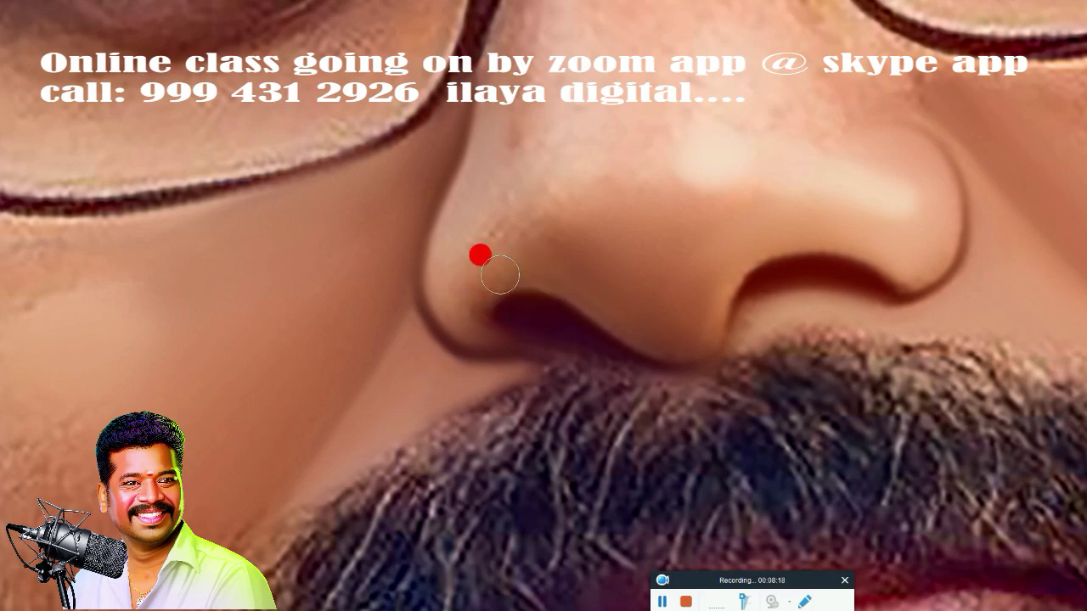
pyautogui.moveTo(499, 273)
pyautogui.mouseDown()
pyautogui.moveTo(575, 286)
pyautogui.moveTo(488, 337)
pyautogui.mouseUp()
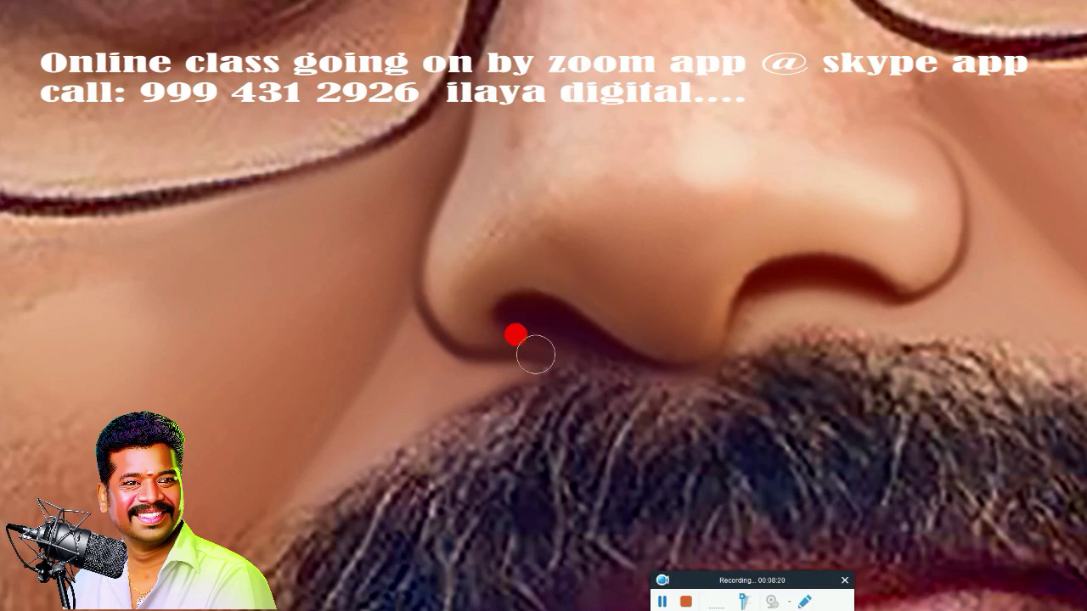
pyautogui.moveTo(477, 263)
pyautogui.mouseDown()
pyautogui.moveTo(497, 248)
pyautogui.moveTo(611, 287)
pyautogui.moveTo(466, 247)
pyautogui.mouseUp()
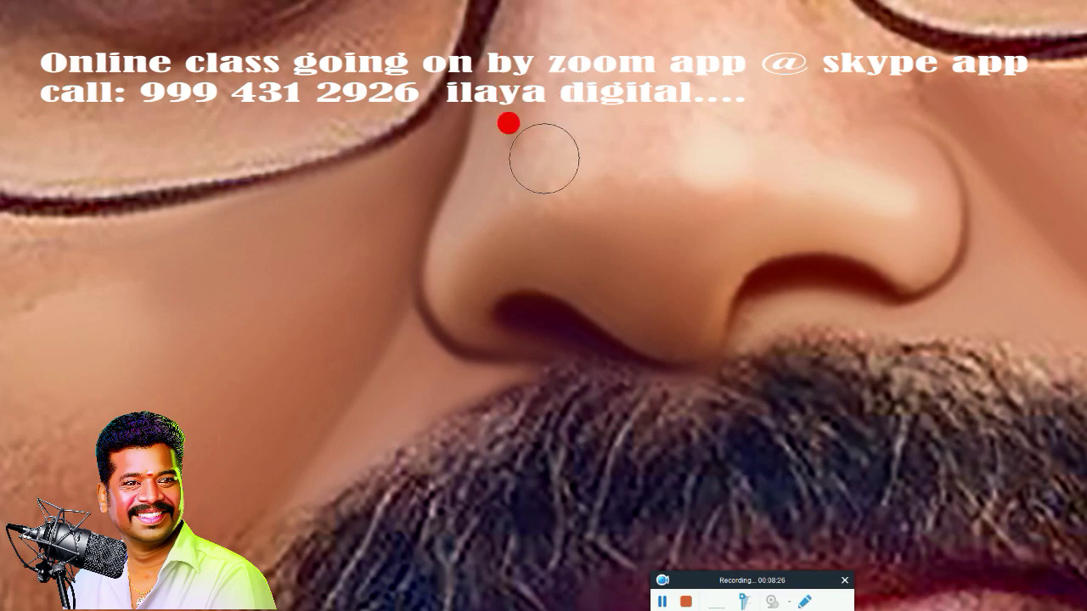
pyautogui.moveTo(543, 158)
pyautogui.mouseDown()
pyautogui.moveTo(534, 134)
pyautogui.moveTo(539, 169)
pyautogui.moveTo(556, 175)
pyautogui.mouseUp()
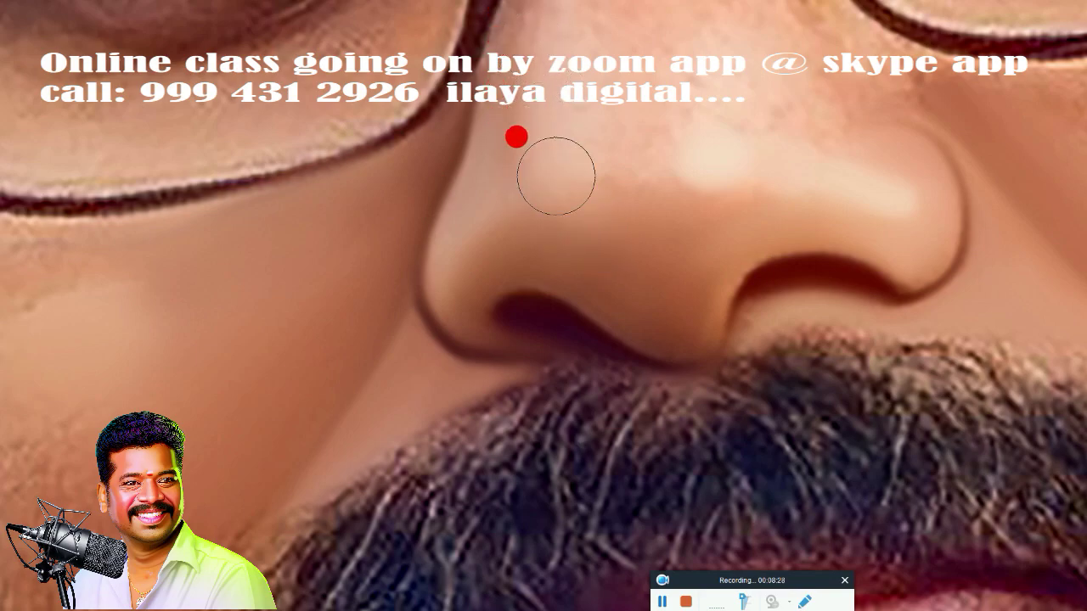
pyautogui.moveTo(517, 136); pyautogui.dragTo(549, 56)
pyautogui.moveTo(658, 136)
pyautogui.mouseDown()
pyautogui.moveTo(599, 127)
pyautogui.moveTo(657, 186)
pyautogui.mouseUp()
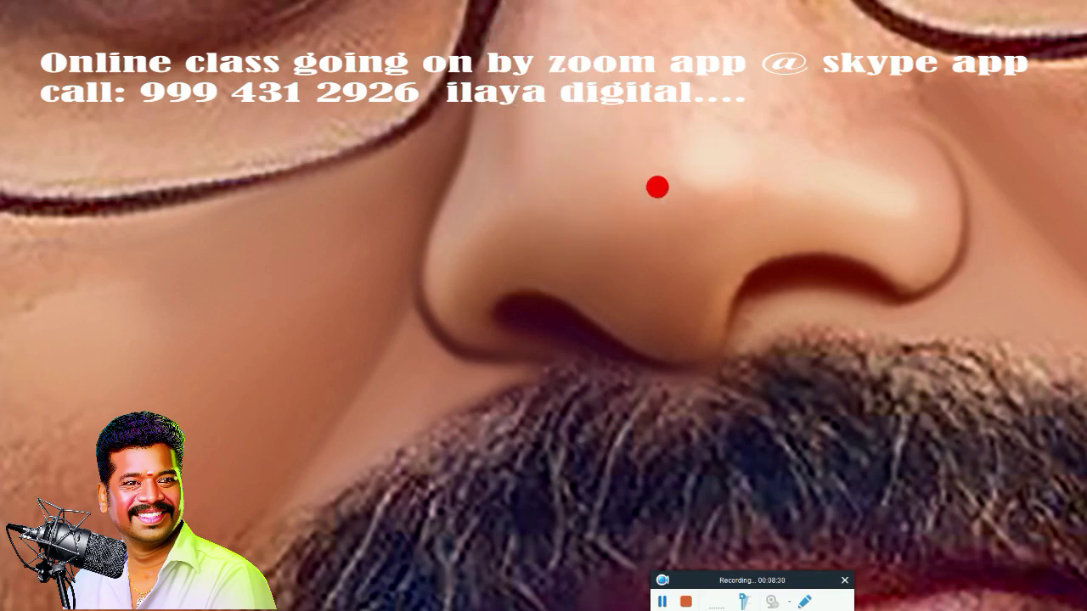
pyautogui.moveTo(716, 357)
pyautogui.mouseDown()
pyautogui.moveTo(722, 363)
pyautogui.moveTo(553, 478)
pyautogui.moveTo(518, 296)
pyautogui.moveTo(562, 332)
pyautogui.moveTo(548, 337)
pyautogui.moveTo(398, 154)
pyautogui.moveTo(345, 274)
pyautogui.moveTo(400, 70)
pyautogui.mouseUp()
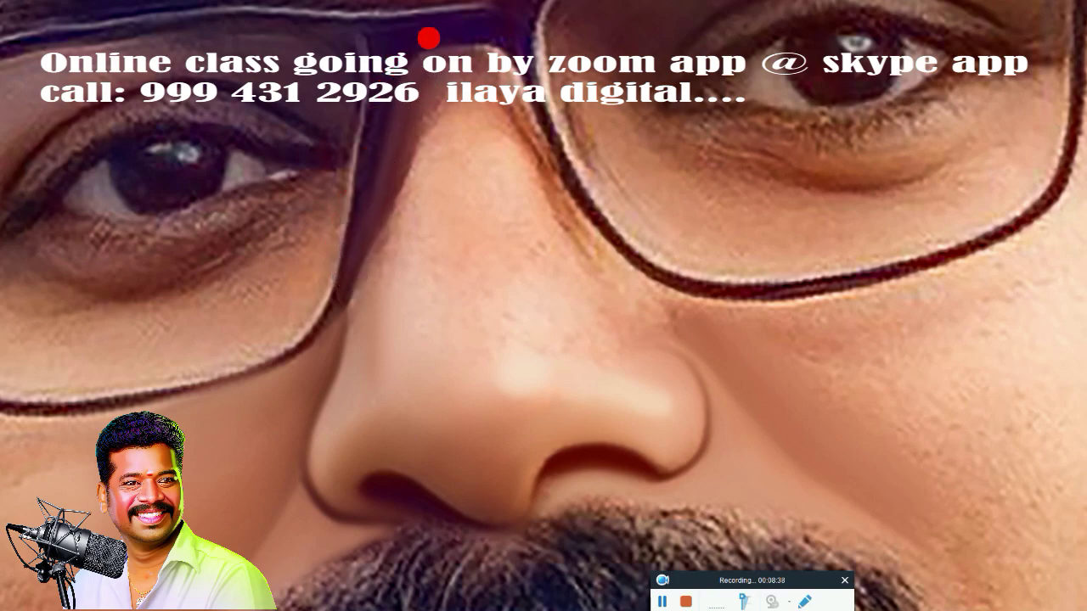
# Blend the skin along the glasses frame, nose side and cheek, then zoom out.
pyautogui.moveTo(501, 76)
pyautogui.mouseDown()
pyautogui.moveTo(582, 229)
pyautogui.moveTo(543, 170)
pyautogui.moveTo(609, 247)
pyautogui.mouseUp()
pyautogui.moveTo(681, 320)
pyautogui.mouseDown()
pyautogui.moveTo(638, 301)
pyautogui.moveTo(865, 279)
pyautogui.moveTo(760, 297)
pyautogui.moveTo(963, 249)
pyautogui.mouseUp()
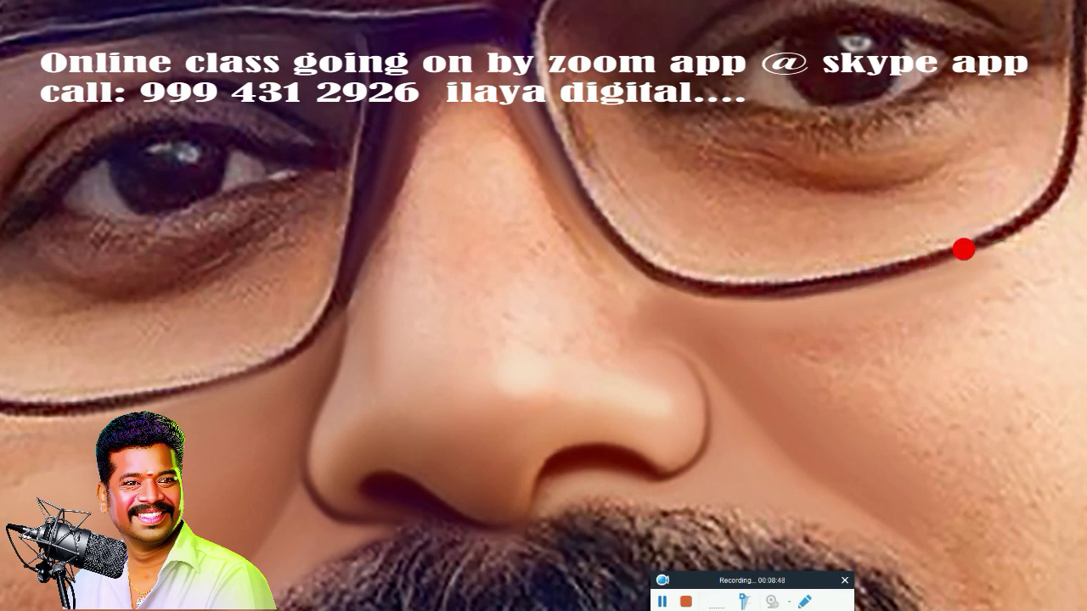
pyautogui.moveTo(716, 302)
pyautogui.mouseDown()
pyautogui.moveTo(782, 308)
pyautogui.moveTo(772, 298)
pyautogui.moveTo(766, 348)
pyautogui.moveTo(837, 383)
pyautogui.moveTo(892, 374)
pyautogui.moveTo(885, 402)
pyautogui.moveTo(889, 345)
pyautogui.moveTo(823, 352)
pyautogui.moveTo(866, 394)
pyautogui.moveTo(527, 303)
pyautogui.mouseUp()
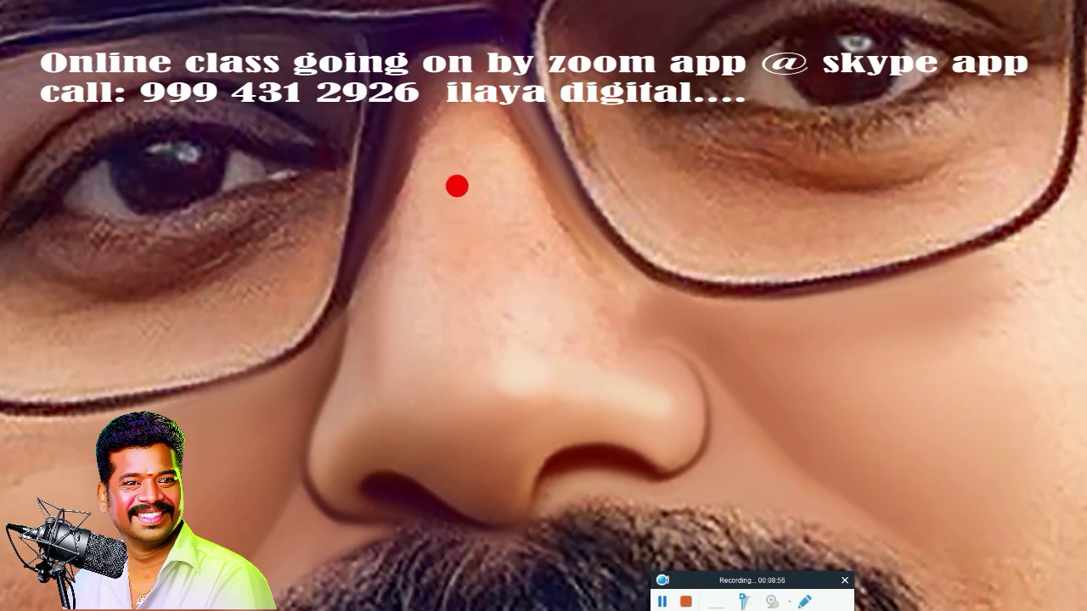
pyautogui.moveTo(412, 80)
pyautogui.mouseDown()
pyautogui.moveTo(345, 294)
pyautogui.moveTo(369, 173)
pyautogui.moveTo(347, 308)
pyautogui.moveTo(417, 65)
pyautogui.moveTo(498, 195)
pyautogui.moveTo(452, 109)
pyautogui.moveTo(417, 177)
pyautogui.moveTo(405, 153)
pyautogui.moveTo(372, 316)
pyautogui.moveTo(344, 349)
pyautogui.moveTo(488, 291)
pyautogui.moveTo(482, 298)
pyautogui.moveTo(541, 286)
pyautogui.moveTo(470, 112)
pyautogui.moveTo(631, 277)
pyautogui.moveTo(555, 212)
pyautogui.moveTo(573, 250)
pyautogui.moveTo(570, 311)
pyautogui.moveTo(553, 320)
pyautogui.moveTo(540, 358)
pyautogui.mouseUp()
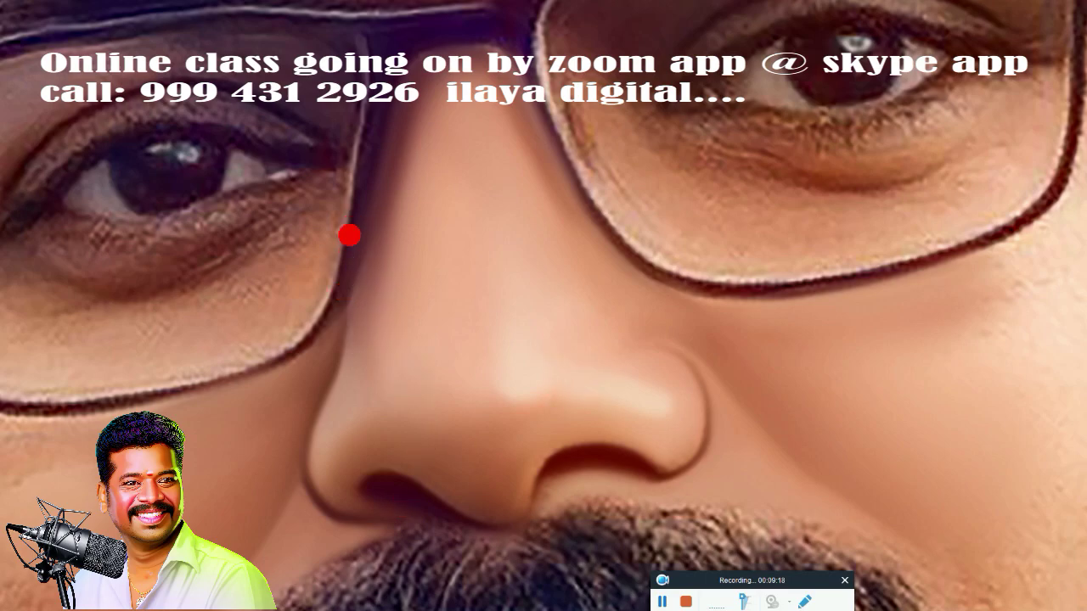
pyautogui.click(316, 299)
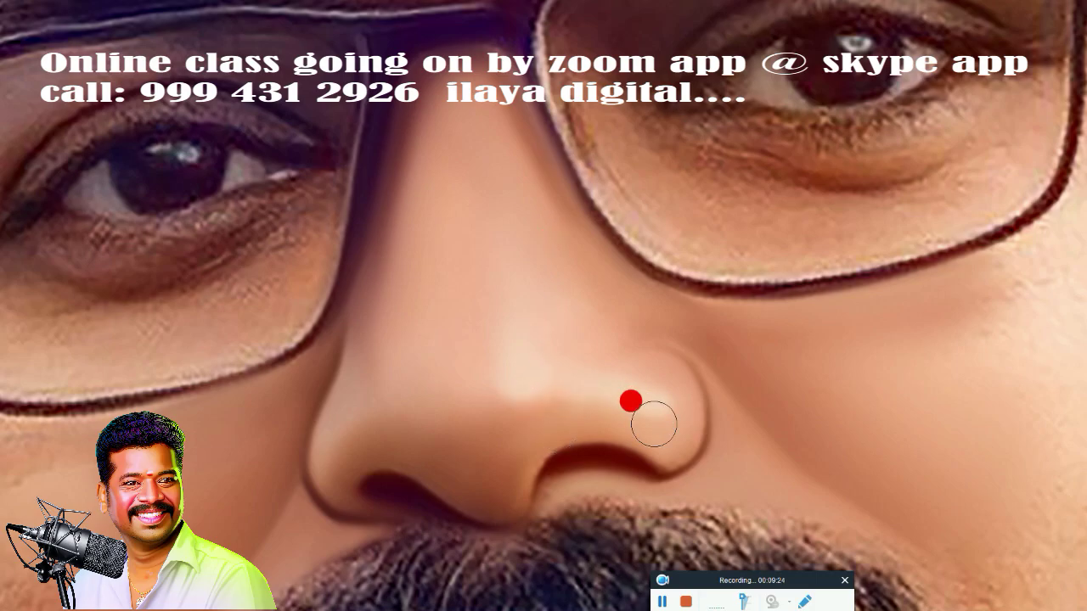
pyautogui.scroll(-5, 633, 417)
pyautogui.moveTo(633, 417)
pyautogui.mouseDown()
pyautogui.moveTo(602, 170)
pyautogui.moveTo(601, 333)
pyautogui.mouseUp()
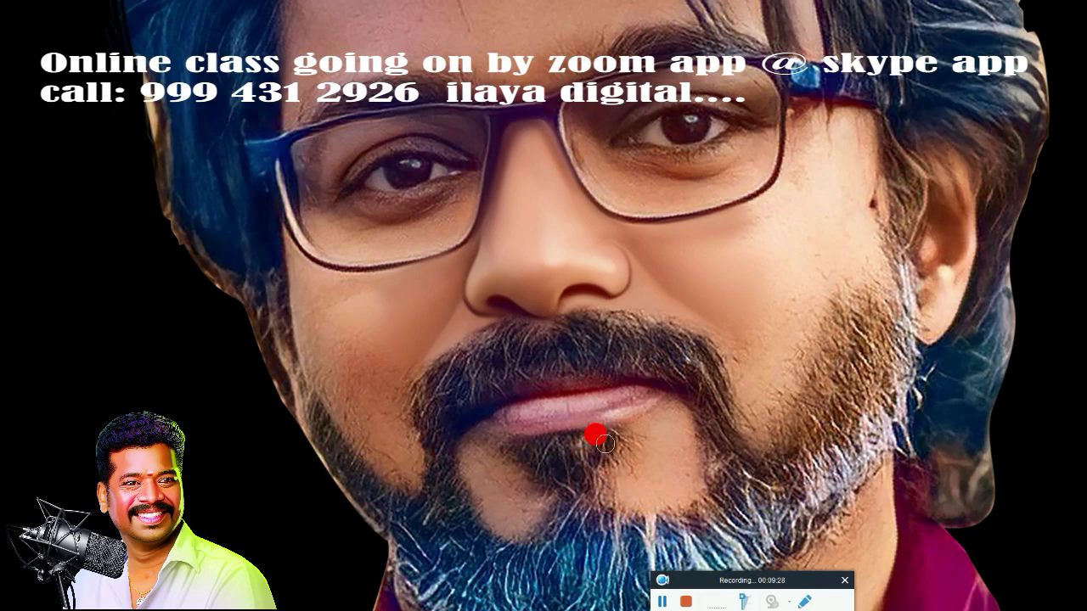
# Exit full-screen view back to the normal workspace.
pyautogui.scroll(-5, 621, 402)
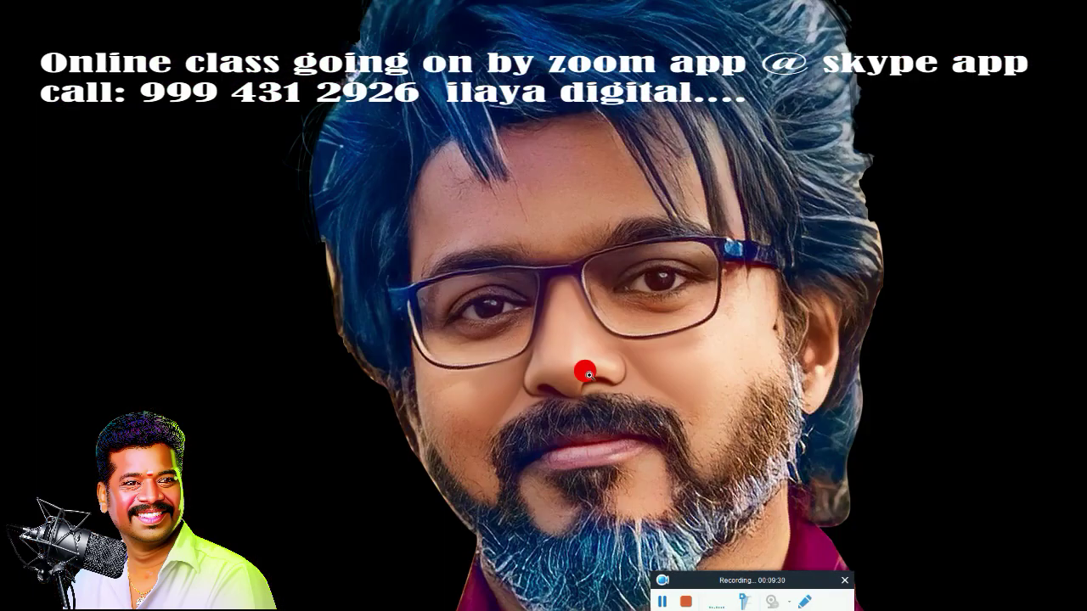
pyautogui.press('f')
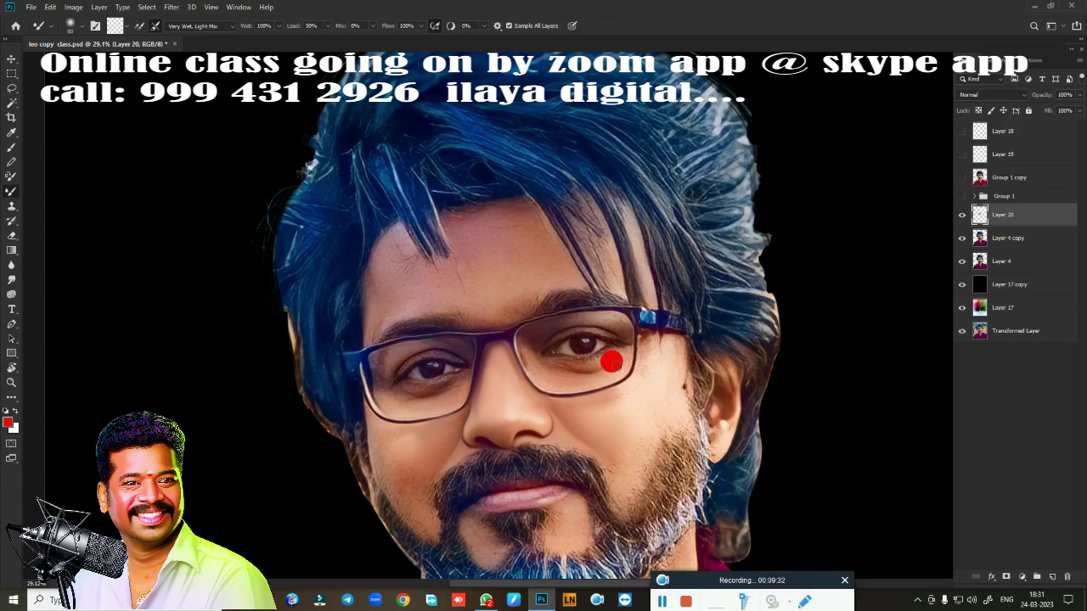
pyautogui.scroll(1, 577, 346)
pyautogui.scroll(2, 557, 329)
pyautogui.scroll(2, 610, 263)
pyautogui.scroll(2, 666, 194)
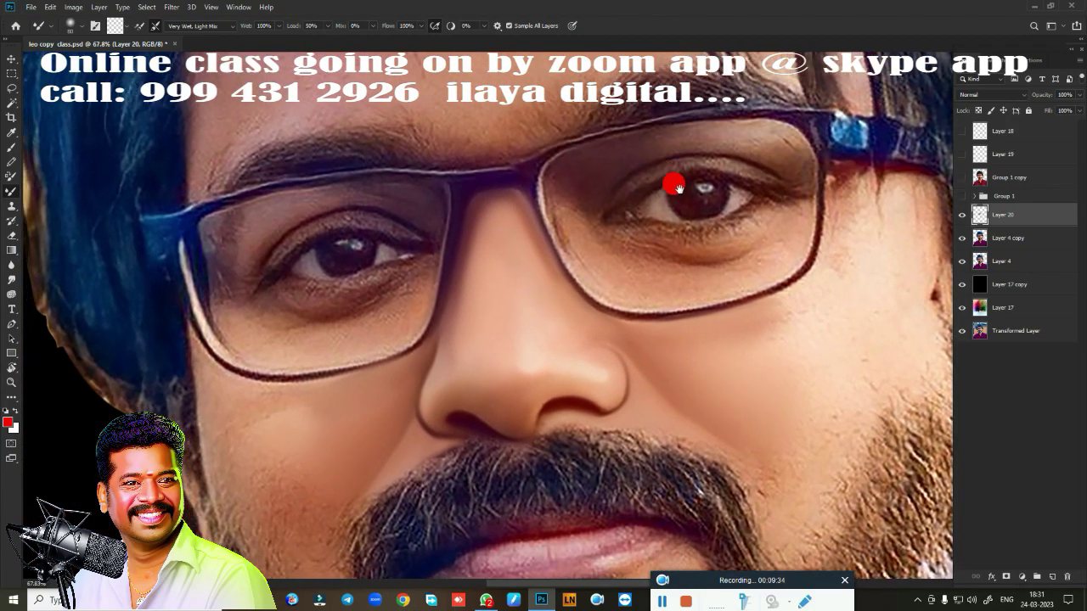
pyautogui.scroll(-2, 678, 188)
# Show Group 1 and toggle Layer 7 copy 2 and Layer 20 to compare looks.
pyautogui.click(971, 196)
pyautogui.click(980, 200)
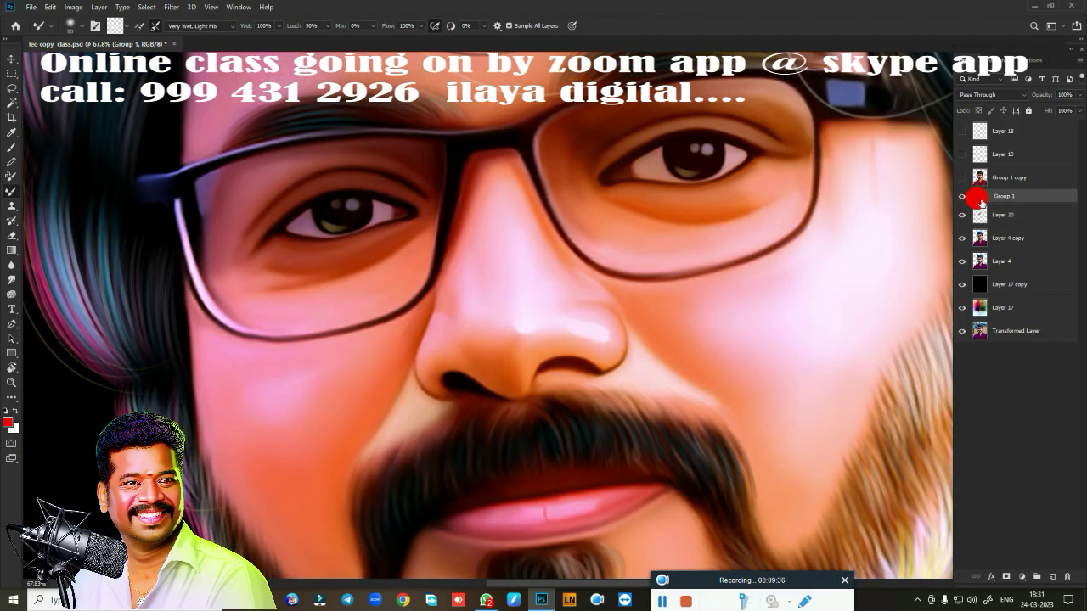
pyautogui.click(977, 197)
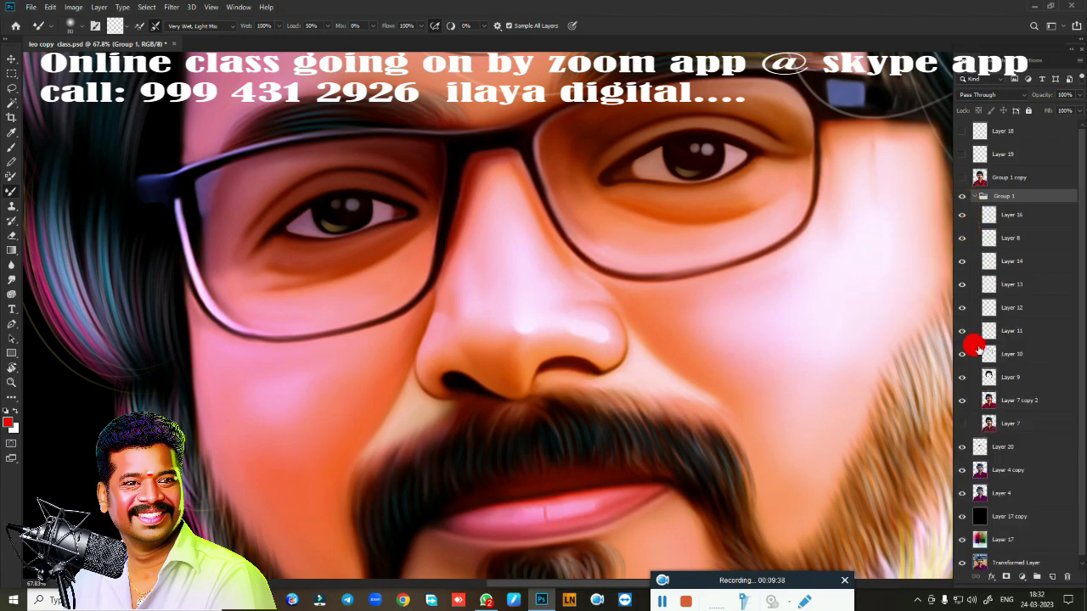
pyautogui.click(963, 402)
pyautogui.scroll(-3, 804, 391)
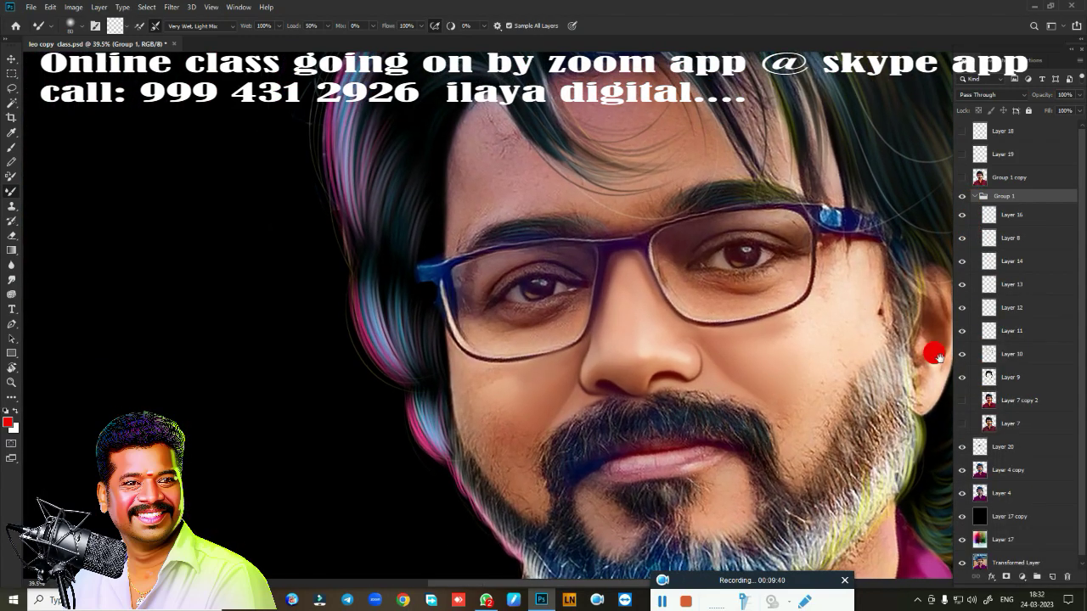
pyautogui.click(961, 448)
pyautogui.click(963, 403)
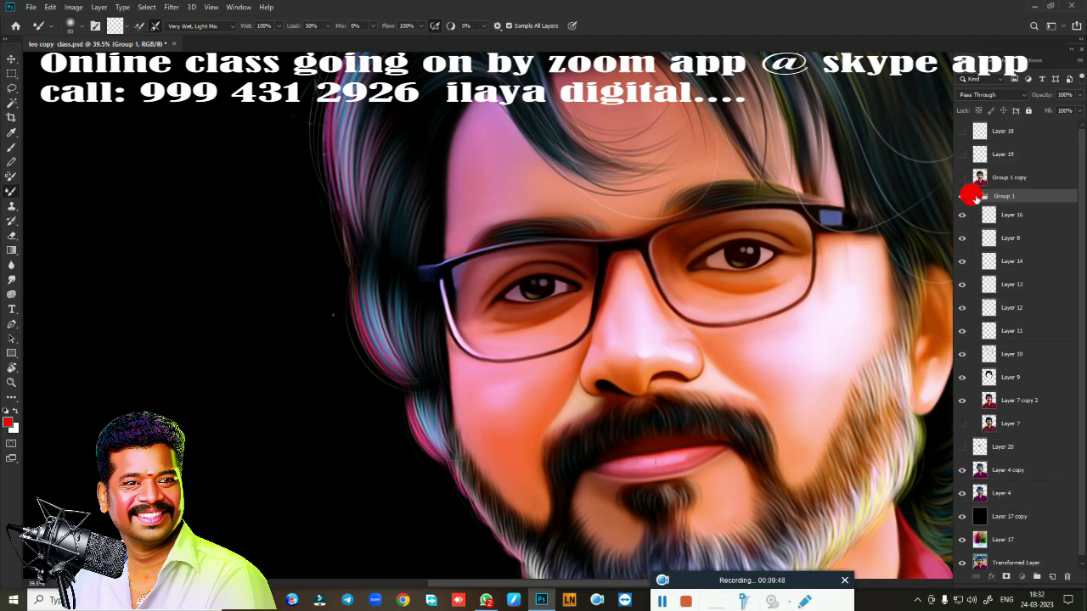
# Collapse and hide Group 1, and select Layer 20 to paint on.
pyautogui.click(976, 197)
pyautogui.click(962, 196)
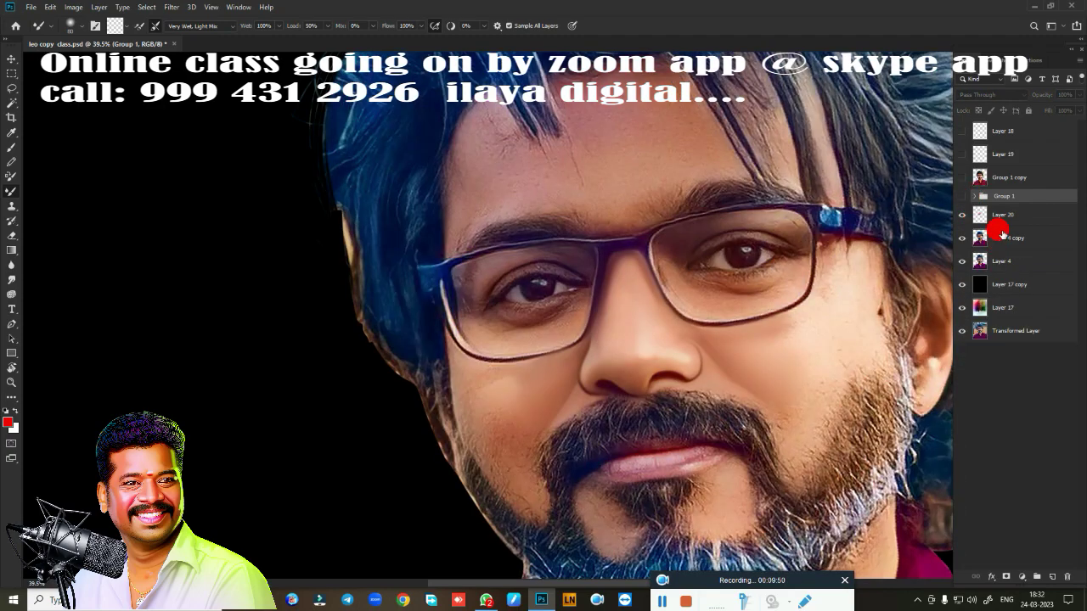
pyautogui.click(1011, 222)
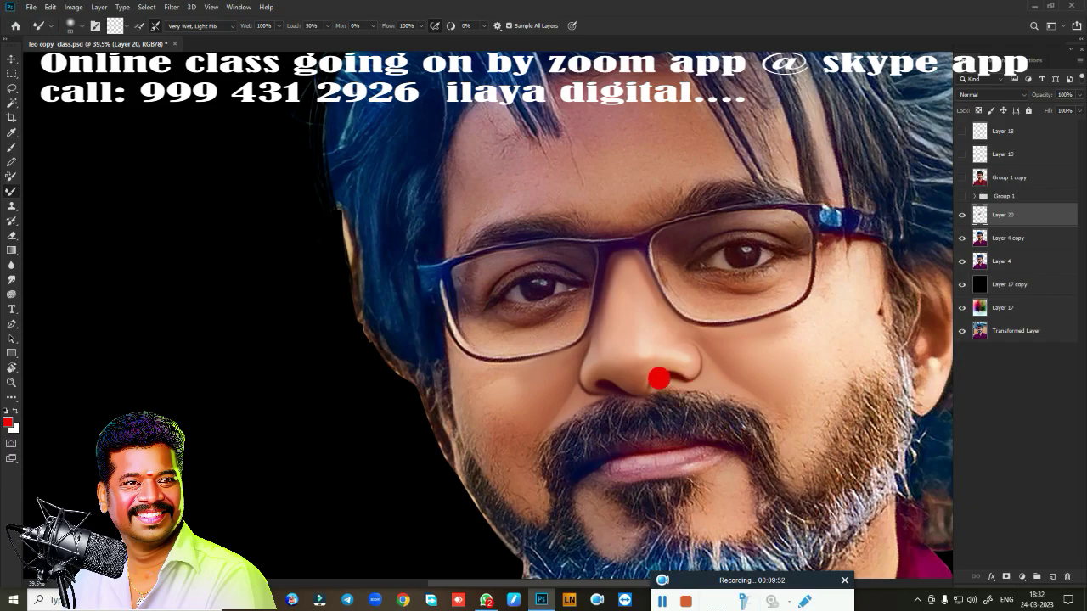
pyautogui.scroll(3, 659, 379)
pyautogui.scroll(-3, 572, 330)
pyautogui.scroll(1, 551, 345)
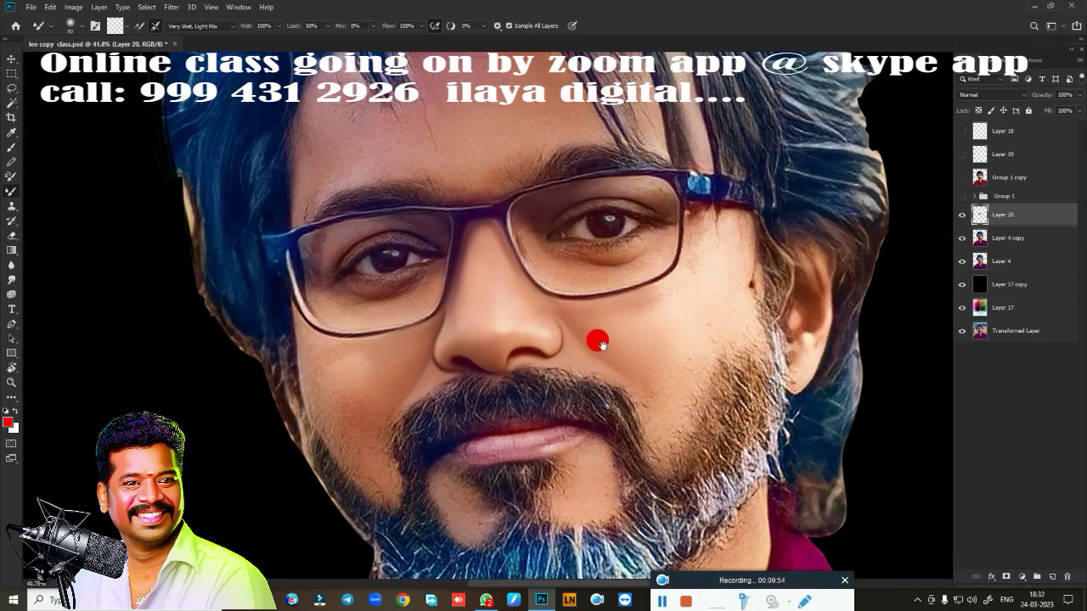
pyautogui.scroll(-3, 598, 343)
pyautogui.scroll(1, 623, 344)
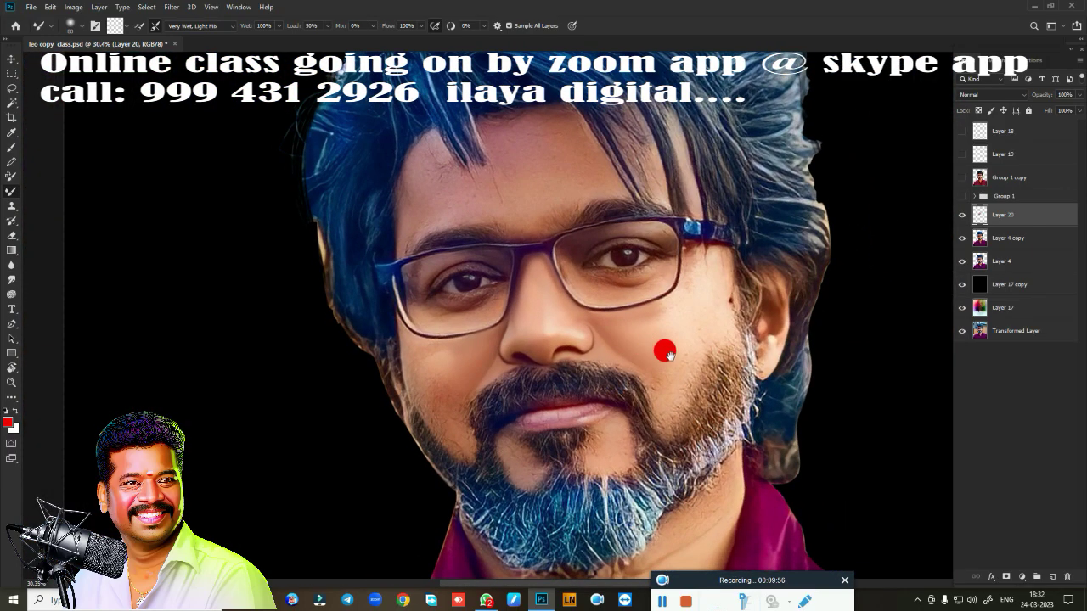
pyautogui.scroll(1, 660, 368)
pyautogui.scroll(-1, 643, 364)
pyautogui.scroll(2, 682, 371)
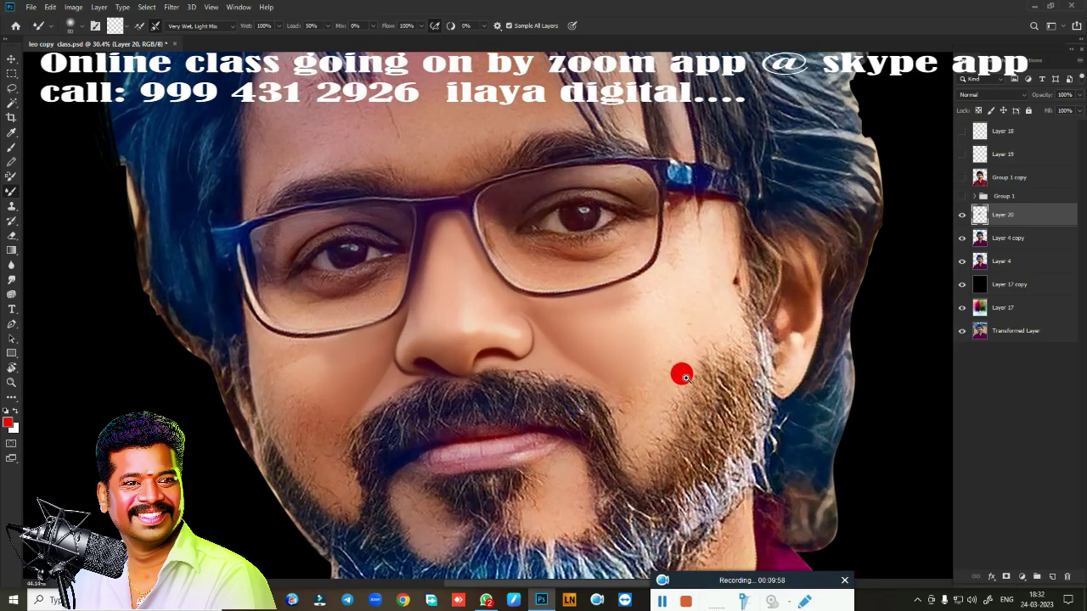
pyautogui.scroll(1, 574, 225)
pyautogui.scroll(2, 574, 224)
pyautogui.scroll(3, 651, 286)
# Zoom into the forehead and smooth it along the hairline with a 125–200 px Mixer Brush.
pyautogui.moveTo(548, 303)
pyautogui.mouseDown()
pyautogui.moveTo(631, 347)
pyautogui.moveTo(615, 345)
pyautogui.mouseUp()
pyautogui.press('e')
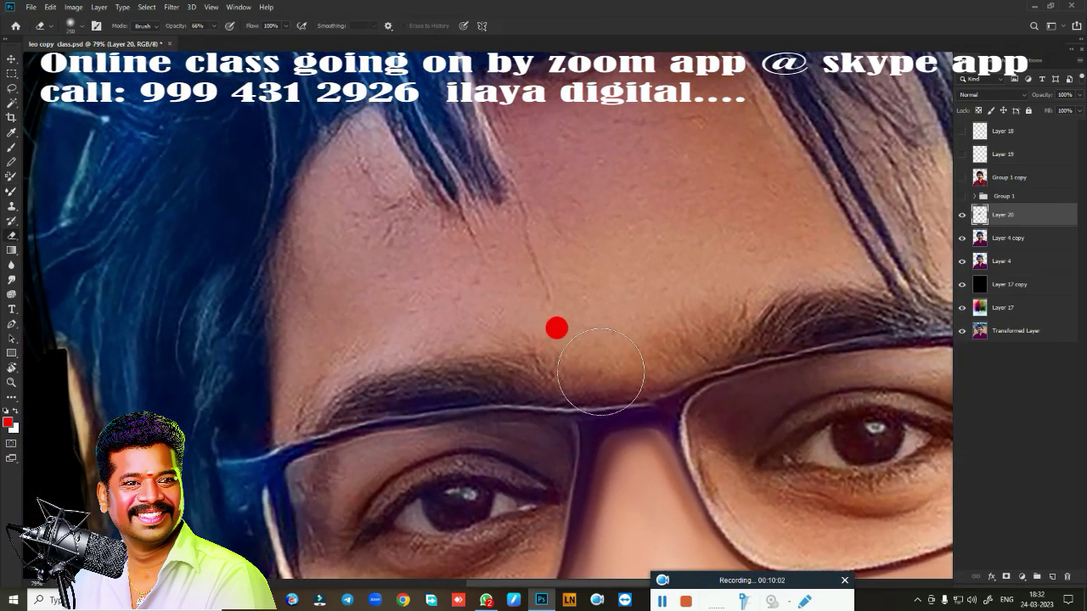
pyautogui.press('b')
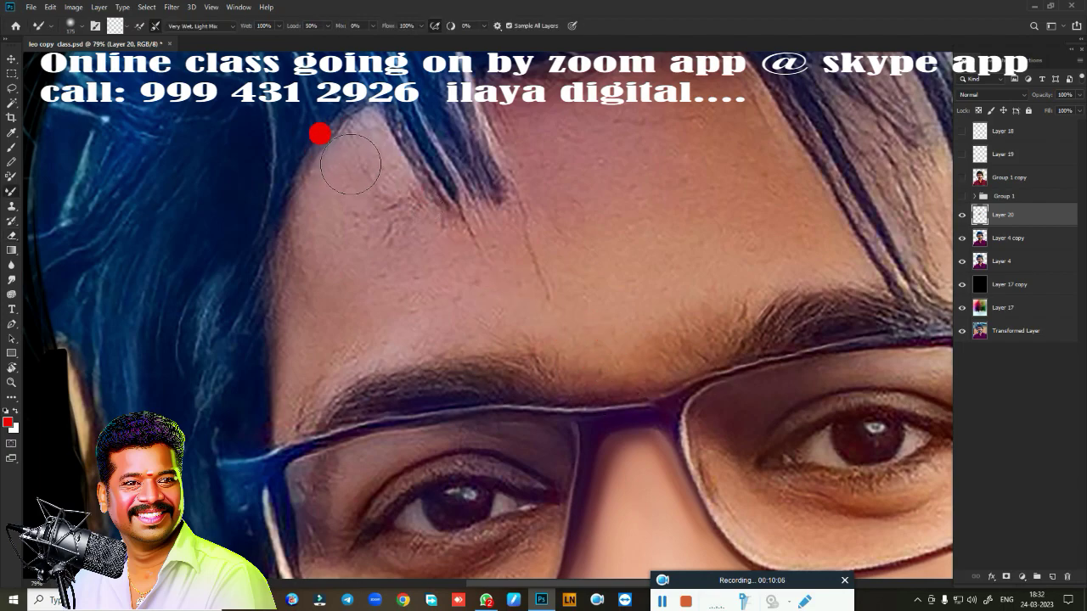
pyautogui.press(']')
pyautogui.moveTo(374, 170)
pyautogui.mouseDown()
pyautogui.moveTo(344, 235)
pyautogui.moveTo(404, 236)
pyautogui.moveTo(521, 344)
pyautogui.moveTo(393, 339)
pyautogui.moveTo(443, 304)
pyautogui.moveTo(429, 281)
pyautogui.moveTo(304, 214)
pyautogui.moveTo(279, 382)
pyautogui.moveTo(344, 296)
pyautogui.moveTo(335, 367)
pyautogui.moveTo(314, 378)
pyautogui.moveTo(304, 404)
pyautogui.moveTo(352, 279)
pyautogui.moveTo(359, 291)
pyautogui.moveTo(451, 287)
pyautogui.moveTo(473, 263)
pyautogui.moveTo(599, 274)
pyautogui.moveTo(590, 321)
pyautogui.moveTo(687, 300)
pyautogui.moveTo(585, 322)
pyautogui.moveTo(747, 248)
pyautogui.moveTo(713, 119)
pyautogui.moveTo(804, 231)
pyautogui.moveTo(704, 292)
pyautogui.moveTo(586, 220)
pyautogui.moveTo(570, 169)
pyautogui.moveTo(557, 233)
pyautogui.moveTo(568, 232)
pyautogui.moveTo(571, 136)
pyautogui.mouseUp()
pyautogui.press(']')
pyautogui.press('[')
pyautogui.press('[')
pyautogui.press('[')
pyautogui.press(']')
pyautogui.press(']')
pyautogui.press(']')
pyautogui.press(']')
pyautogui.press(']')
pyautogui.press('[')
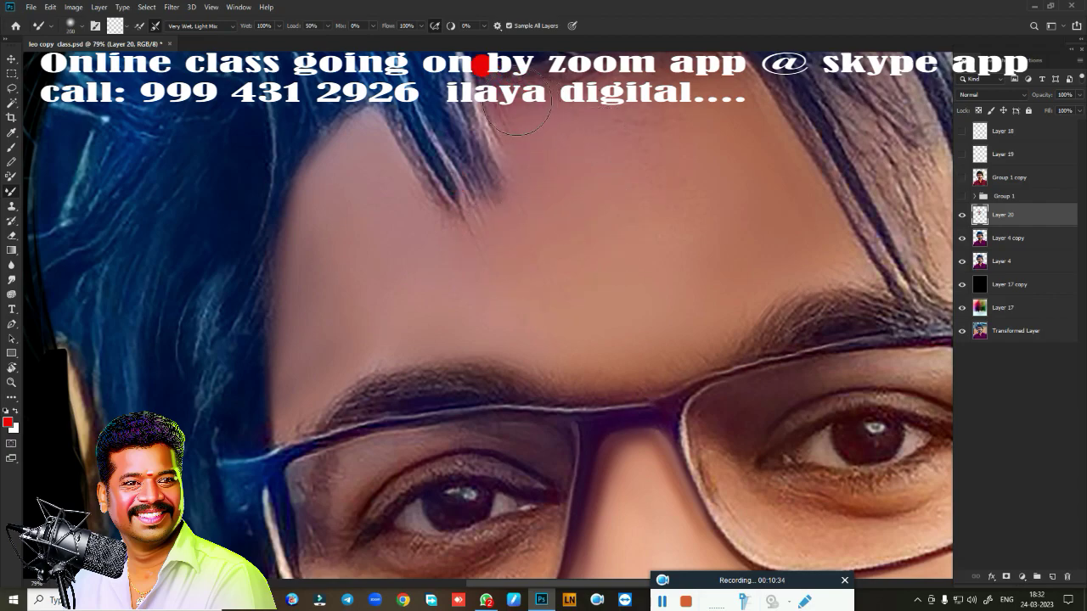
pyautogui.moveTo(515, 100); pyautogui.dragTo(604, 72)
pyautogui.moveTo(536, 107)
pyautogui.mouseDown()
pyautogui.moveTo(672, 175)
pyautogui.moveTo(687, 70)
pyautogui.moveTo(583, 85)
pyautogui.moveTo(725, 99)
pyautogui.moveTo(684, 72)
pyautogui.moveTo(627, 120)
pyautogui.moveTo(538, 130)
pyautogui.moveTo(562, 186)
pyautogui.moveTo(508, 233)
pyautogui.moveTo(388, 213)
pyautogui.moveTo(368, 260)
pyautogui.moveTo(382, 318)
pyautogui.moveTo(297, 315)
pyautogui.moveTo(348, 343)
pyautogui.moveTo(388, 334)
pyautogui.moveTo(353, 358)
pyautogui.moveTo(595, 341)
pyautogui.moveTo(593, 367)
pyautogui.moveTo(727, 308)
pyautogui.moveTo(568, 378)
pyautogui.moveTo(490, 348)
pyautogui.moveTo(664, 358)
pyautogui.mouseUp()
# Reframe the view on the eye and smooth the upper eyelid skin.
pyautogui.hotkey('ctrl', '0')
pyautogui.scroll(2, 538, 179)
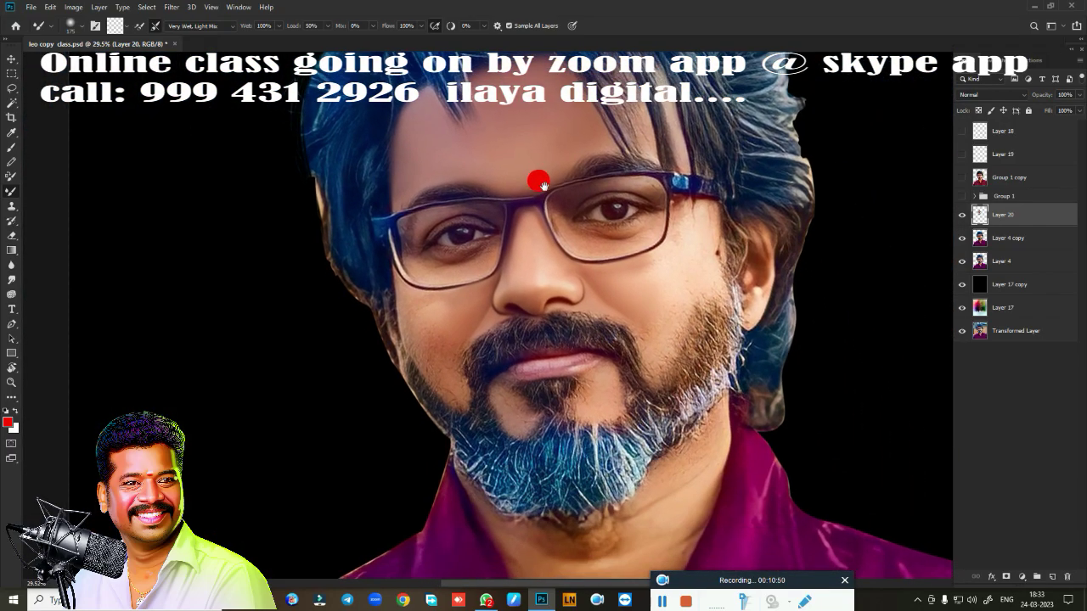
pyautogui.scroll(2, 679, 303)
pyautogui.scroll(1, 632, 332)
pyautogui.scroll(-2, 632, 332)
pyautogui.scroll(-3, 670, 243)
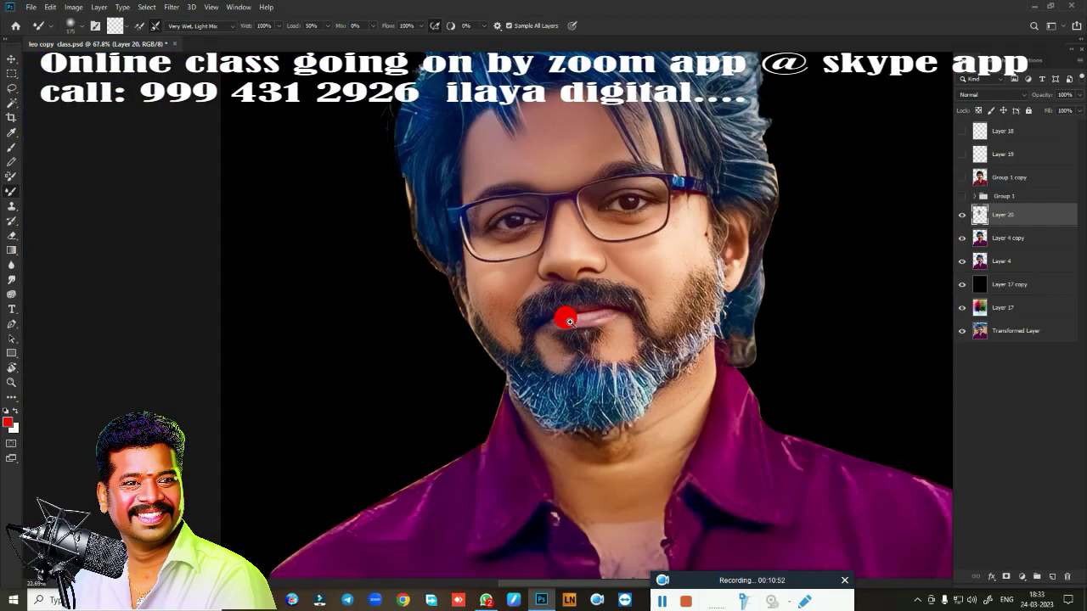
pyautogui.scroll(4, 563, 311)
pyautogui.scroll(2, 631, 340)
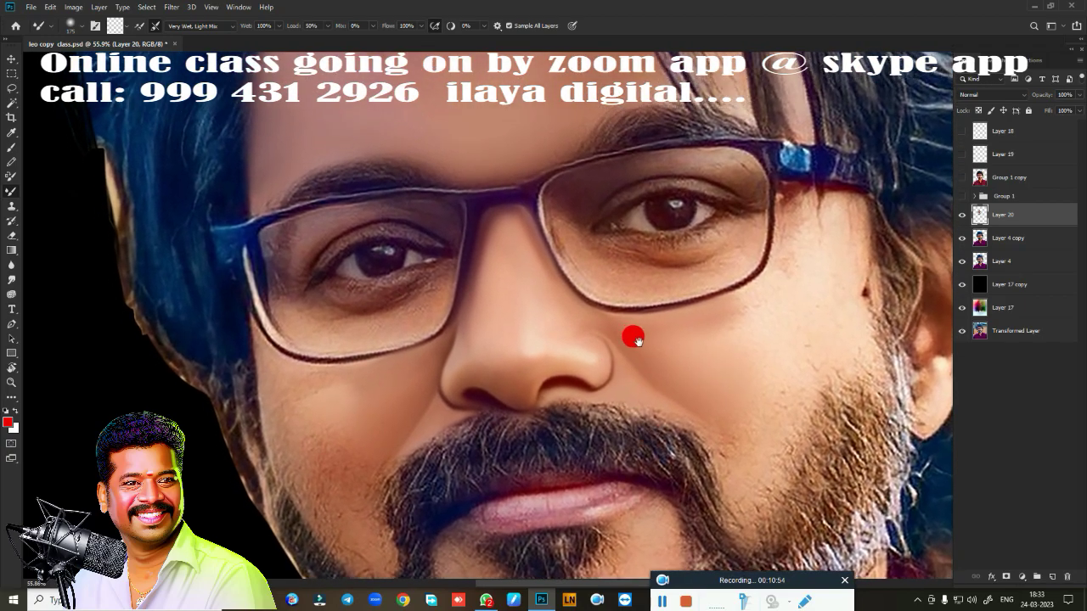
pyautogui.scroll(2, 607, 354)
pyautogui.scroll(2, 665, 337)
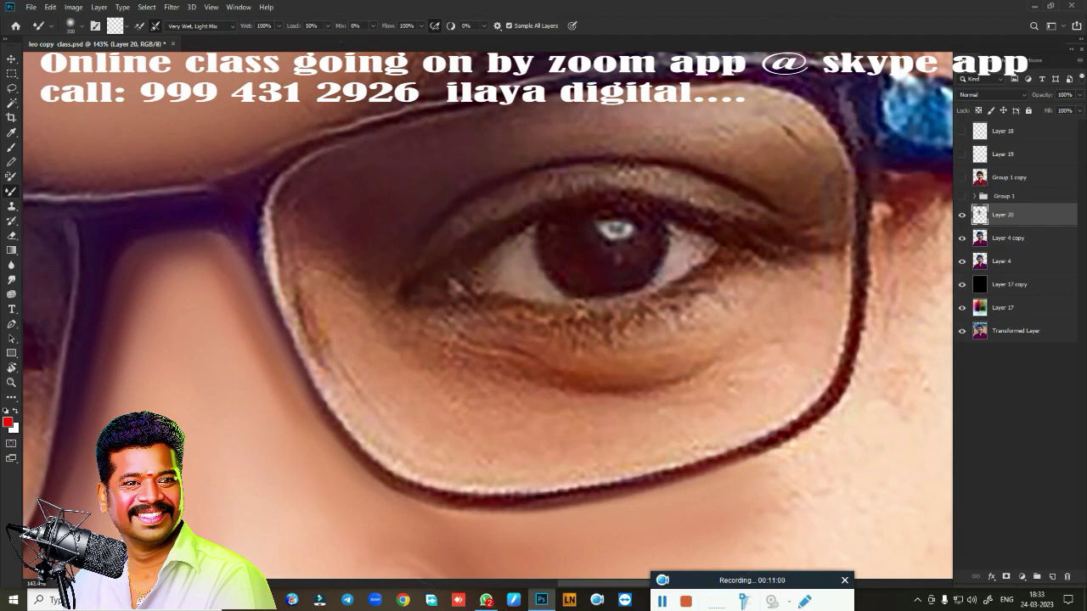
pyautogui.moveTo(496, 180); pyautogui.dragTo(472, 213)
pyautogui.moveTo(685, 170); pyautogui.dragTo(747, 189)
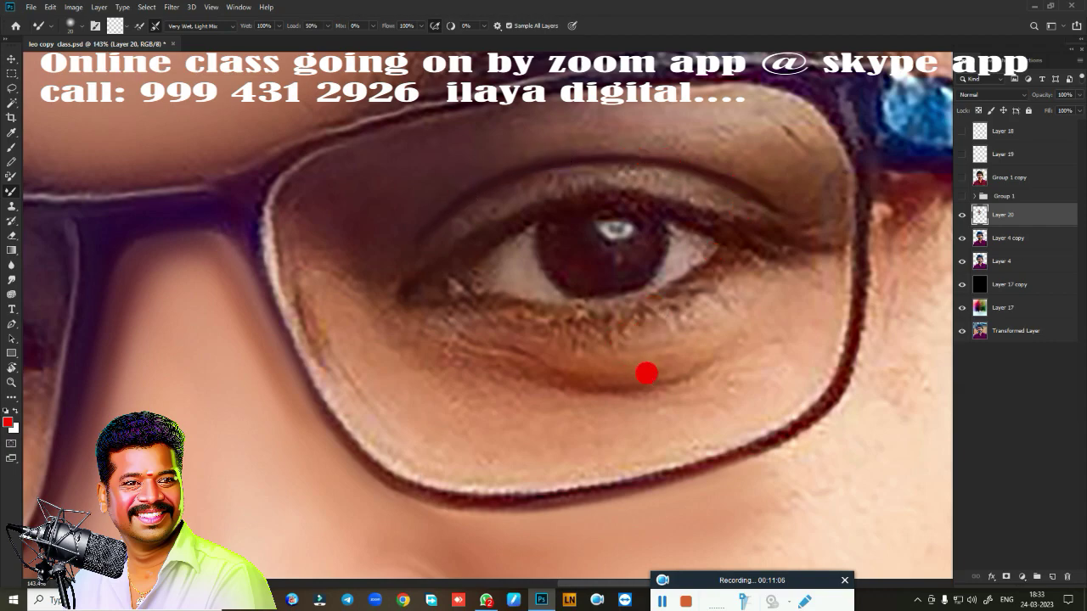
# Smooth the under-eye skin and bag down to the lower frame edge.
pyautogui.moveTo(654, 376); pyautogui.dragTo(654, 387)
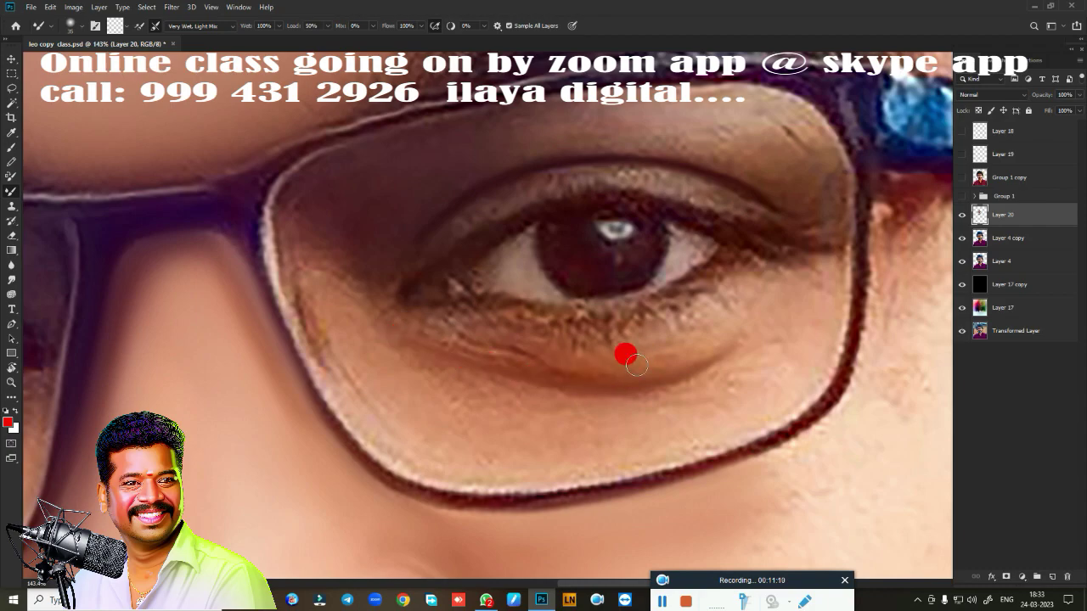
pyautogui.moveTo(630, 371)
pyautogui.mouseDown()
pyautogui.moveTo(619, 375)
pyautogui.moveTo(760, 321)
pyautogui.moveTo(709, 348)
pyautogui.moveTo(551, 373)
pyautogui.mouseUp()
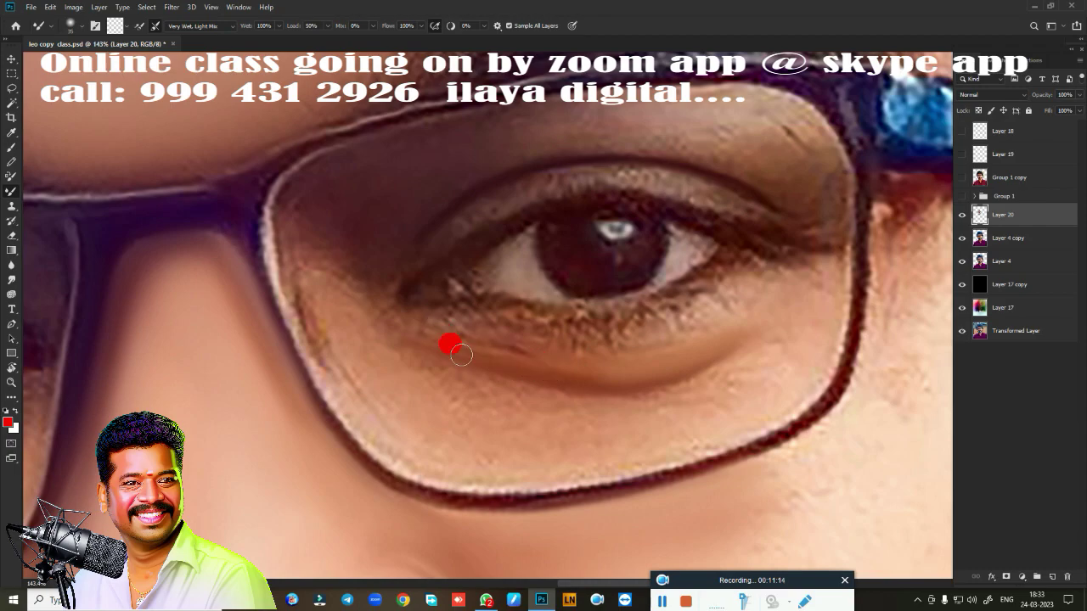
pyautogui.moveTo(689, 371); pyautogui.dragTo(610, 387)
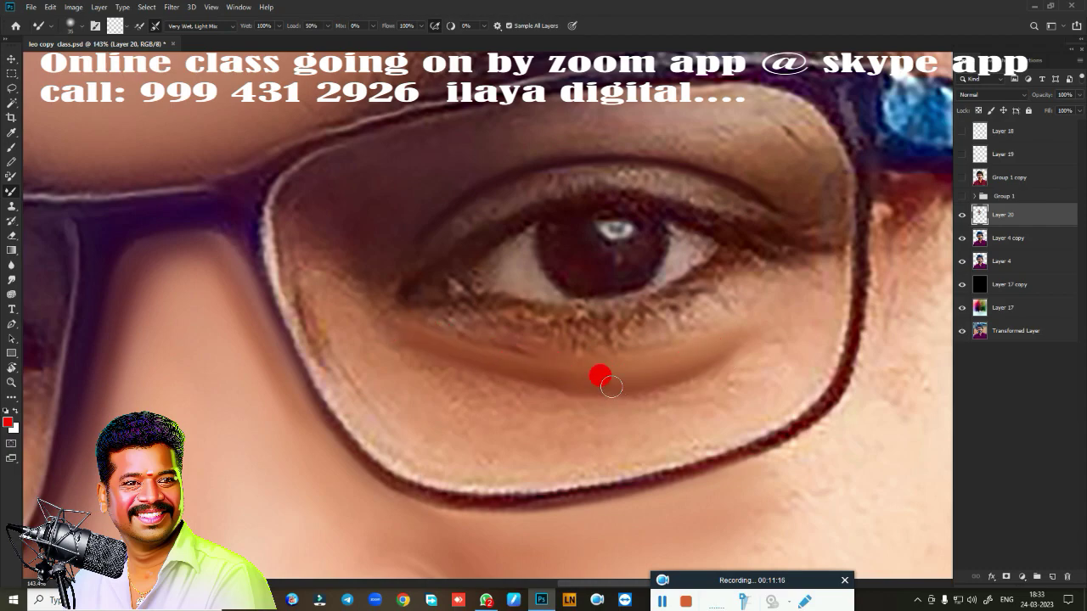
pyautogui.moveTo(746, 348); pyautogui.dragTo(748, 313)
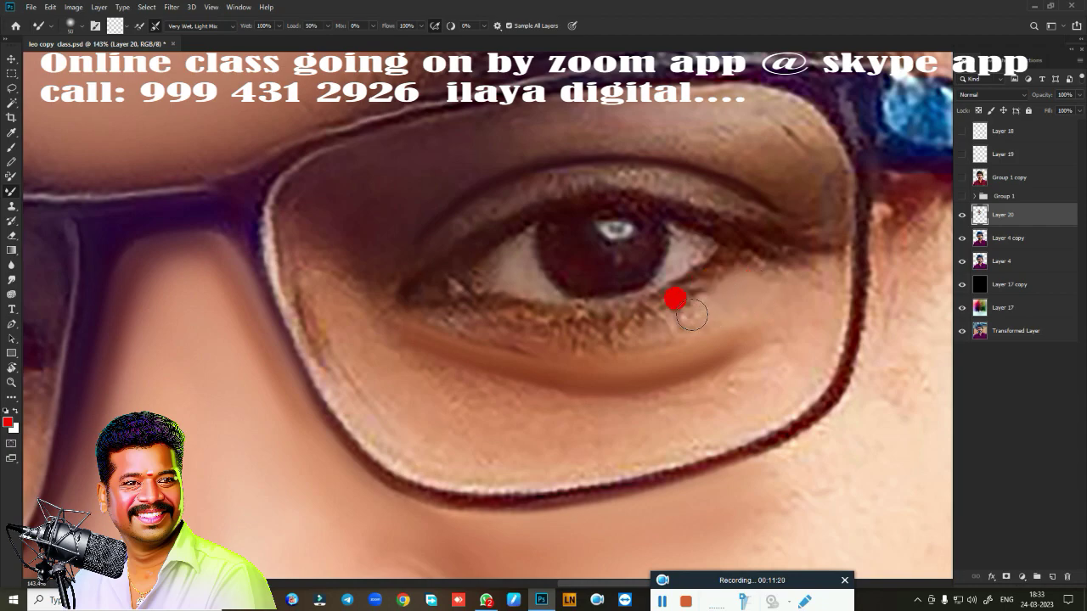
pyautogui.moveTo(692, 315)
pyautogui.mouseDown()
pyautogui.moveTo(677, 328)
pyautogui.moveTo(448, 336)
pyautogui.mouseUp()
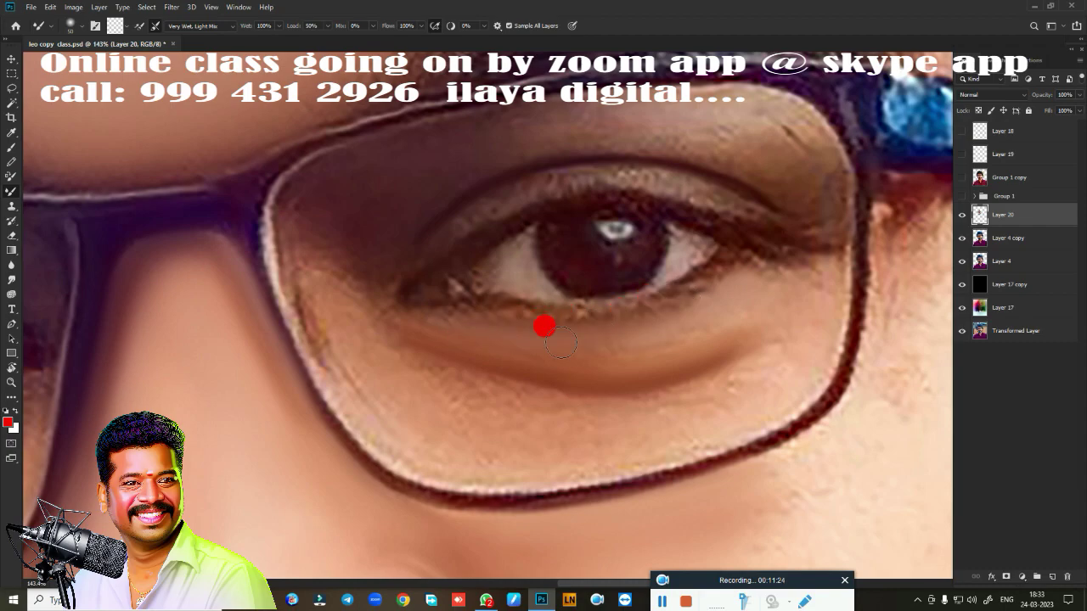
pyautogui.moveTo(561, 344)
pyautogui.mouseDown()
pyautogui.moveTo(569, 355)
pyautogui.moveTo(750, 311)
pyautogui.moveTo(566, 365)
pyautogui.mouseUp()
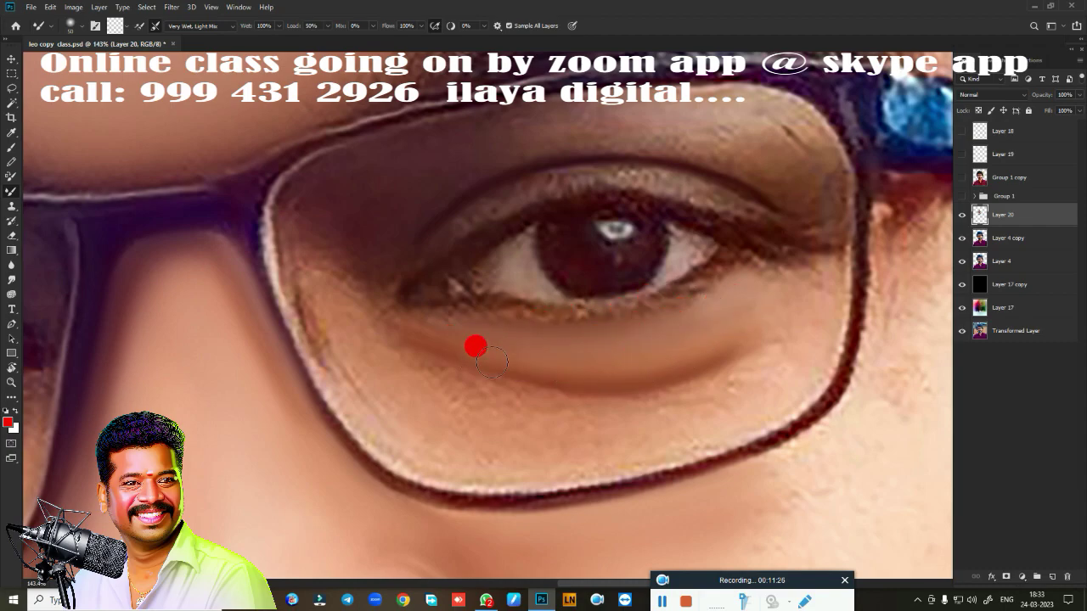
pyautogui.moveTo(492, 361); pyautogui.dragTo(744, 349)
pyautogui.moveTo(709, 392)
pyautogui.mouseDown()
pyautogui.moveTo(755, 368)
pyautogui.moveTo(730, 398)
pyautogui.moveTo(772, 396)
pyautogui.moveTo(720, 427)
pyautogui.moveTo(639, 409)
pyautogui.moveTo(733, 381)
pyautogui.moveTo(686, 371)
pyautogui.moveTo(575, 398)
pyautogui.moveTo(465, 379)
pyautogui.mouseUp()
pyautogui.moveTo(575, 405)
pyautogui.mouseDown()
pyautogui.moveTo(407, 365)
pyautogui.moveTo(704, 381)
pyautogui.moveTo(546, 419)
pyautogui.moveTo(391, 383)
pyautogui.moveTo(527, 439)
pyautogui.moveTo(543, 422)
pyautogui.moveTo(427, 394)
pyautogui.moveTo(649, 435)
pyautogui.moveTo(609, 451)
pyautogui.moveTo(726, 418)
pyautogui.moveTo(520, 459)
pyautogui.moveTo(731, 424)
pyautogui.moveTo(595, 460)
pyautogui.mouseUp()
pyautogui.moveTo(596, 459)
pyautogui.mouseDown()
pyautogui.moveTo(691, 444)
pyautogui.moveTo(473, 461)
pyautogui.mouseUp()
pyautogui.moveTo(473, 462)
pyautogui.mouseDown()
pyautogui.moveTo(327, 412)
pyautogui.moveTo(439, 463)
pyautogui.moveTo(556, 472)
pyautogui.mouseUp()
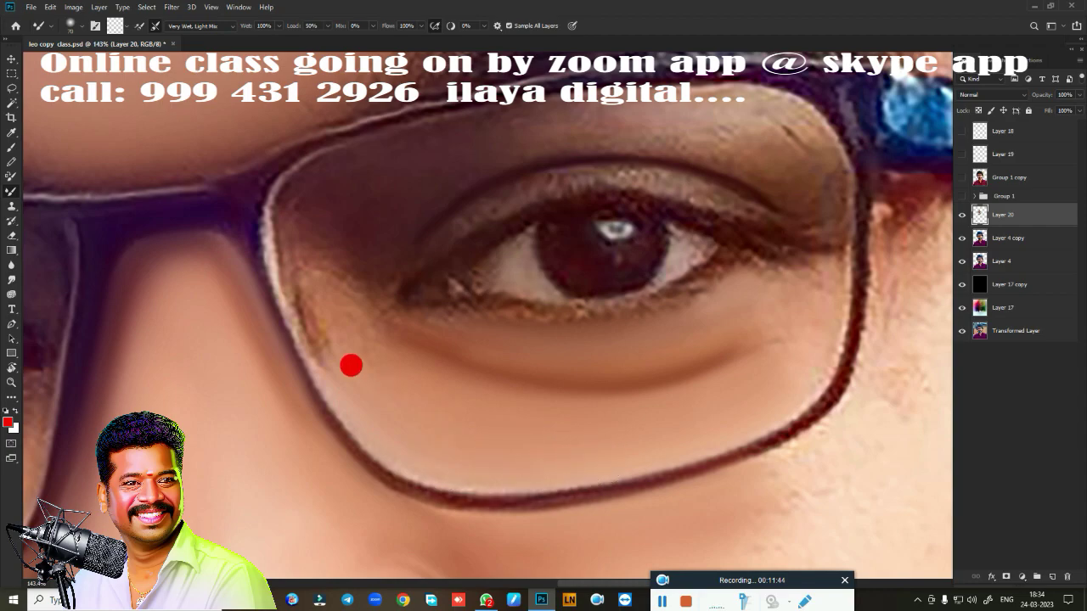
# Soften the whitish inner rim along the left and upper glasses frame.
pyautogui.moveTo(281, 264)
pyautogui.mouseDown()
pyautogui.moveTo(310, 361)
pyautogui.moveTo(279, 185)
pyautogui.moveTo(294, 156)
pyautogui.moveTo(267, 175)
pyautogui.moveTo(288, 215)
pyautogui.mouseUp()
pyautogui.moveTo(333, 287); pyautogui.dragTo(336, 263)
pyautogui.moveTo(379, 366); pyautogui.dragTo(359, 320)
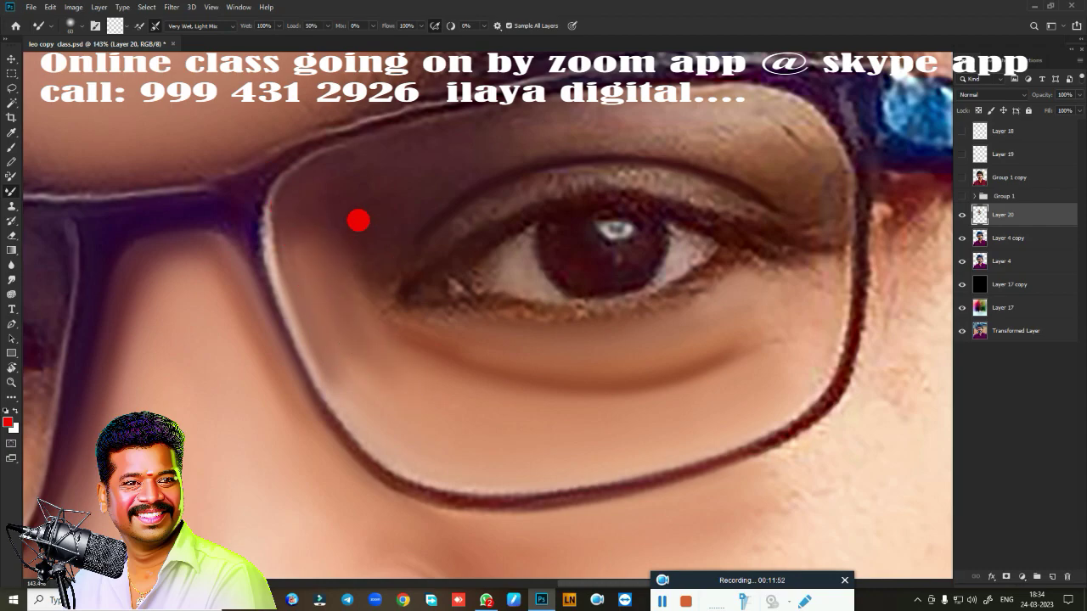
pyautogui.moveTo(359, 221)
pyautogui.mouseDown()
pyautogui.moveTo(365, 246)
pyautogui.moveTo(393, 156)
pyautogui.moveTo(413, 160)
pyautogui.moveTo(575, 118)
pyautogui.moveTo(566, 111)
pyautogui.moveTo(376, 175)
pyautogui.moveTo(654, 118)
pyautogui.moveTo(510, 143)
pyautogui.moveTo(354, 218)
pyautogui.mouseUp()
pyautogui.moveTo(573, 117)
pyautogui.mouseDown()
pyautogui.moveTo(699, 121)
pyautogui.moveTo(728, 150)
pyautogui.moveTo(753, 114)
pyautogui.moveTo(725, 80)
pyautogui.moveTo(739, 74)
pyautogui.moveTo(806, 147)
pyautogui.moveTo(803, 184)
pyautogui.moveTo(783, 175)
pyautogui.moveTo(791, 126)
pyautogui.moveTo(799, 248)
pyautogui.moveTo(746, 256)
pyautogui.moveTo(798, 272)
pyautogui.moveTo(747, 297)
pyautogui.moveTo(762, 263)
pyautogui.moveTo(748, 276)
pyautogui.moveTo(565, 331)
pyautogui.moveTo(755, 330)
pyautogui.moveTo(762, 356)
pyautogui.moveTo(380, 320)
pyautogui.moveTo(459, 348)
pyautogui.mouseUp()
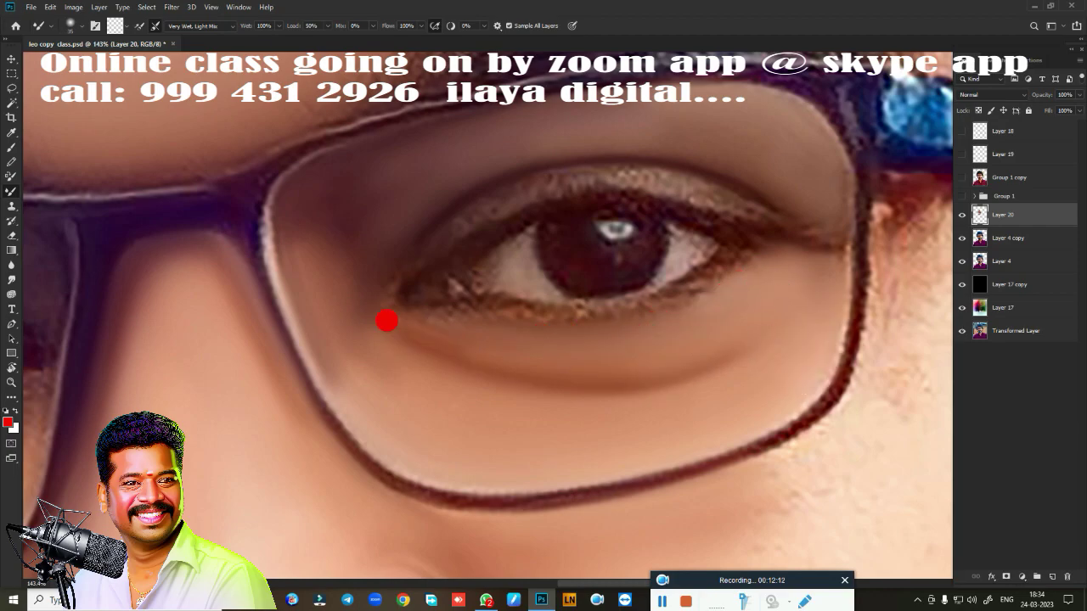
# Blend the under-eye area into the inner corner and smooth the upper eyelid.
pyautogui.moveTo(635, 392); pyautogui.dragTo(441, 288)
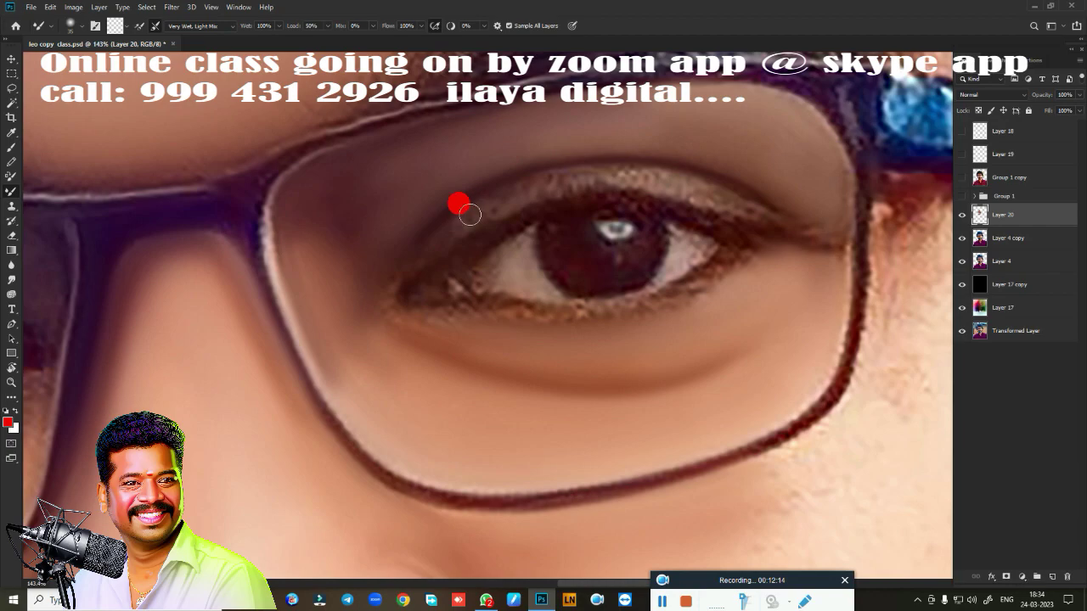
pyautogui.moveTo(493, 206)
pyautogui.mouseDown()
pyautogui.moveTo(555, 180)
pyautogui.moveTo(639, 179)
pyautogui.mouseUp()
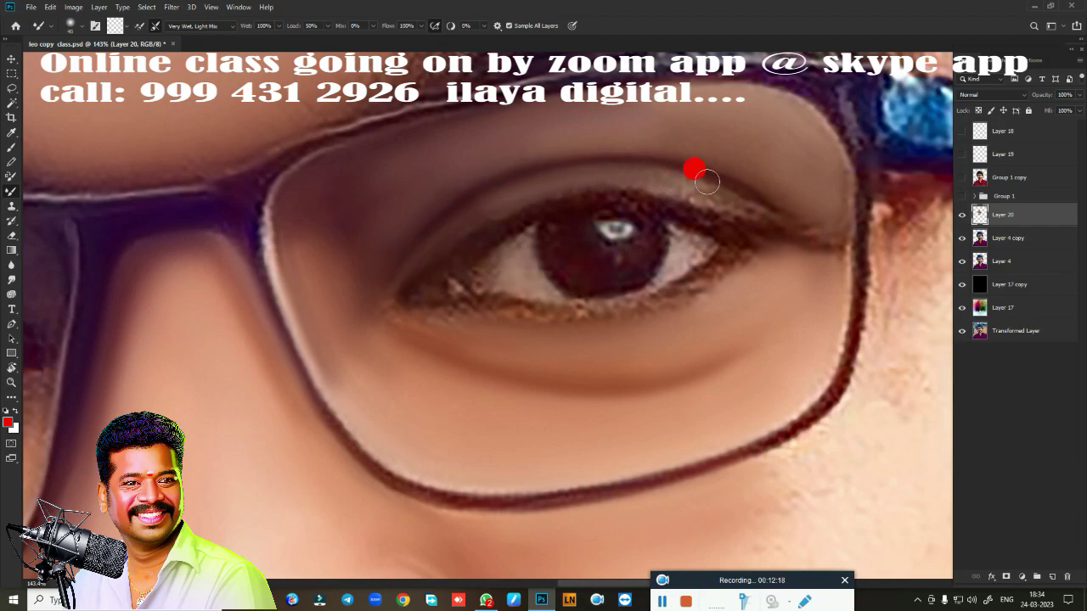
pyautogui.moveTo(762, 207); pyautogui.dragTo(792, 230)
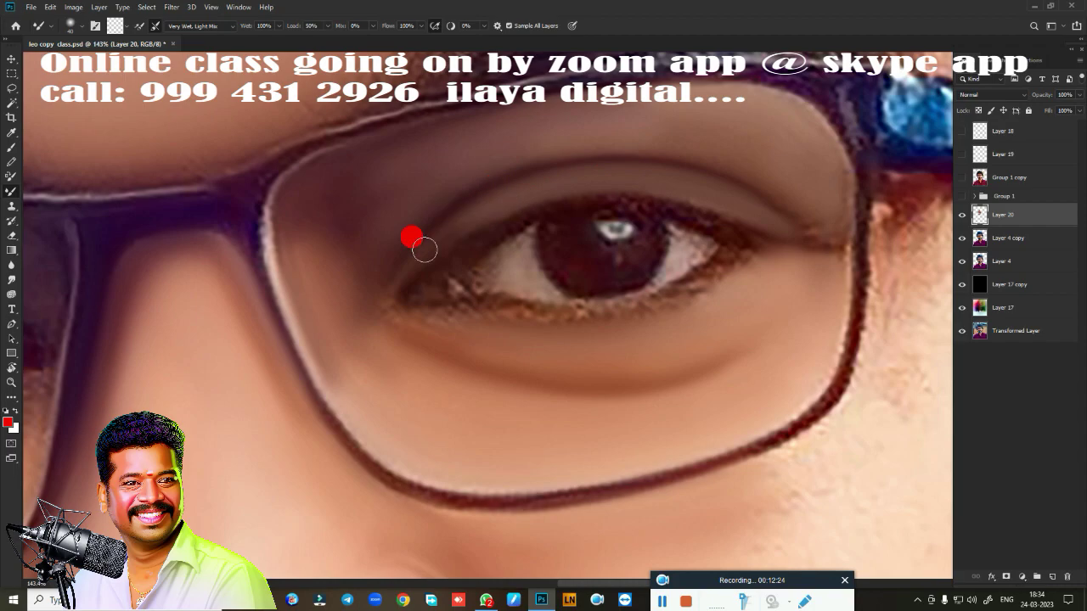
pyautogui.moveTo(424, 249)
pyautogui.mouseDown()
pyautogui.moveTo(389, 277)
pyautogui.moveTo(380, 308)
pyautogui.mouseUp()
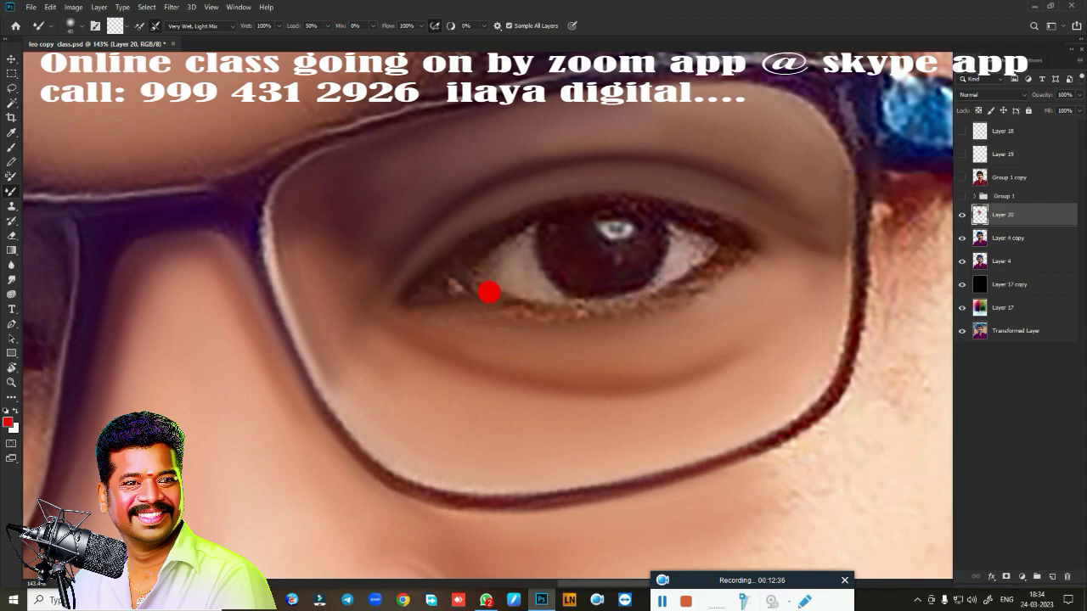
# Smooth the lower lash line from the inner to the outer eye corner.
pyautogui.moveTo(551, 302)
pyautogui.mouseDown()
pyautogui.moveTo(718, 240)
pyautogui.moveTo(679, 274)
pyautogui.moveTo(536, 304)
pyautogui.mouseUp()
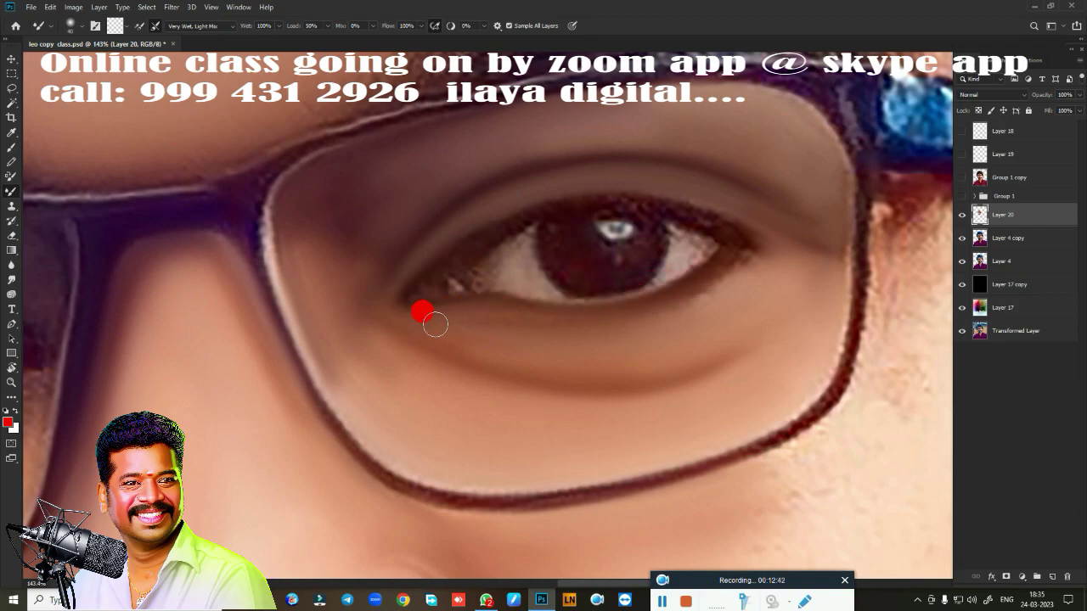
pyautogui.moveTo(626, 296)
pyautogui.mouseDown()
pyautogui.moveTo(721, 247)
pyautogui.moveTo(698, 264)
pyautogui.mouseUp()
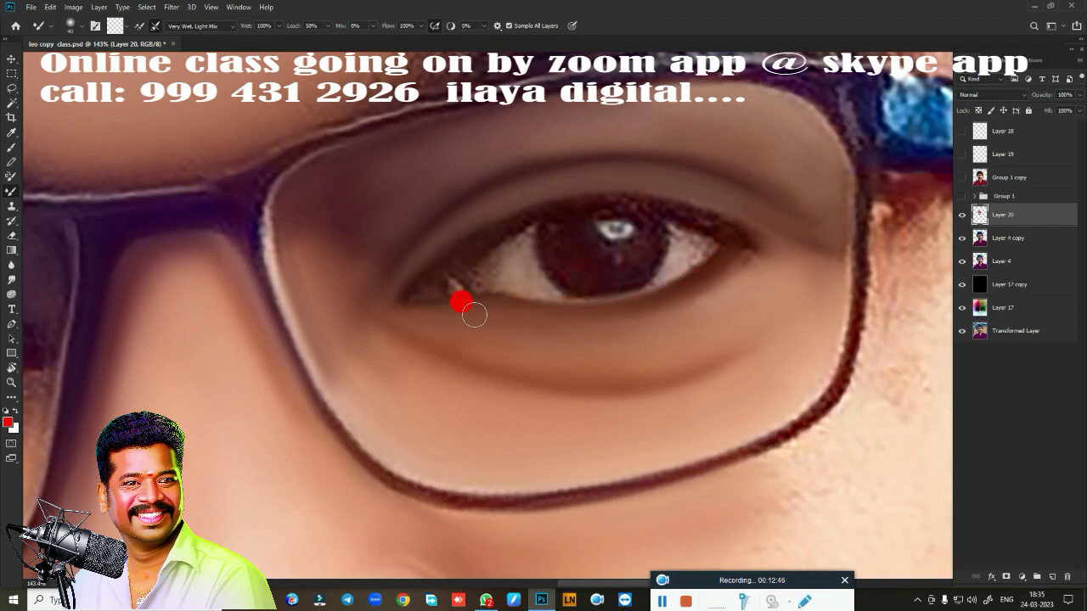
pyautogui.moveTo(474, 314)
pyautogui.mouseDown()
pyautogui.moveTo(385, 312)
pyautogui.moveTo(604, 366)
pyautogui.moveTo(477, 326)
pyautogui.mouseUp()
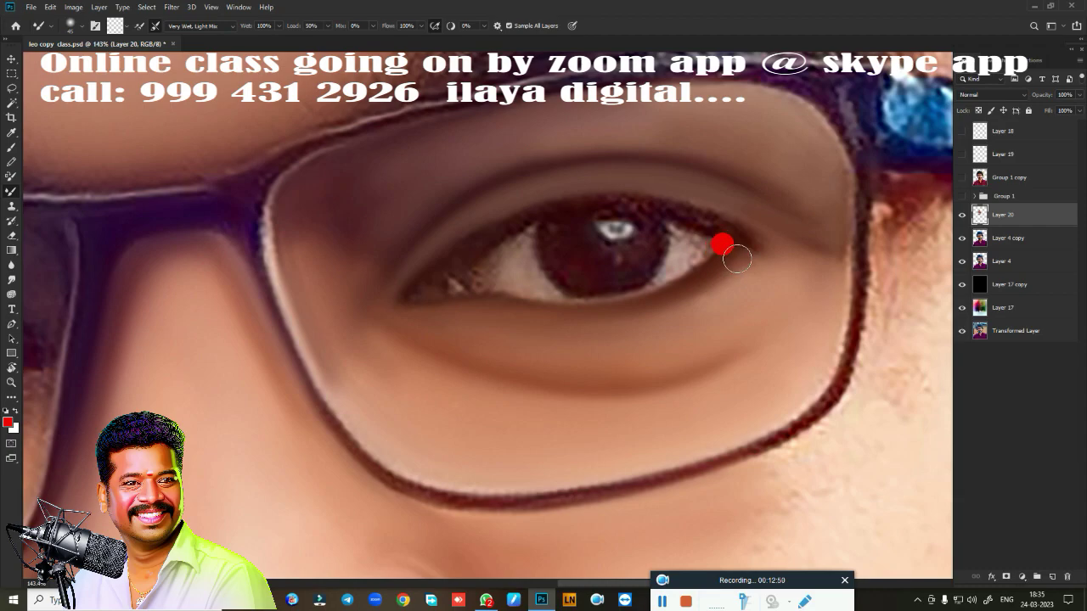
pyautogui.moveTo(719, 248)
pyautogui.mouseDown()
pyautogui.moveTo(638, 302)
pyautogui.moveTo(721, 230)
pyautogui.moveTo(650, 199)
pyautogui.moveTo(726, 230)
pyautogui.moveTo(650, 209)
pyautogui.moveTo(716, 226)
pyautogui.moveTo(651, 213)
pyautogui.moveTo(496, 237)
pyautogui.moveTo(414, 296)
pyautogui.moveTo(544, 296)
pyautogui.moveTo(693, 263)
pyautogui.moveTo(680, 254)
pyautogui.moveTo(651, 284)
pyautogui.moveTo(441, 293)
pyautogui.moveTo(537, 304)
pyautogui.moveTo(451, 310)
pyautogui.moveTo(494, 253)
pyautogui.moveTo(519, 240)
pyautogui.moveTo(510, 243)
pyautogui.moveTo(544, 281)
pyautogui.moveTo(486, 267)
pyautogui.moveTo(517, 265)
pyautogui.moveTo(514, 239)
pyautogui.mouseUp()
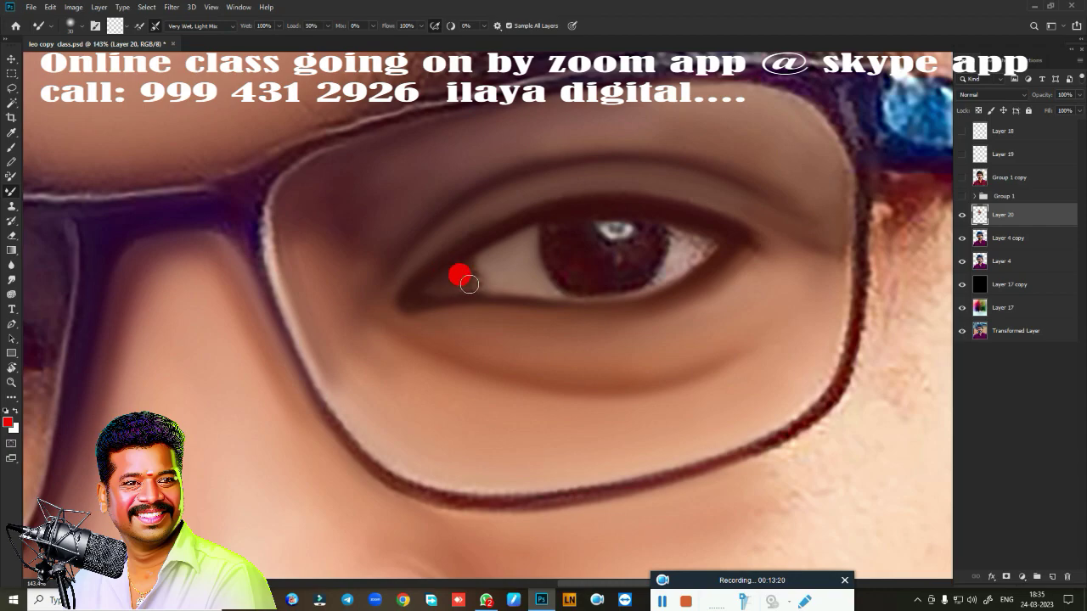
# Reshape the dark inner eye corner and smooth the eye white at the outer corner.
pyautogui.moveTo(469, 285)
pyautogui.mouseDown()
pyautogui.moveTo(429, 292)
pyautogui.moveTo(660, 235)
pyautogui.mouseUp()
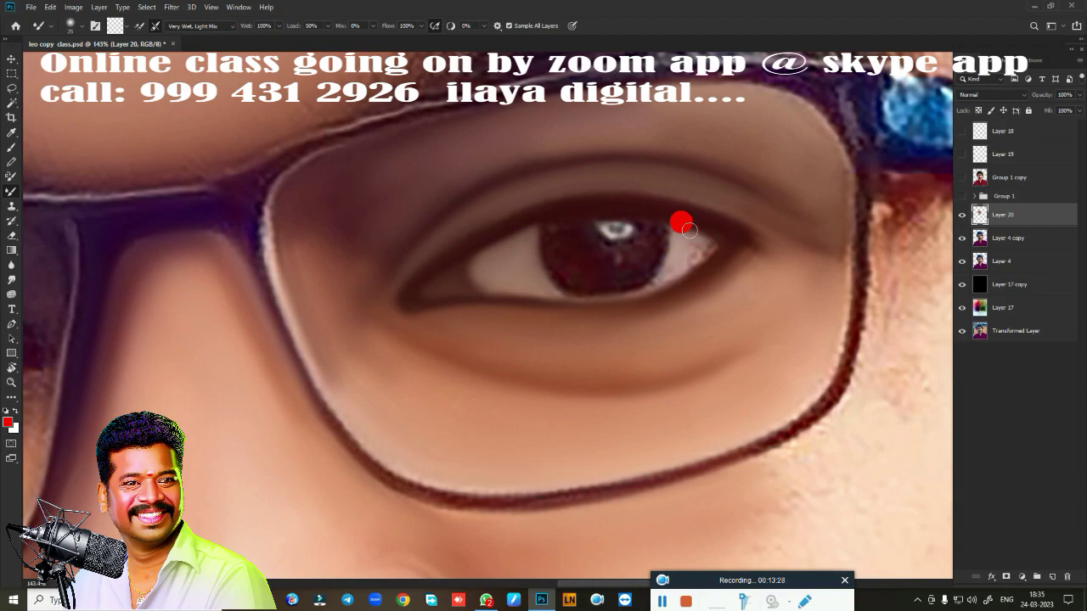
pyautogui.moveTo(689, 230); pyautogui.dragTo(701, 241)
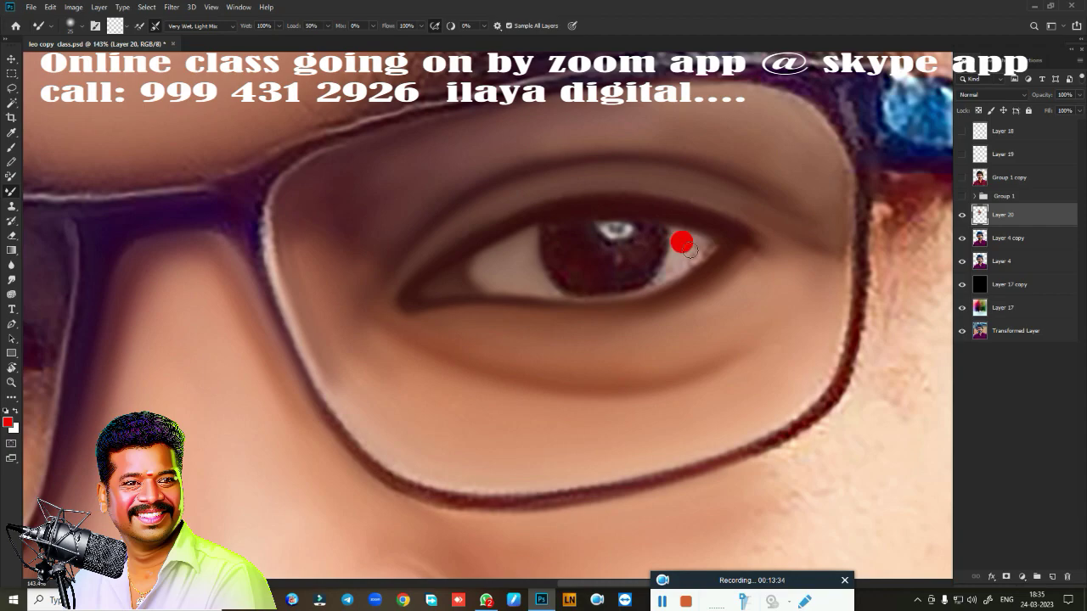
pyautogui.moveTo(542, 306)
pyautogui.mouseDown()
pyautogui.moveTo(715, 223)
pyautogui.moveTo(677, 241)
pyautogui.mouseUp()
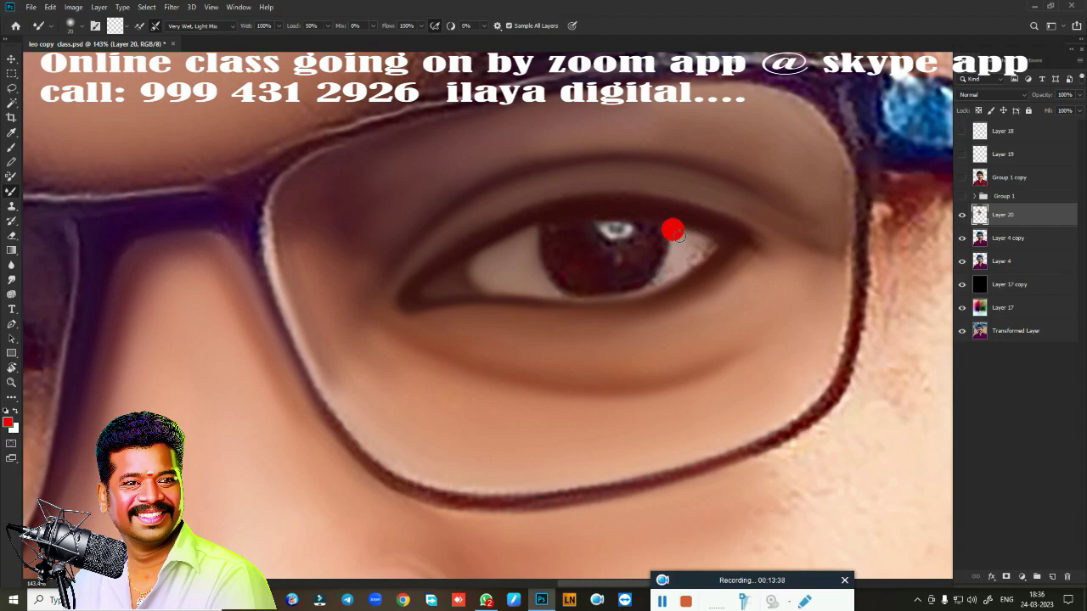
pyautogui.moveTo(680, 235)
pyautogui.mouseDown()
pyautogui.moveTo(713, 242)
pyautogui.moveTo(631, 283)
pyautogui.moveTo(683, 258)
pyautogui.moveTo(679, 238)
pyautogui.moveTo(701, 233)
pyautogui.moveTo(644, 268)
pyautogui.moveTo(636, 242)
pyautogui.moveTo(650, 227)
pyautogui.moveTo(616, 272)
pyautogui.moveTo(537, 220)
pyautogui.moveTo(555, 265)
pyautogui.moveTo(612, 278)
pyautogui.moveTo(646, 273)
pyautogui.moveTo(659, 246)
pyautogui.moveTo(596, 272)
pyautogui.moveTo(585, 242)
pyautogui.moveTo(640, 241)
pyautogui.moveTo(574, 253)
pyautogui.moveTo(616, 250)
pyautogui.moveTo(599, 255)
pyautogui.mouseUp()
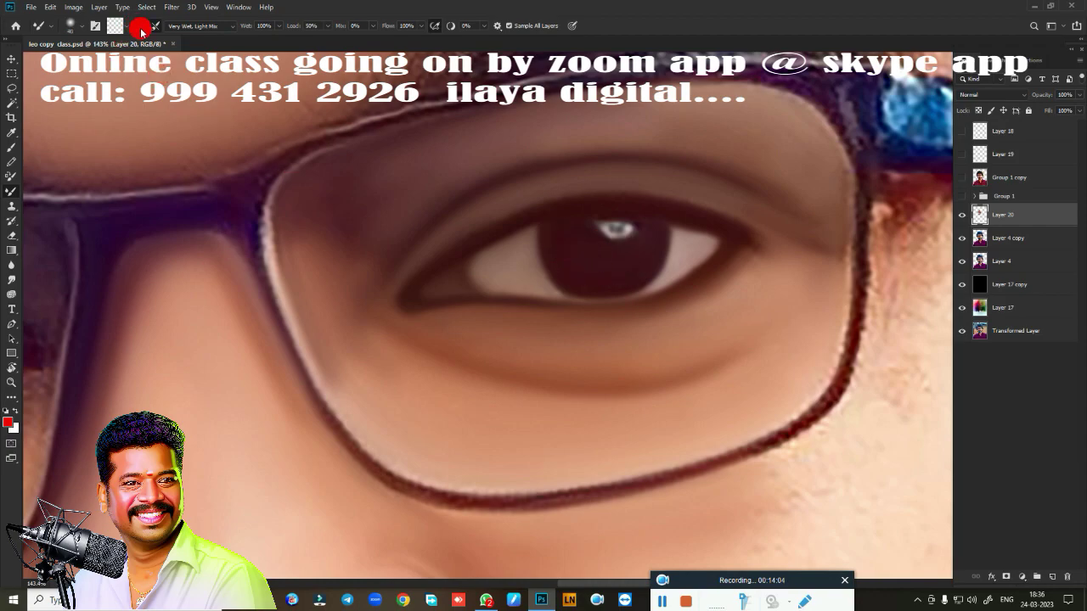
# Load black paint on the Mixer Brush and darken the top, left and right iris.
pyautogui.click(113, 24)
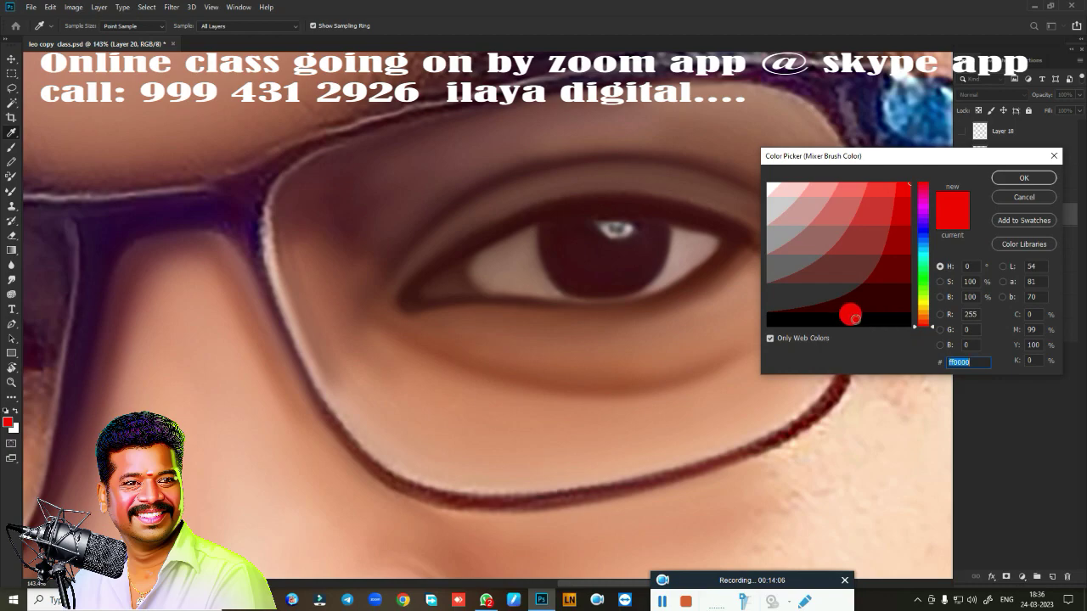
pyautogui.click(1024, 177)
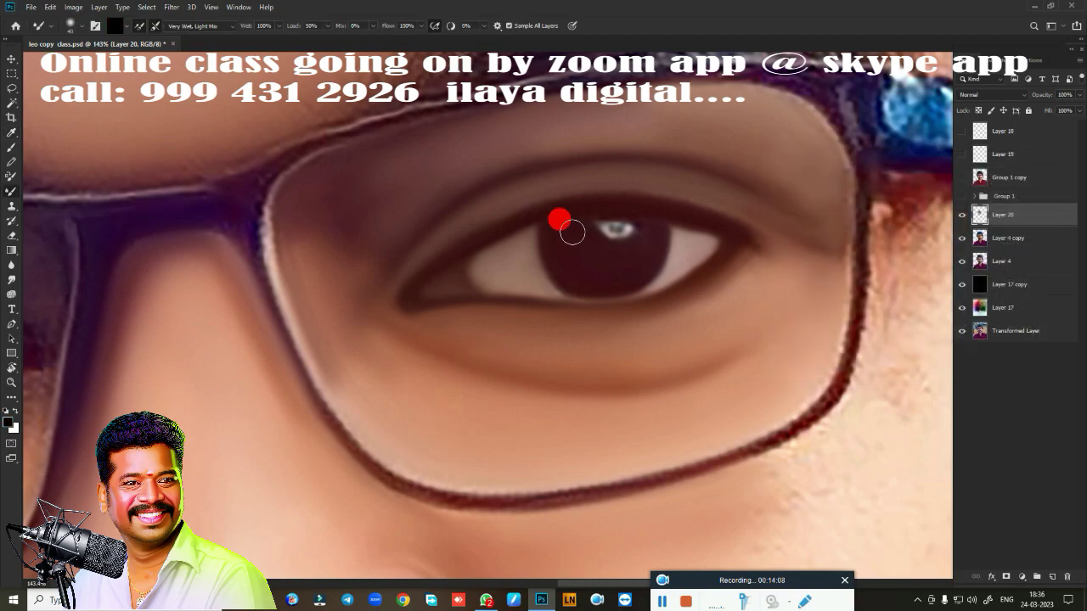
pyautogui.moveTo(571, 232); pyautogui.dragTo(588, 246)
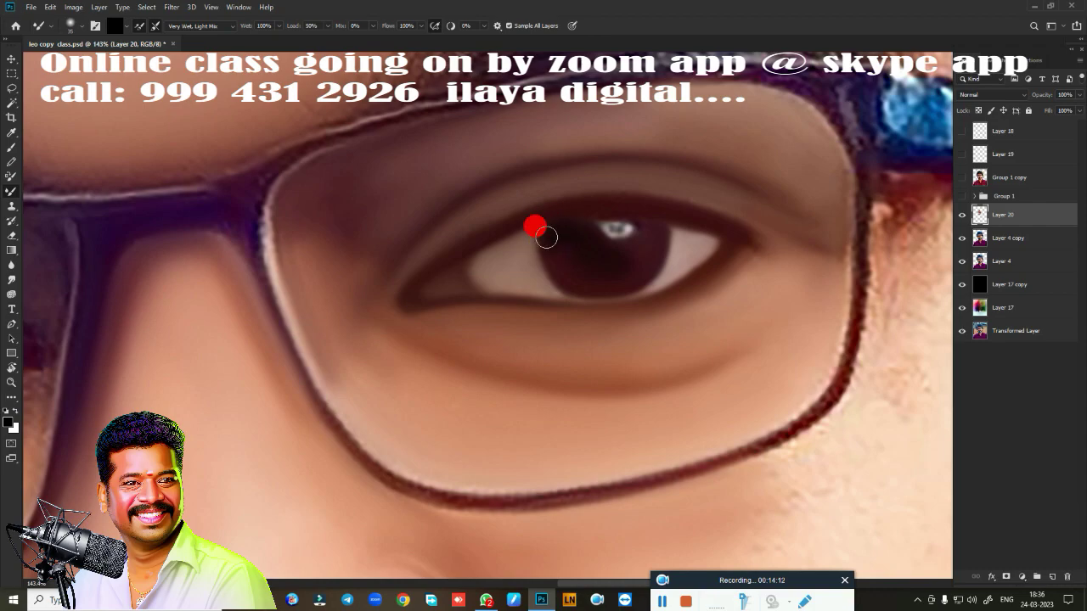
pyautogui.moveTo(550, 265)
pyautogui.mouseDown()
pyautogui.moveTo(590, 286)
pyautogui.moveTo(542, 232)
pyautogui.moveTo(569, 274)
pyautogui.moveTo(553, 255)
pyautogui.moveTo(570, 271)
pyautogui.moveTo(612, 278)
pyautogui.moveTo(579, 241)
pyautogui.moveTo(536, 230)
pyautogui.moveTo(551, 255)
pyautogui.moveTo(542, 252)
pyautogui.moveTo(567, 216)
pyautogui.moveTo(606, 238)
pyautogui.moveTo(623, 233)
pyautogui.mouseUp()
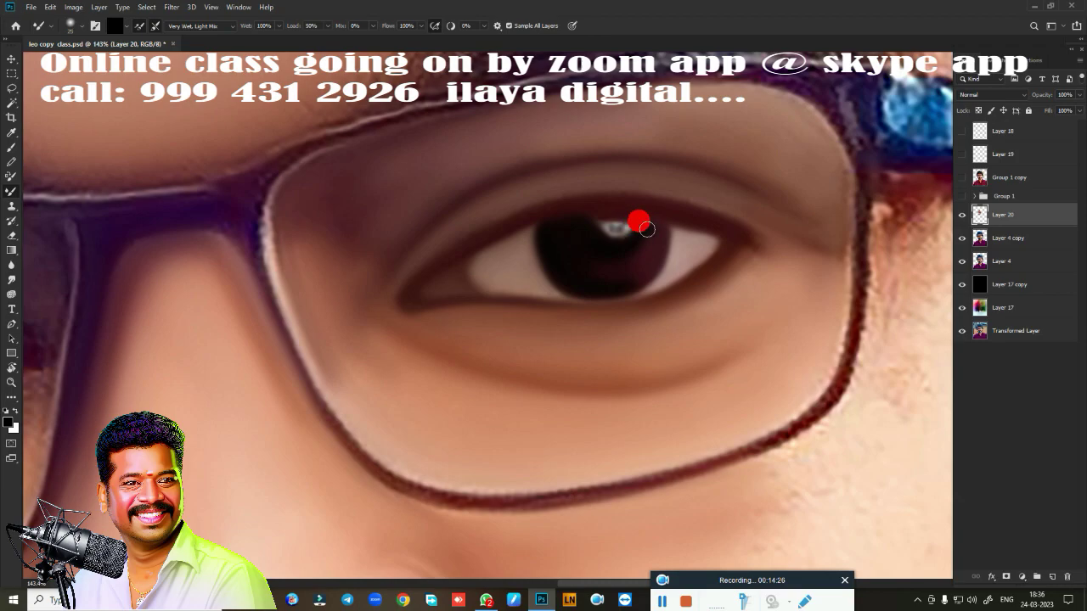
pyautogui.moveTo(653, 232)
pyautogui.mouseDown()
pyautogui.moveTo(617, 283)
pyautogui.moveTo(587, 271)
pyautogui.moveTo(592, 243)
pyautogui.moveTo(624, 252)
pyautogui.moveTo(633, 217)
pyautogui.moveTo(666, 224)
pyautogui.moveTo(581, 219)
pyautogui.moveTo(654, 222)
pyautogui.moveTo(594, 229)
pyautogui.moveTo(562, 217)
pyautogui.mouseUp()
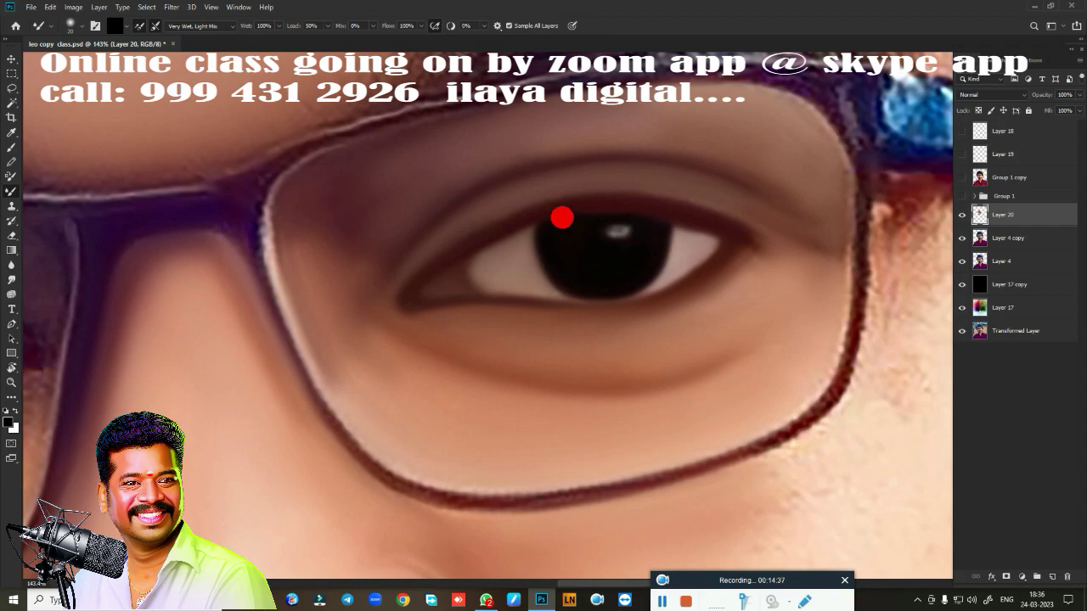
# Clean the brush and blend the iris and lower eyelid into smooth paint.
pyautogui.click(135, 24)
pyautogui.moveTo(641, 261); pyautogui.dragTo(624, 239)
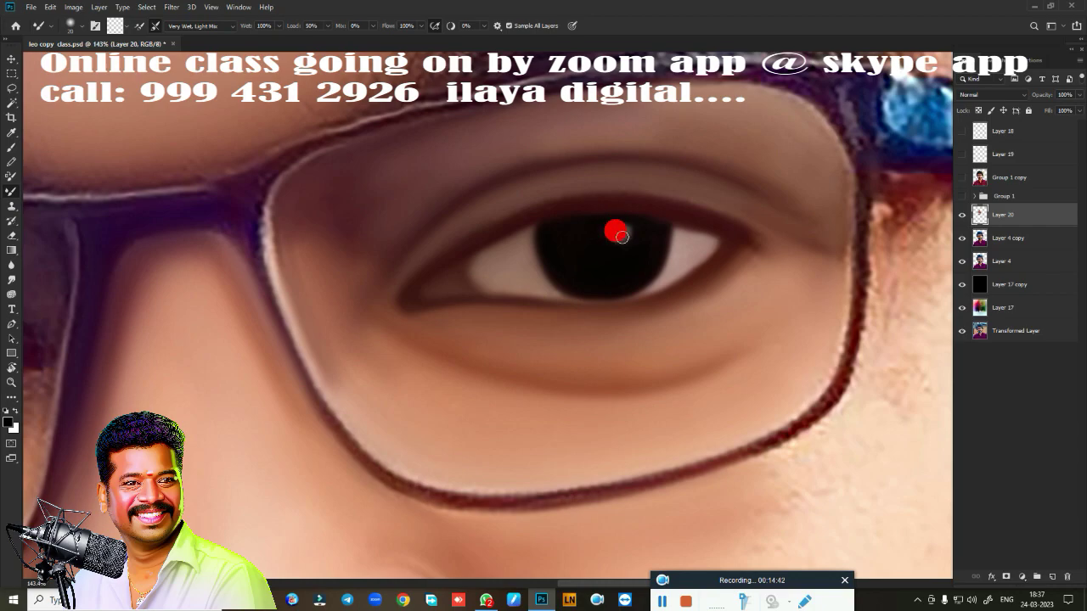
pyautogui.moveTo(699, 264); pyautogui.dragTo(748, 271)
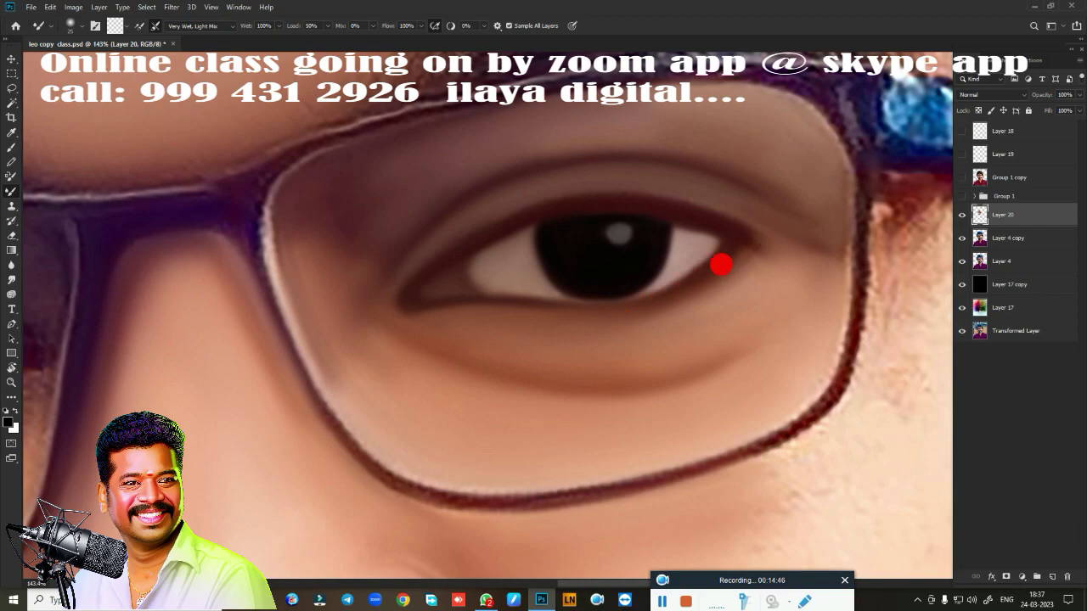
pyautogui.moveTo(675, 288)
pyautogui.mouseDown()
pyautogui.moveTo(471, 308)
pyautogui.moveTo(769, 323)
pyautogui.moveTo(779, 313)
pyautogui.moveTo(610, 394)
pyautogui.moveTo(728, 397)
pyautogui.moveTo(362, 384)
pyautogui.moveTo(367, 348)
pyautogui.moveTo(583, 383)
pyautogui.moveTo(837, 320)
pyautogui.moveTo(862, 194)
pyautogui.moveTo(853, 364)
pyautogui.moveTo(782, 440)
pyautogui.moveTo(510, 527)
pyautogui.moveTo(485, 508)
pyautogui.moveTo(578, 497)
pyautogui.moveTo(845, 394)
pyautogui.moveTo(837, 298)
pyautogui.moveTo(812, 393)
pyautogui.moveTo(434, 459)
pyautogui.moveTo(247, 274)
pyautogui.moveTo(265, 283)
pyautogui.moveTo(342, 417)
pyautogui.moveTo(451, 495)
pyautogui.moveTo(536, 488)
pyautogui.moveTo(361, 427)
pyautogui.mouseUp()
# Reframe the face and pick a soft 60 px brush preset for the Smudge tool.
pyautogui.scroll(-2, 745, 400)
pyautogui.scroll(-5, 711, 412)
pyautogui.scroll(-3, 687, 309)
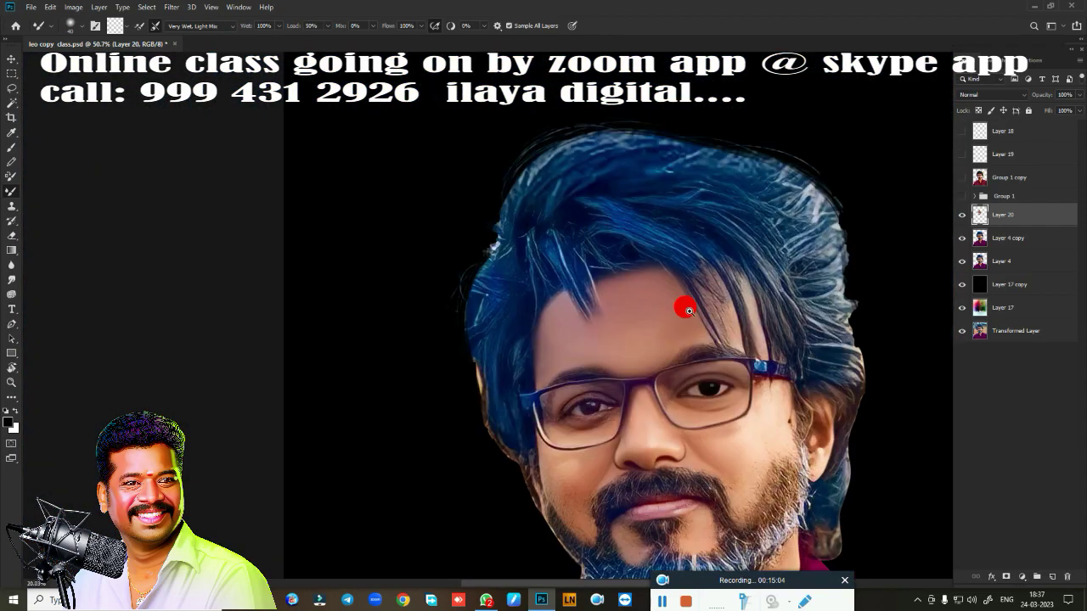
pyautogui.moveTo(687, 308)
pyautogui.mouseDown()
pyautogui.moveTo(711, 332)
pyautogui.moveTo(691, 360)
pyautogui.mouseUp()
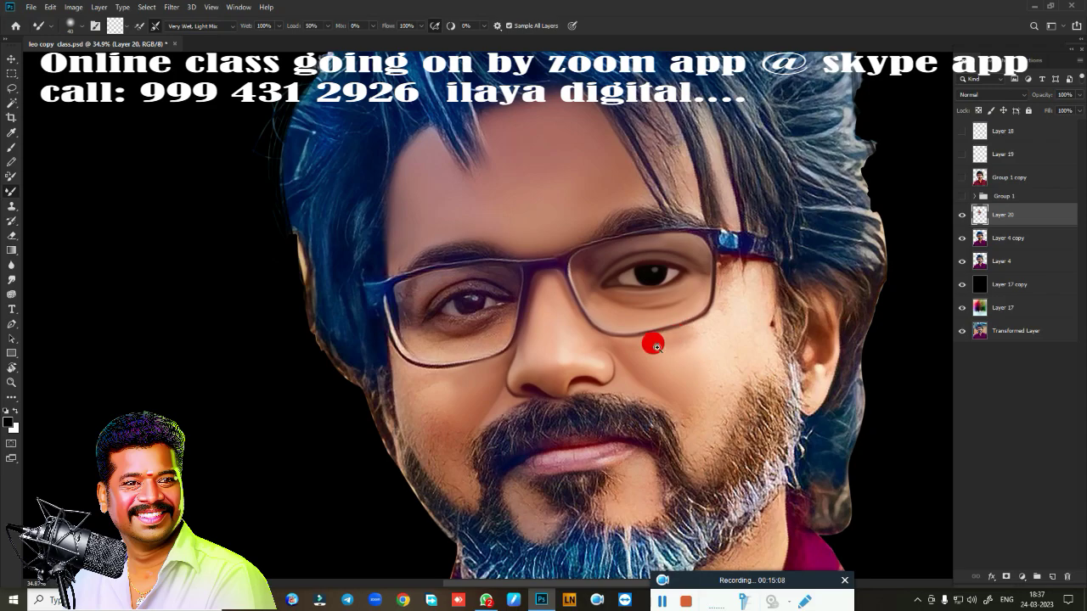
pyautogui.scroll(3, 650, 339)
pyautogui.scroll(-4, 643, 327)
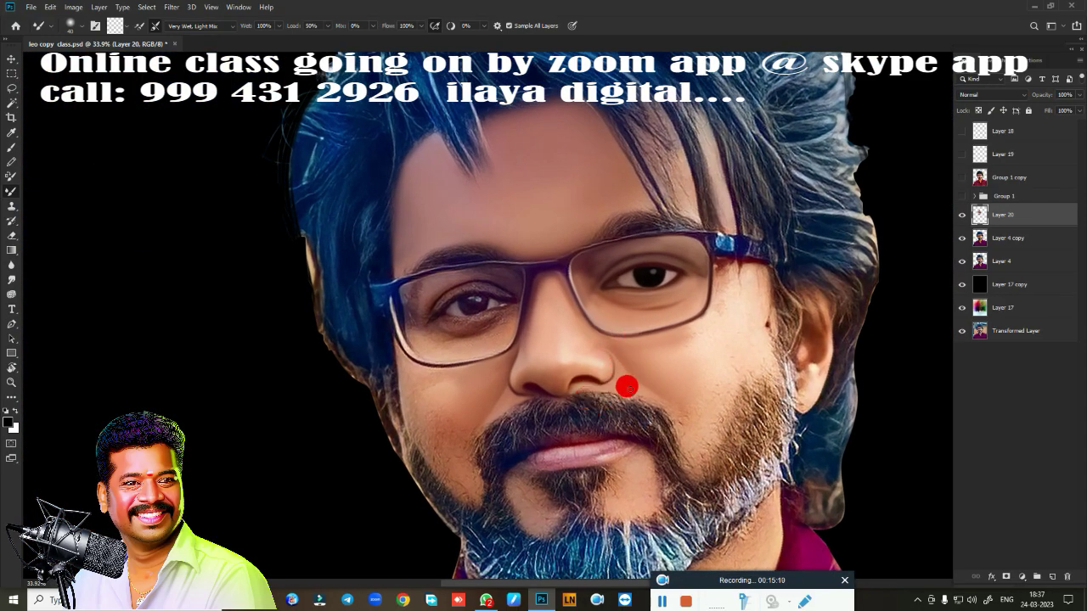
pyautogui.scroll(2, 631, 359)
pyautogui.scroll(2, 604, 369)
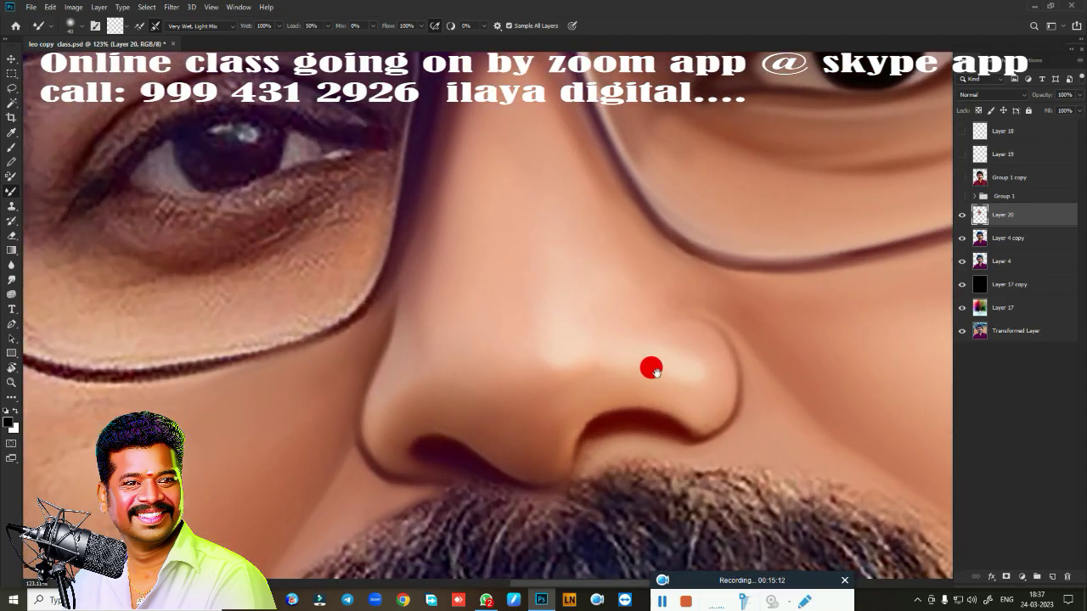
pyautogui.scroll(1, 650, 368)
pyautogui.scroll(-3, 614, 257)
pyautogui.rightClick(577, 256)
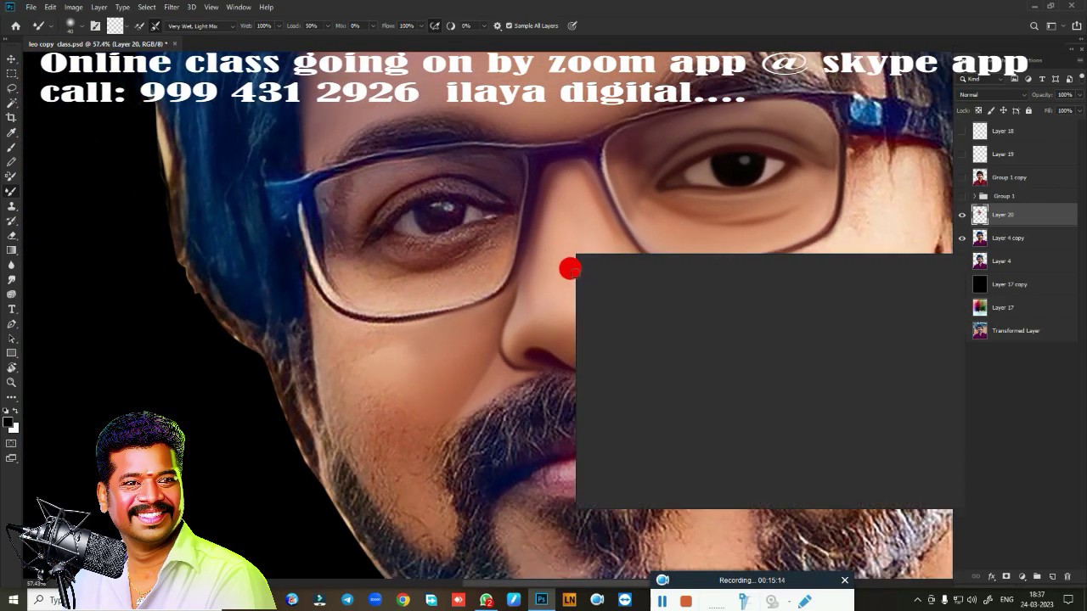
pyautogui.click(877, 388)
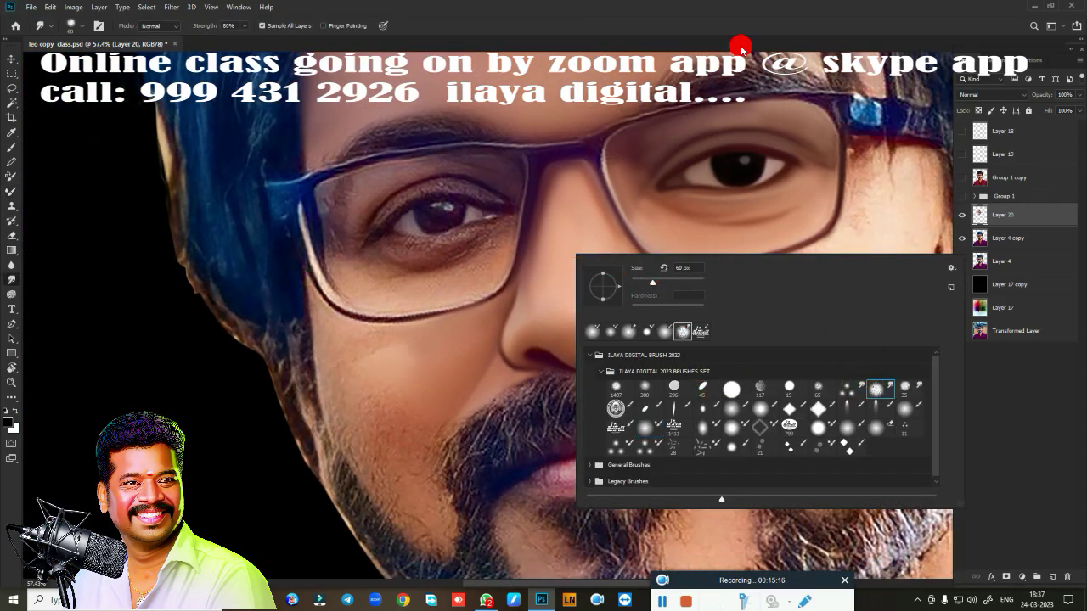
pyautogui.press('Escape')
# Smudge the moustache hair near the nostril, below the nose and above the lip.
pyautogui.scroll(3, 662, 372)
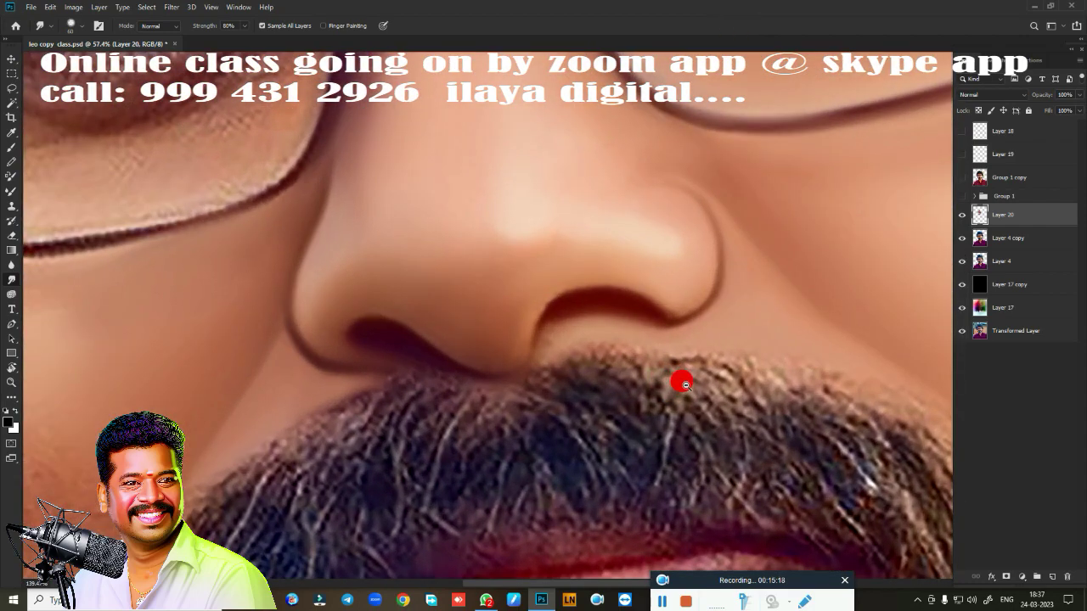
pyautogui.scroll(1, 563, 219)
pyautogui.moveTo(563, 219); pyautogui.dragTo(553, 277)
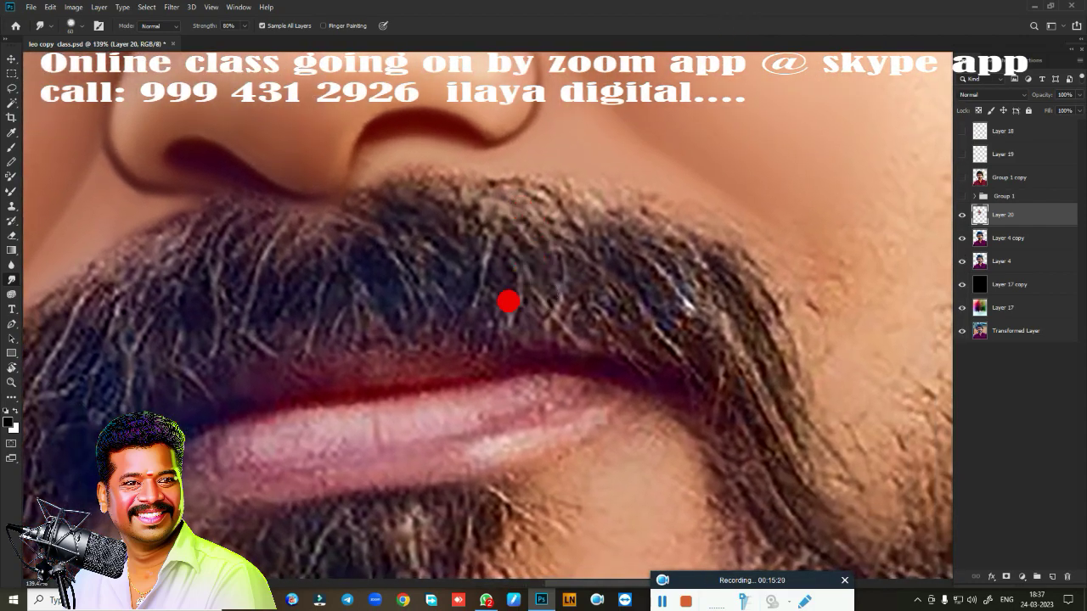
pyautogui.moveTo(345, 186)
pyautogui.mouseDown()
pyautogui.moveTo(364, 175)
pyautogui.moveTo(417, 221)
pyautogui.moveTo(430, 194)
pyautogui.moveTo(467, 212)
pyautogui.moveTo(493, 162)
pyautogui.moveTo(514, 159)
pyautogui.moveTo(671, 250)
pyautogui.moveTo(705, 261)
pyautogui.moveTo(721, 252)
pyautogui.mouseUp()
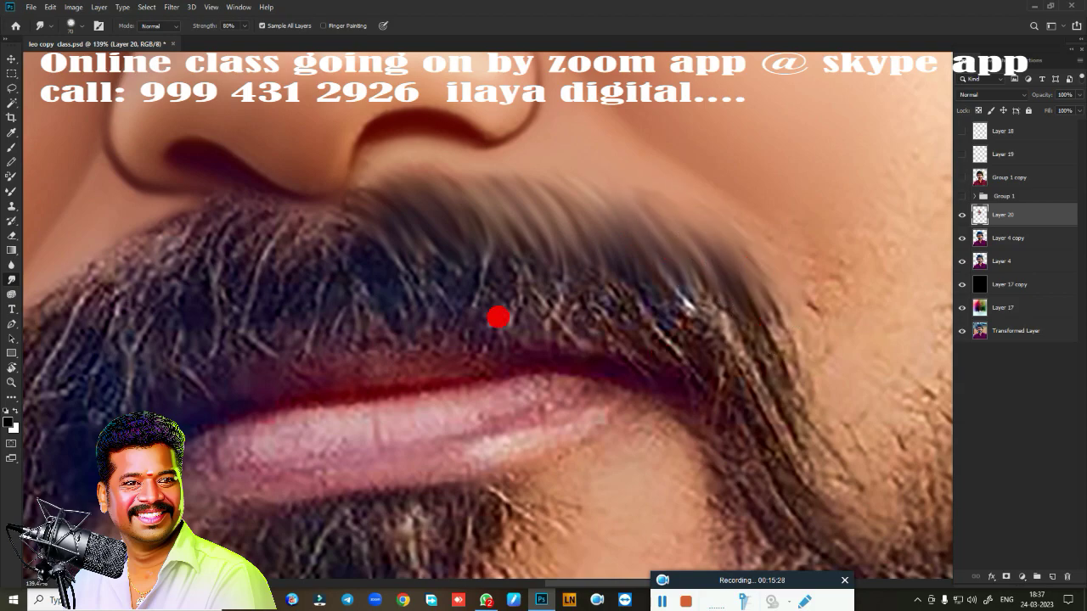
pyautogui.moveTo(411, 318)
pyautogui.mouseDown()
pyautogui.moveTo(449, 357)
pyautogui.moveTo(484, 354)
pyautogui.moveTo(549, 310)
pyautogui.moveTo(609, 356)
pyautogui.moveTo(645, 364)
pyautogui.moveTo(674, 320)
pyautogui.moveTo(764, 436)
pyautogui.moveTo(776, 359)
pyautogui.moveTo(806, 458)
pyautogui.mouseUp()
pyautogui.moveTo(340, 224)
pyautogui.mouseDown()
pyautogui.moveTo(388, 299)
pyautogui.moveTo(344, 205)
pyautogui.moveTo(368, 201)
pyautogui.moveTo(534, 322)
pyautogui.moveTo(593, 228)
pyautogui.moveTo(721, 339)
pyautogui.moveTo(760, 351)
pyautogui.moveTo(768, 256)
pyautogui.moveTo(752, 213)
pyautogui.moveTo(776, 260)
pyautogui.moveTo(694, 345)
pyautogui.mouseUp()
# Smudge the moustache's left side, lower edge and corner into soft strands.
pyautogui.moveTo(294, 277)
pyautogui.mouseDown()
pyautogui.moveTo(253, 264)
pyautogui.moveTo(293, 223)
pyautogui.moveTo(308, 284)
pyautogui.moveTo(327, 287)
pyautogui.mouseUp()
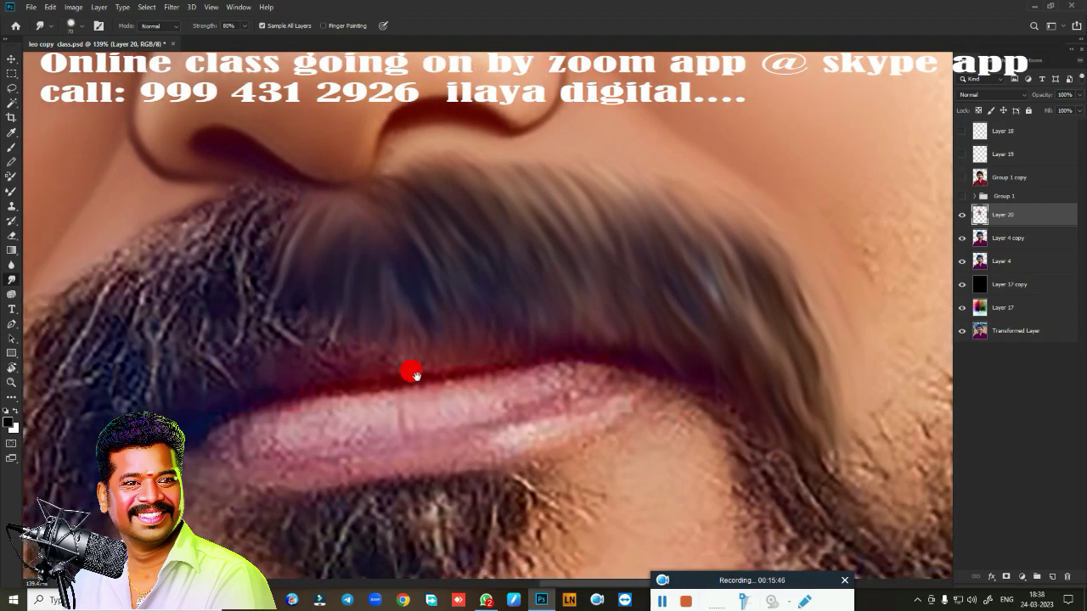
pyautogui.moveTo(412, 371); pyautogui.dragTo(655, 310)
pyautogui.moveTo(380, 254)
pyautogui.mouseDown()
pyautogui.moveTo(340, 306)
pyautogui.moveTo(508, 164)
pyautogui.moveTo(551, 155)
pyautogui.moveTo(534, 187)
pyautogui.moveTo(565, 235)
pyautogui.moveTo(529, 215)
pyautogui.moveTo(487, 216)
pyautogui.moveTo(435, 163)
pyautogui.mouseUp()
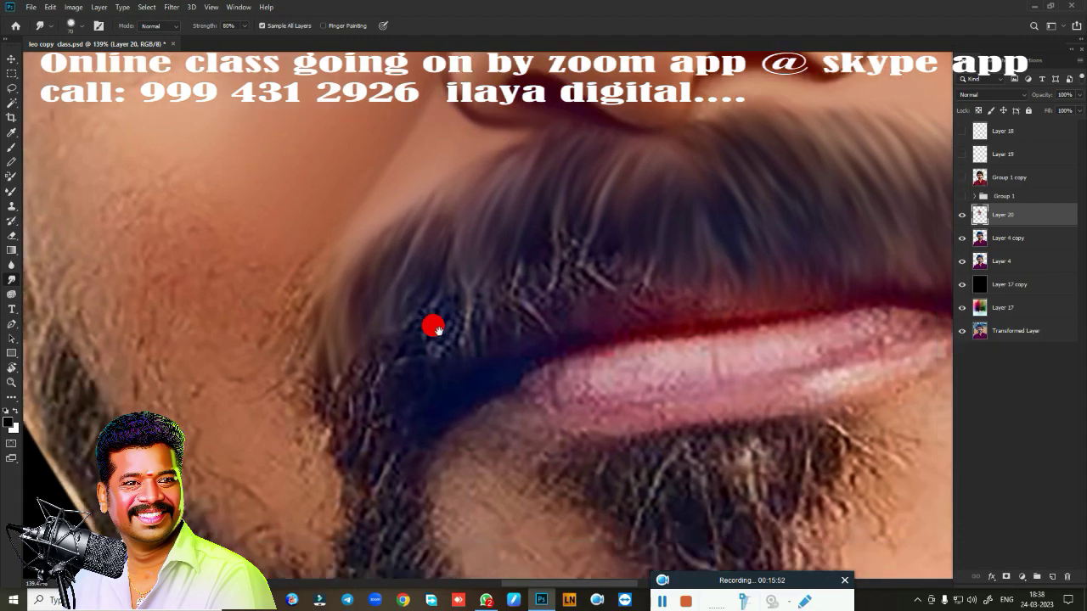
pyautogui.moveTo(491, 272); pyautogui.dragTo(644, 253)
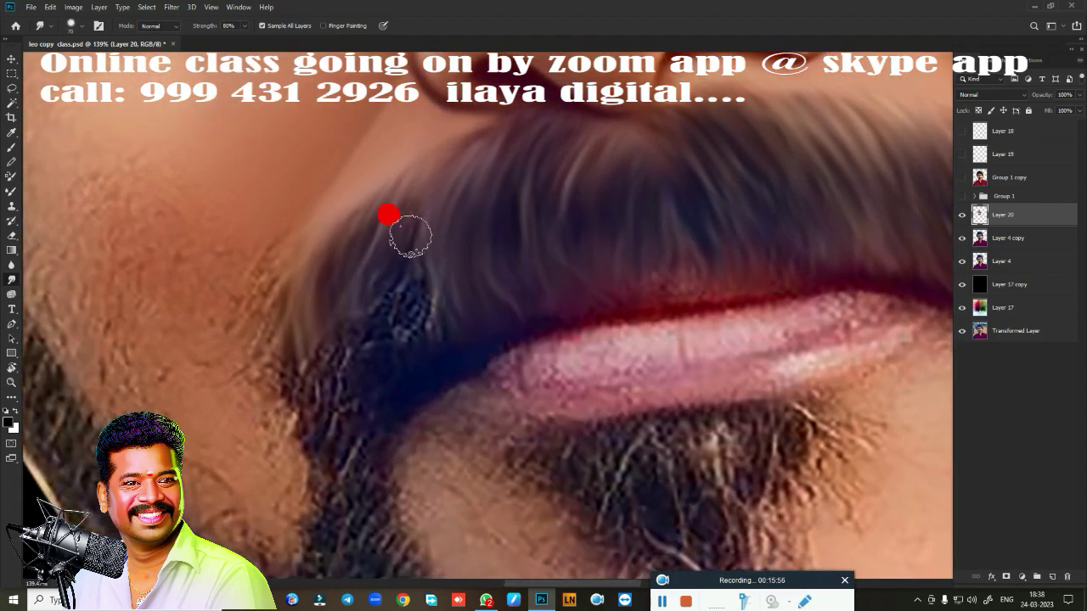
pyautogui.moveTo(410, 236)
pyautogui.mouseDown()
pyautogui.moveTo(404, 358)
pyautogui.moveTo(352, 326)
pyautogui.moveTo(297, 381)
pyautogui.moveTo(274, 264)
pyautogui.moveTo(265, 368)
pyautogui.moveTo(306, 456)
pyautogui.moveTo(344, 415)
pyautogui.moveTo(381, 443)
pyautogui.mouseUp()
# Zoom to 162% on the lips and smudge the upper edge, pink highlight and corners smooth.
pyautogui.scroll(-5, 646, 425)
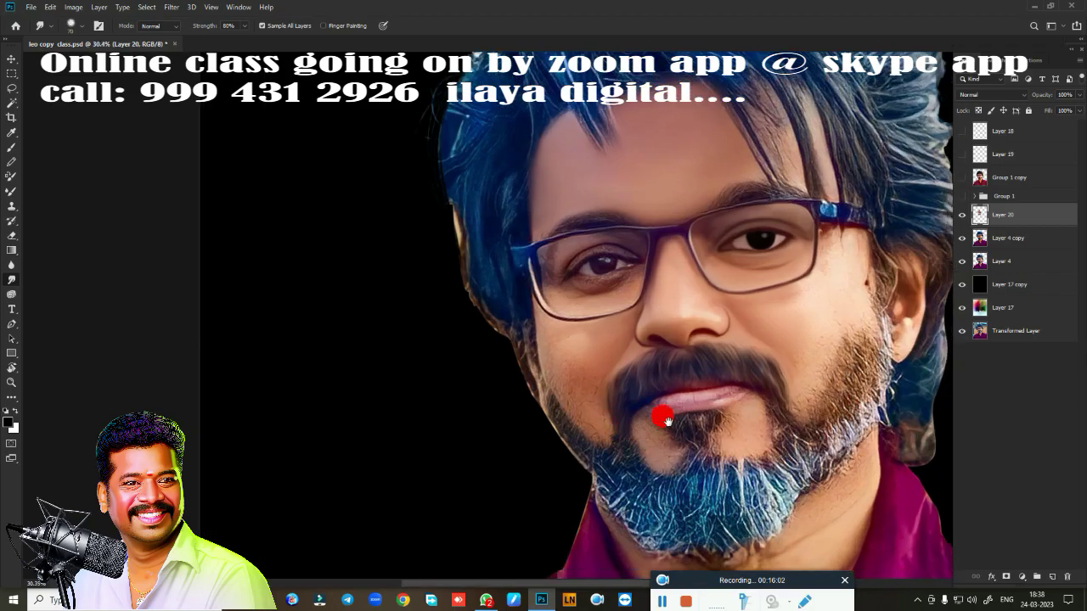
pyautogui.scroll(1, 498, 383)
pyautogui.scroll(2, 577, 395)
pyautogui.scroll(2, 450, 355)
pyautogui.moveTo(453, 357); pyautogui.dragTo(602, 432)
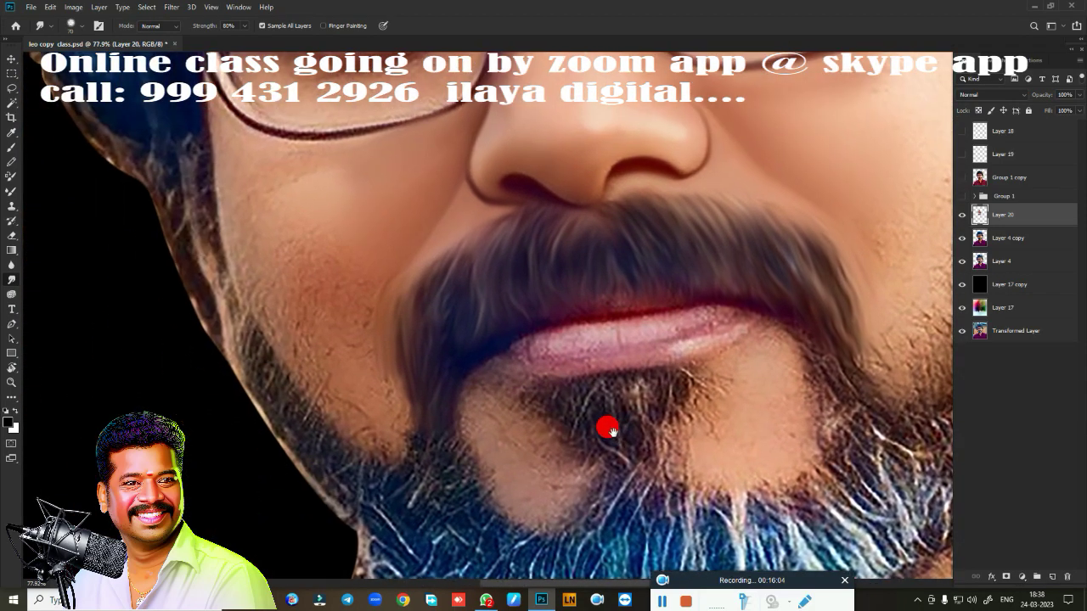
pyautogui.scroll(3, 433, 325)
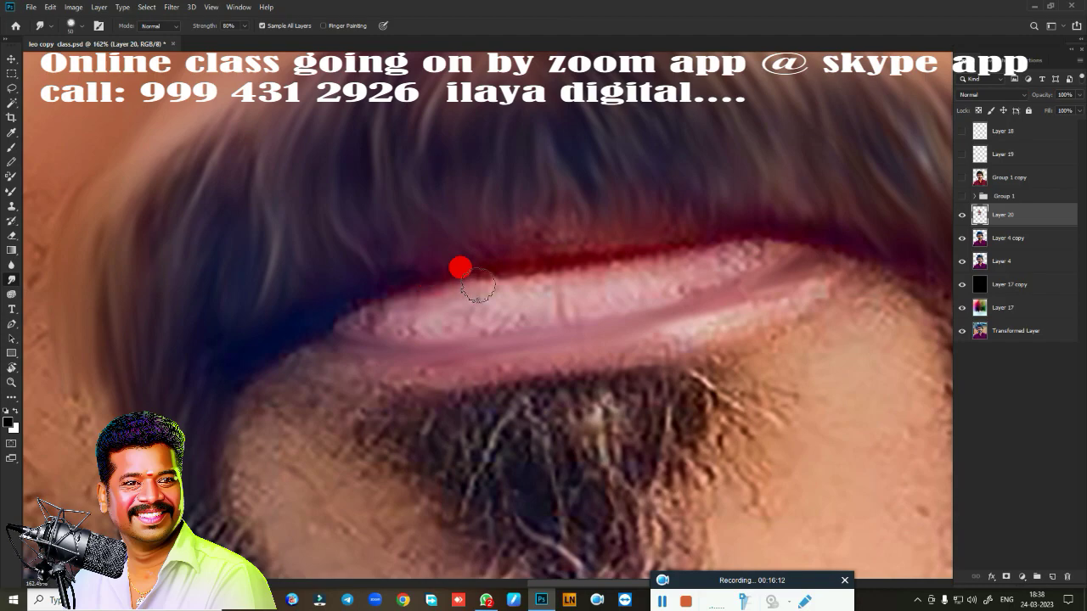
pyautogui.moveTo(448, 287); pyautogui.dragTo(633, 265)
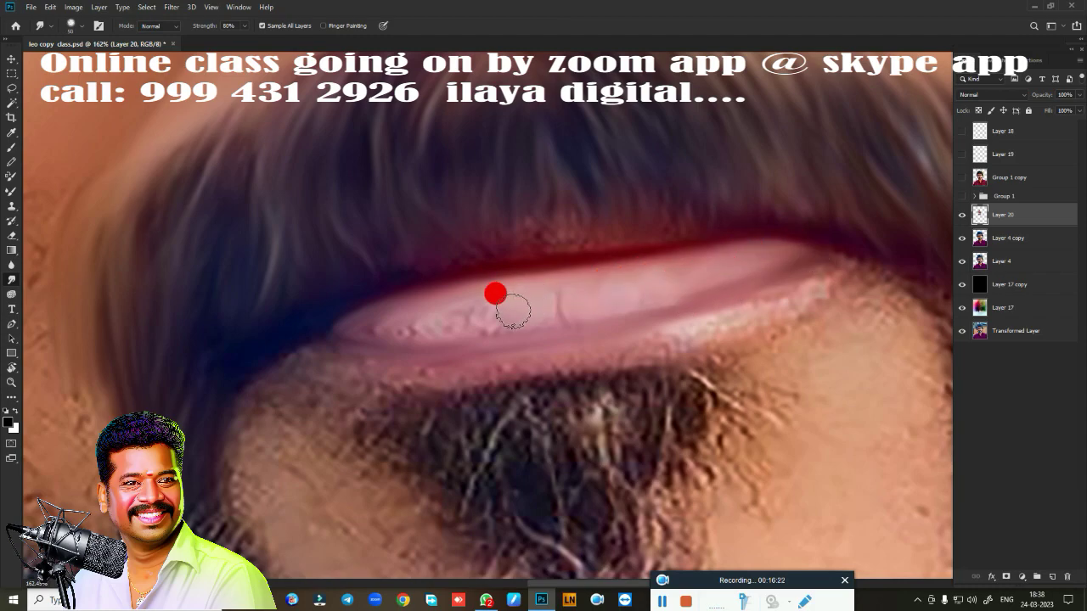
pyautogui.moveTo(325, 317); pyautogui.dragTo(556, 308)
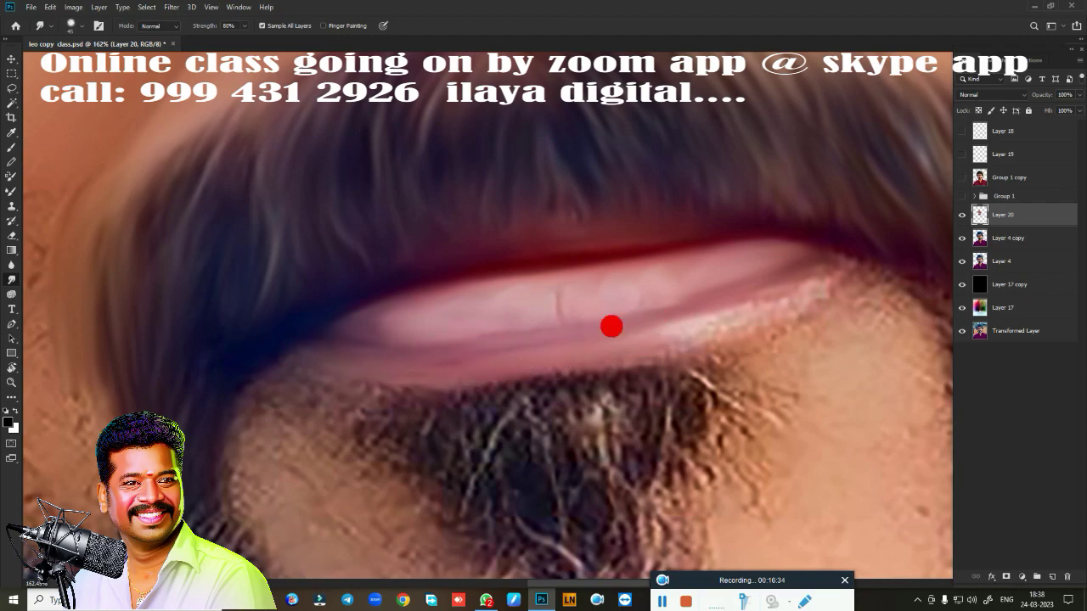
pyautogui.moveTo(375, 364); pyautogui.dragTo(313, 357)
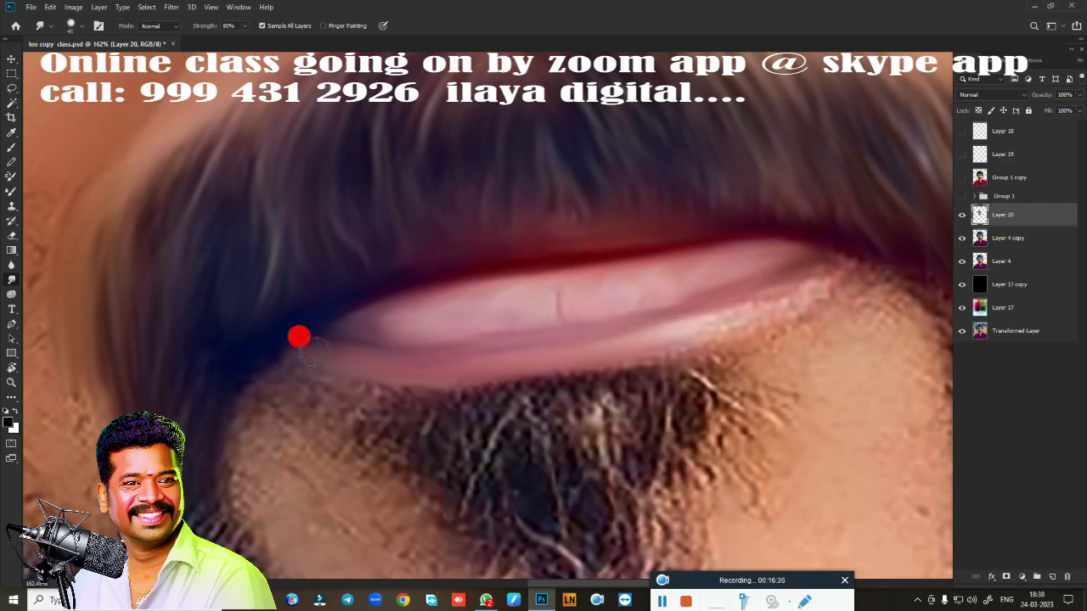
pyautogui.moveTo(791, 255)
pyautogui.mouseDown()
pyautogui.moveTo(851, 244)
pyautogui.moveTo(786, 261)
pyautogui.mouseUp()
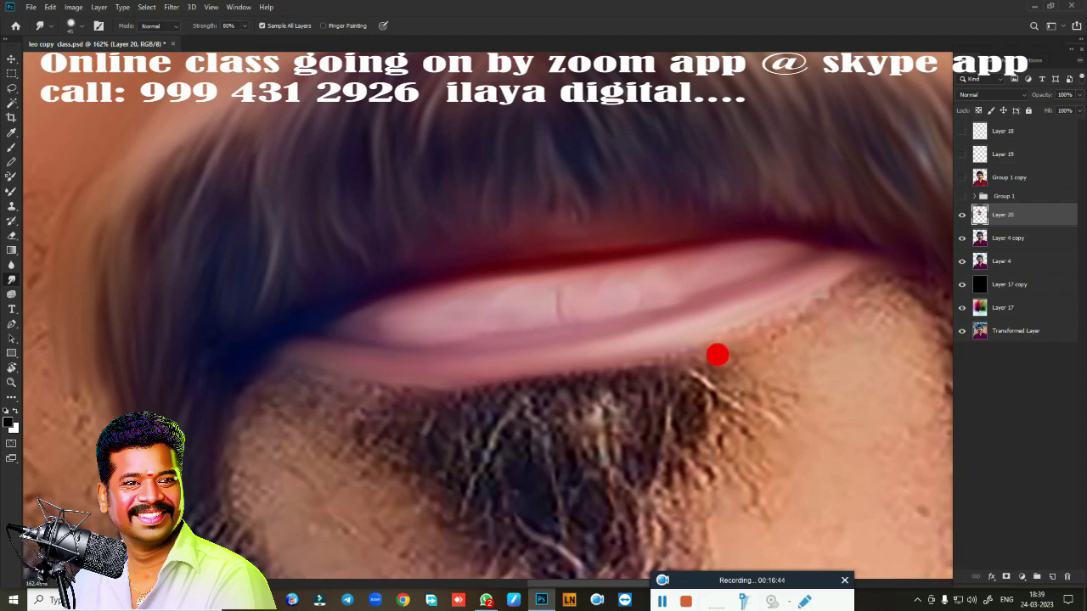
# Smear the dark chin hairs toward the lip and blend the right skin patch into the beard.
pyautogui.scroll(-3, 669, 392)
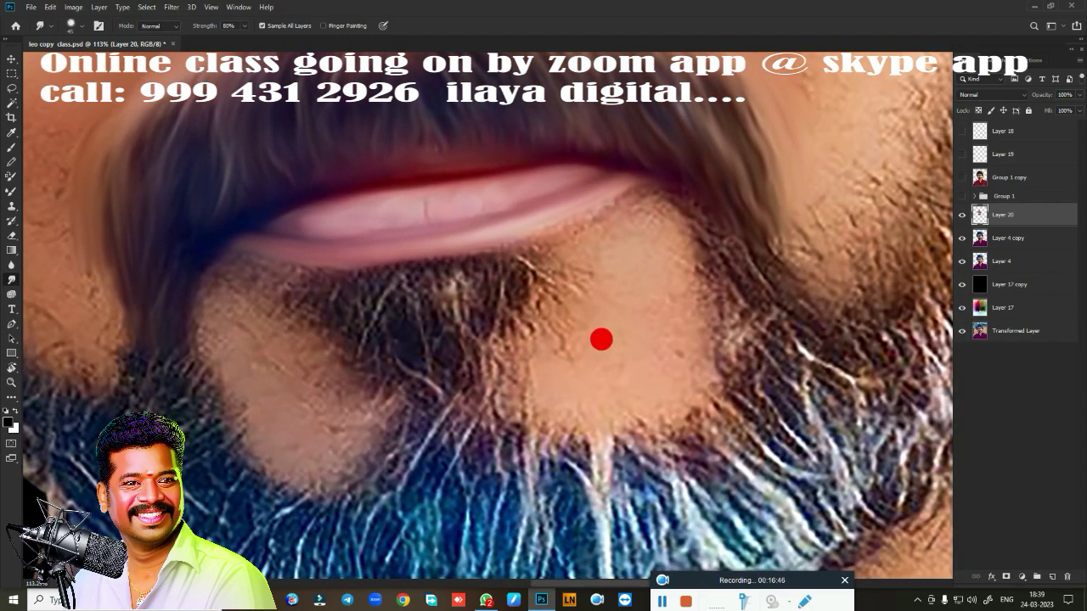
pyautogui.moveTo(578, 339)
pyautogui.mouseDown()
pyautogui.moveTo(544, 213)
pyautogui.moveTo(619, 178)
pyautogui.moveTo(636, 209)
pyautogui.moveTo(544, 274)
pyautogui.moveTo(517, 362)
pyautogui.moveTo(614, 347)
pyautogui.moveTo(646, 308)
pyautogui.moveTo(216, 274)
pyautogui.moveTo(189, 296)
pyautogui.moveTo(219, 259)
pyautogui.moveTo(259, 256)
pyautogui.moveTo(182, 269)
pyautogui.moveTo(235, 395)
pyautogui.moveTo(313, 388)
pyautogui.moveTo(281, 427)
pyautogui.moveTo(196, 381)
pyautogui.moveTo(194, 313)
pyautogui.moveTo(288, 354)
pyautogui.moveTo(298, 390)
pyautogui.mouseUp()
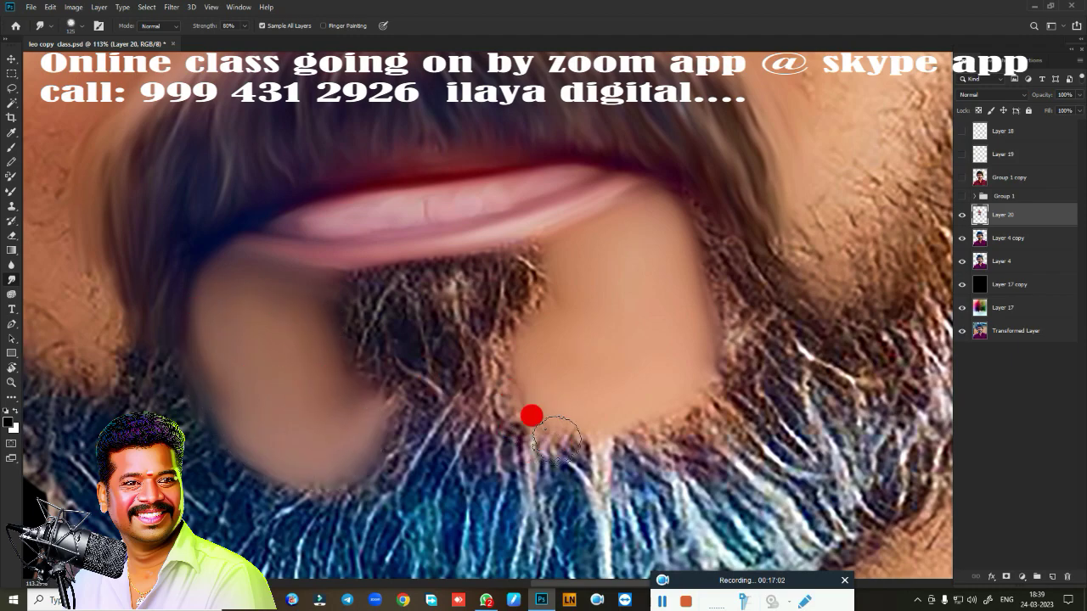
pyautogui.moveTo(532, 416)
pyautogui.mouseDown()
pyautogui.moveTo(526, 390)
pyautogui.moveTo(580, 383)
pyautogui.moveTo(623, 397)
pyautogui.moveTo(636, 359)
pyautogui.moveTo(694, 301)
pyautogui.moveTo(702, 266)
pyautogui.moveTo(691, 230)
pyautogui.moveTo(706, 213)
pyautogui.moveTo(781, 271)
pyautogui.mouseUp()
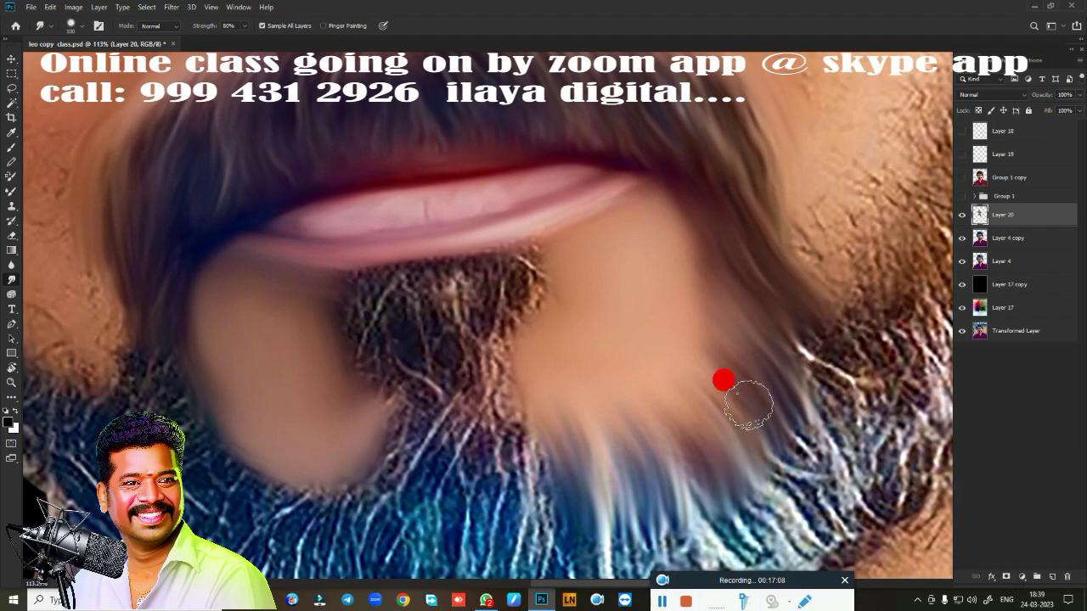
pyautogui.moveTo(748, 405)
pyautogui.mouseDown()
pyautogui.moveTo(753, 441)
pyautogui.moveTo(469, 342)
pyautogui.mouseUp()
# Blend the lower beard into the left skin patch and smudge chin strands toward the lip.
pyautogui.moveTo(150, 399)
pyautogui.mouseDown()
pyautogui.moveTo(264, 424)
pyautogui.moveTo(332, 260)
pyautogui.mouseUp()
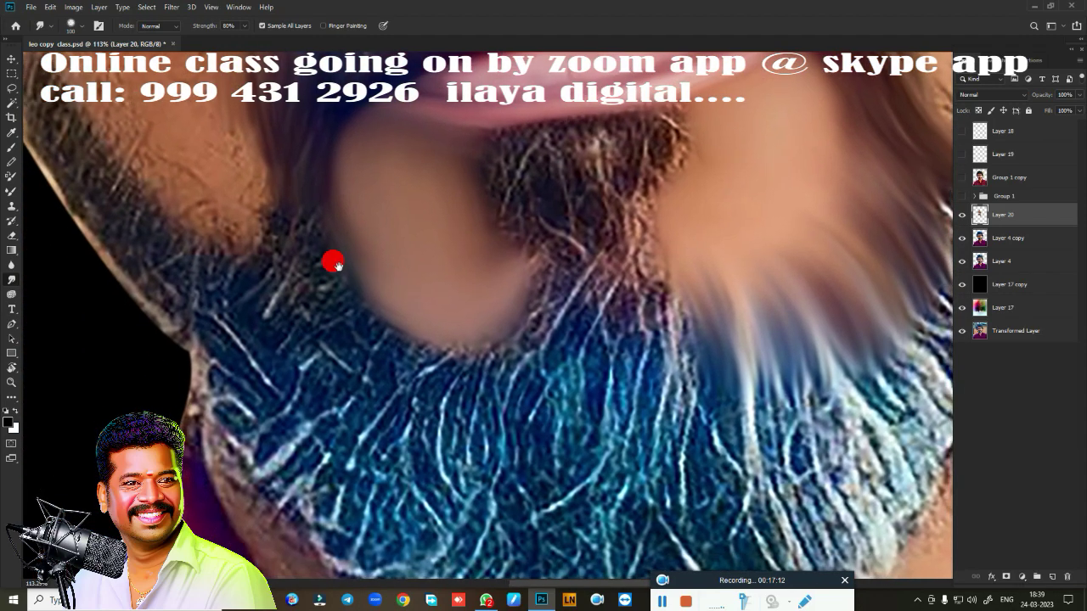
pyautogui.moveTo(266, 259)
pyautogui.mouseDown()
pyautogui.moveTo(347, 216)
pyautogui.moveTo(359, 243)
pyautogui.moveTo(389, 250)
pyautogui.moveTo(395, 300)
pyautogui.moveTo(427, 325)
pyautogui.moveTo(456, 309)
pyautogui.moveTo(505, 334)
pyautogui.mouseUp()
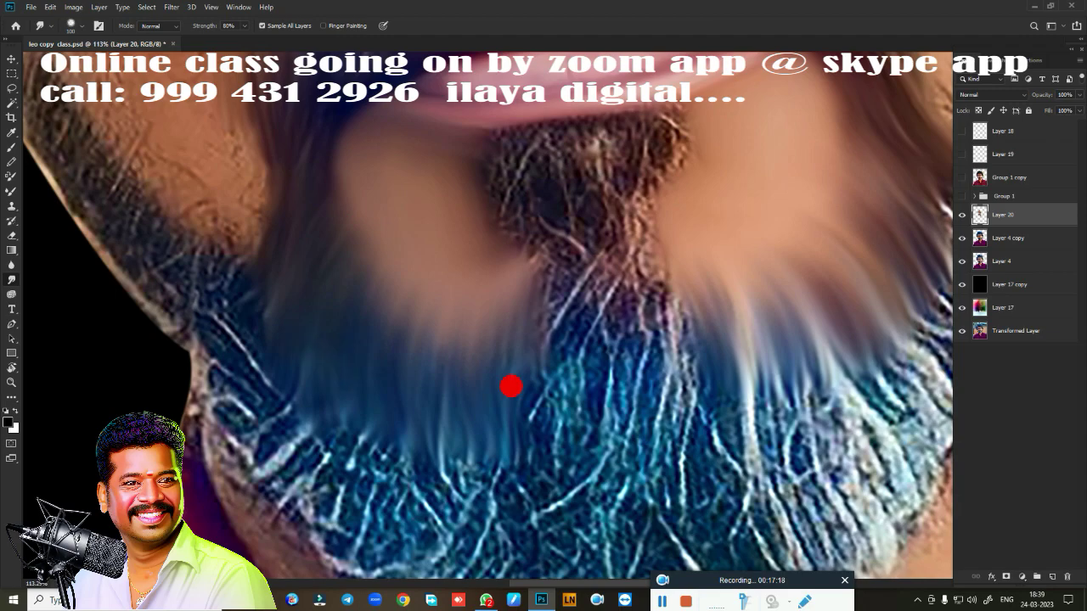
pyautogui.moveTo(511, 386)
pyautogui.mouseDown()
pyautogui.moveTo(502, 381)
pyautogui.moveTo(558, 412)
pyautogui.moveTo(602, 394)
pyautogui.moveTo(625, 295)
pyautogui.moveTo(652, 264)
pyautogui.moveTo(629, 213)
pyautogui.mouseUp()
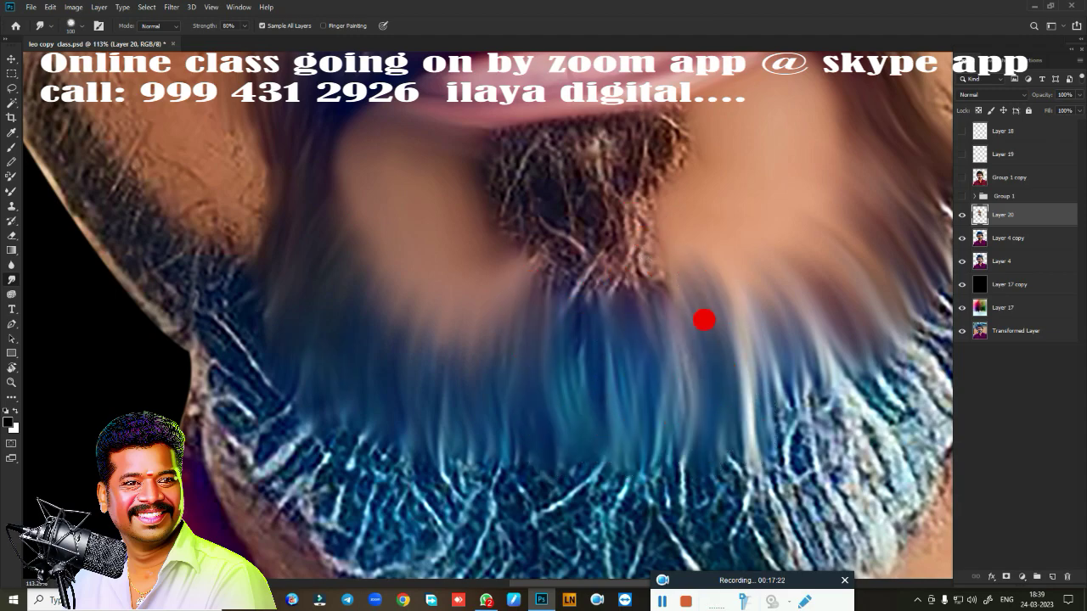
pyautogui.moveTo(704, 318); pyautogui.dragTo(620, 441)
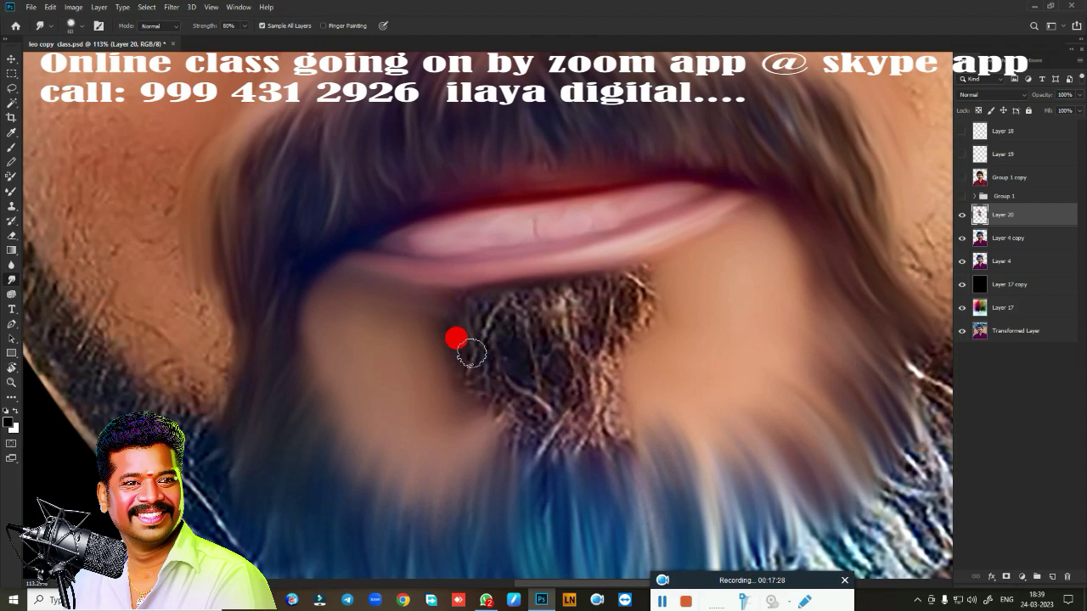
pyautogui.moveTo(472, 352)
pyautogui.mouseDown()
pyautogui.moveTo(492, 327)
pyautogui.moveTo(519, 322)
pyautogui.moveTo(536, 361)
pyautogui.moveTo(561, 299)
pyautogui.moveTo(600, 355)
pyautogui.moveTo(634, 275)
pyautogui.moveTo(673, 293)
pyautogui.mouseUp()
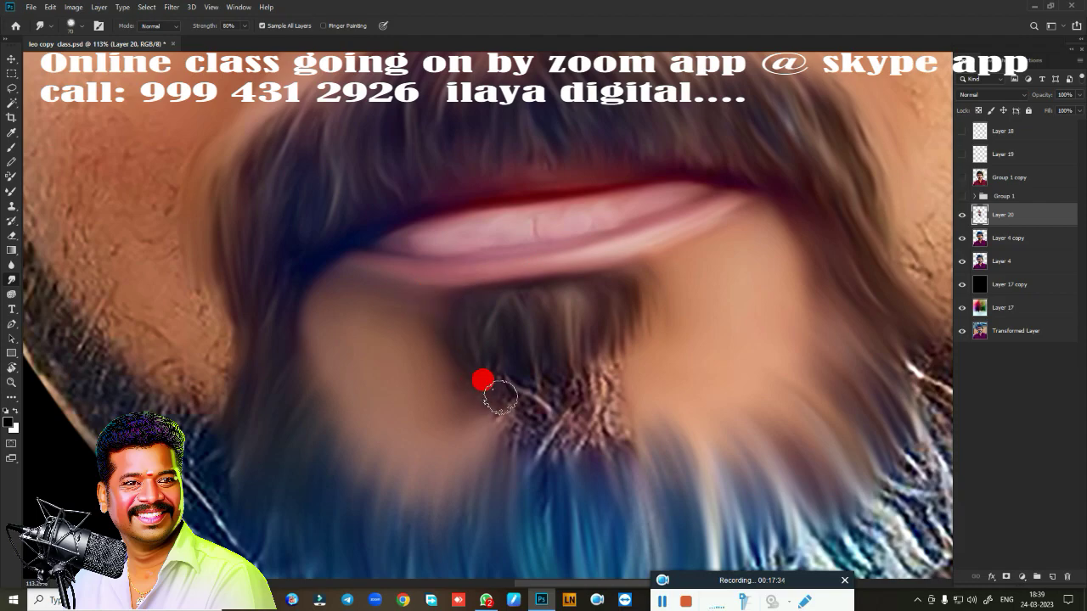
pyautogui.moveTo(483, 380)
pyautogui.mouseDown()
pyautogui.moveTo(473, 413)
pyautogui.moveTo(487, 432)
pyautogui.moveTo(517, 360)
pyautogui.moveTo(536, 343)
pyautogui.moveTo(616, 422)
pyautogui.moveTo(558, 321)
pyautogui.mouseUp()
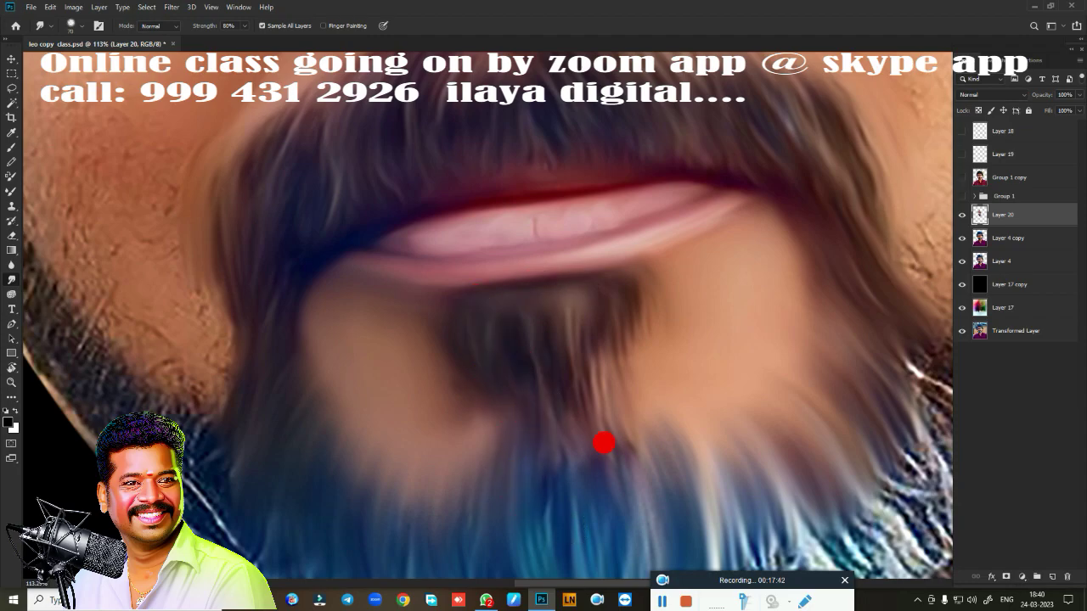
# Smudge the right-cheek skin along the glasses frame and temple into a smooth painted finish.
pyautogui.scroll(-5, 665, 422)
pyautogui.scroll(1, 553, 378)
pyautogui.scroll(1, 611, 383)
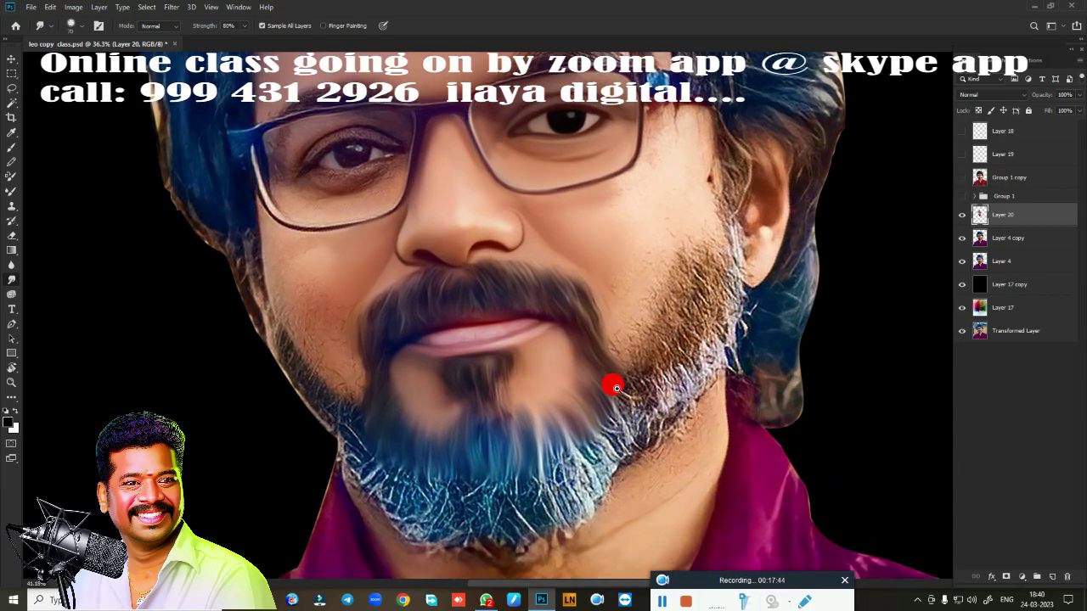
pyautogui.scroll(1, 621, 390)
pyautogui.scroll(1, 621, 391)
pyautogui.scroll(1, 628, 364)
pyautogui.moveTo(616, 444)
pyautogui.mouseDown()
pyautogui.moveTo(633, 271)
pyautogui.moveTo(616, 316)
pyautogui.mouseUp()
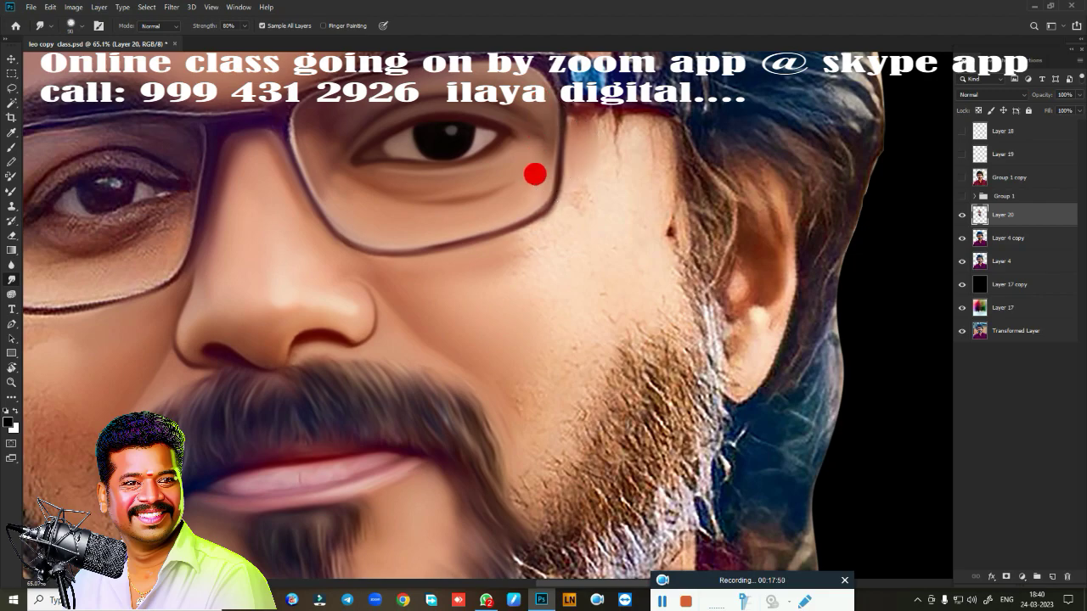
pyautogui.moveTo(552, 237); pyautogui.dragTo(524, 246)
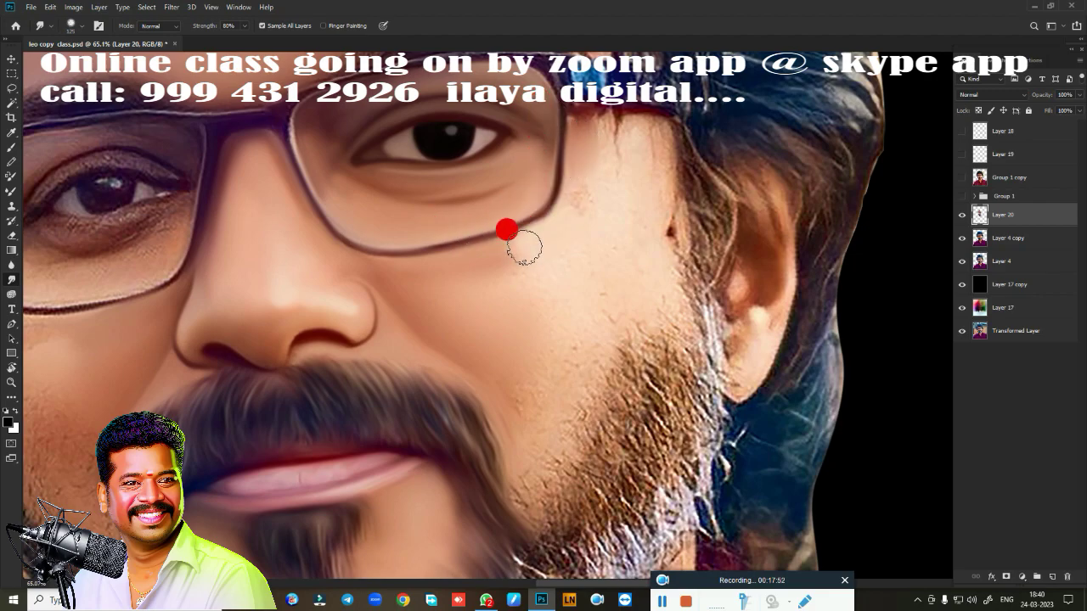
pyautogui.moveTo(572, 207)
pyautogui.mouseDown()
pyautogui.moveTo(592, 124)
pyautogui.moveTo(620, 129)
pyautogui.moveTo(662, 171)
pyautogui.moveTo(654, 166)
pyautogui.moveTo(656, 219)
pyautogui.moveTo(610, 158)
pyautogui.moveTo(599, 270)
pyautogui.moveTo(550, 275)
pyautogui.moveTo(558, 296)
pyautogui.moveTo(538, 388)
pyautogui.moveTo(551, 402)
pyautogui.moveTo(618, 297)
pyautogui.moveTo(633, 298)
pyautogui.moveTo(643, 230)
pyautogui.moveTo(572, 371)
pyautogui.moveTo(546, 489)
pyautogui.moveTo(555, 472)
pyautogui.moveTo(520, 377)
pyautogui.moveTo(436, 287)
pyautogui.mouseUp()
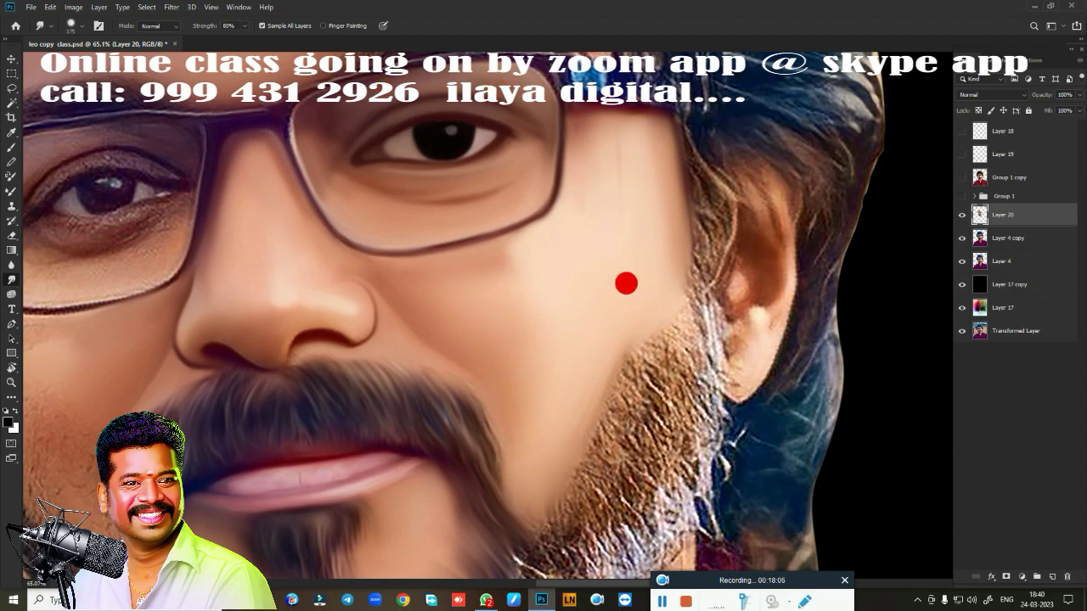
# Smudge the right-side beard from below the chin along the jaw into soft strands.
pyautogui.scroll(-5, 616, 422)
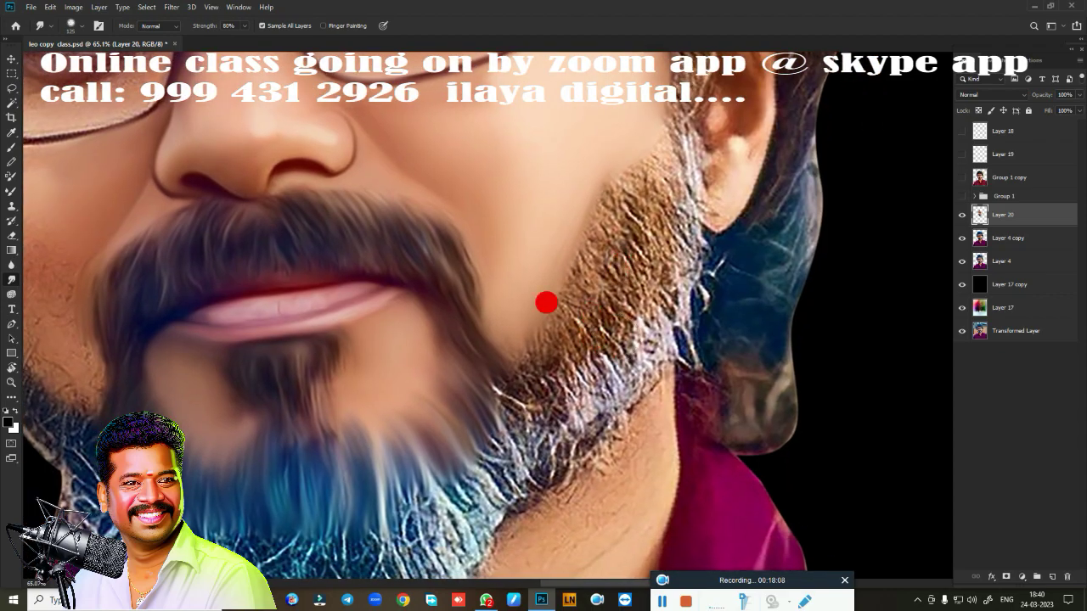
pyautogui.moveTo(468, 356)
pyautogui.mouseDown()
pyautogui.moveTo(484, 367)
pyautogui.moveTo(524, 311)
pyautogui.moveTo(529, 245)
pyautogui.moveTo(551, 211)
pyautogui.moveTo(577, 206)
pyautogui.moveTo(602, 226)
pyautogui.moveTo(633, 158)
pyautogui.moveTo(638, 107)
pyautogui.moveTo(677, 153)
pyautogui.moveTo(674, 237)
pyautogui.moveTo(621, 230)
pyautogui.moveTo(619, 202)
pyautogui.mouseUp()
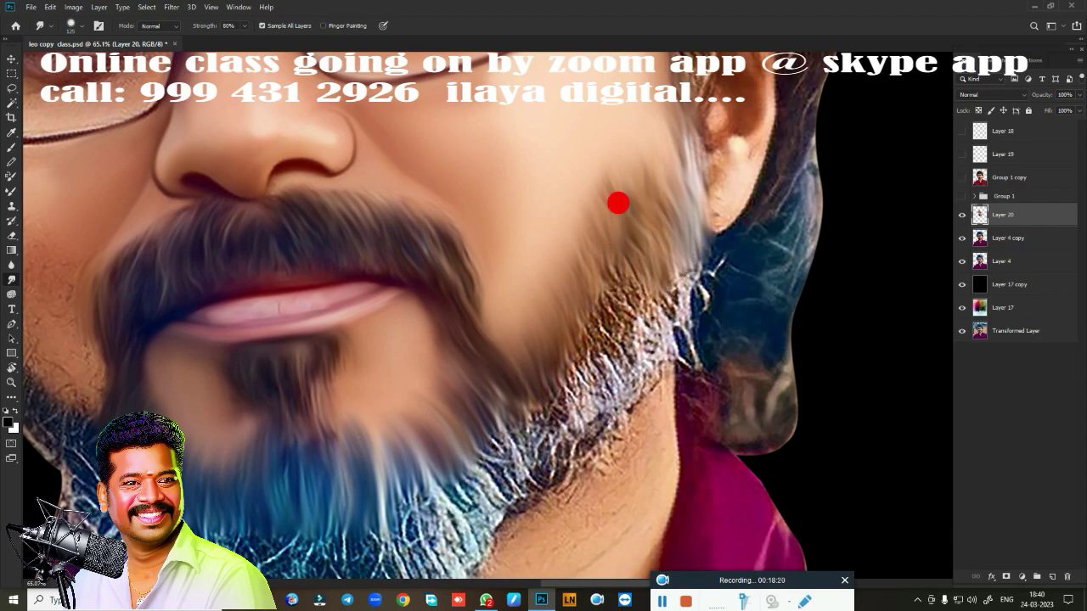
pyautogui.moveTo(670, 308); pyautogui.dragTo(697, 250)
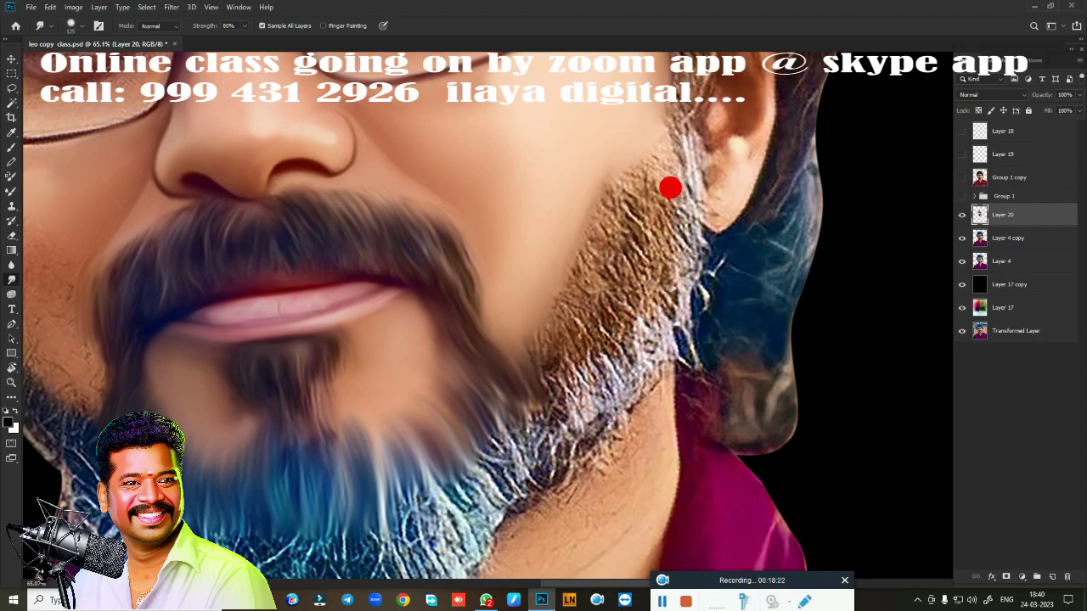
pyautogui.moveTo(548, 342)
pyautogui.mouseDown()
pyautogui.moveTo(533, 330)
pyautogui.moveTo(590, 282)
pyautogui.moveTo(592, 217)
pyautogui.moveTo(610, 177)
pyautogui.moveTo(637, 181)
pyautogui.moveTo(661, 151)
pyautogui.mouseUp()
pyautogui.scroll(3, 607, 345)
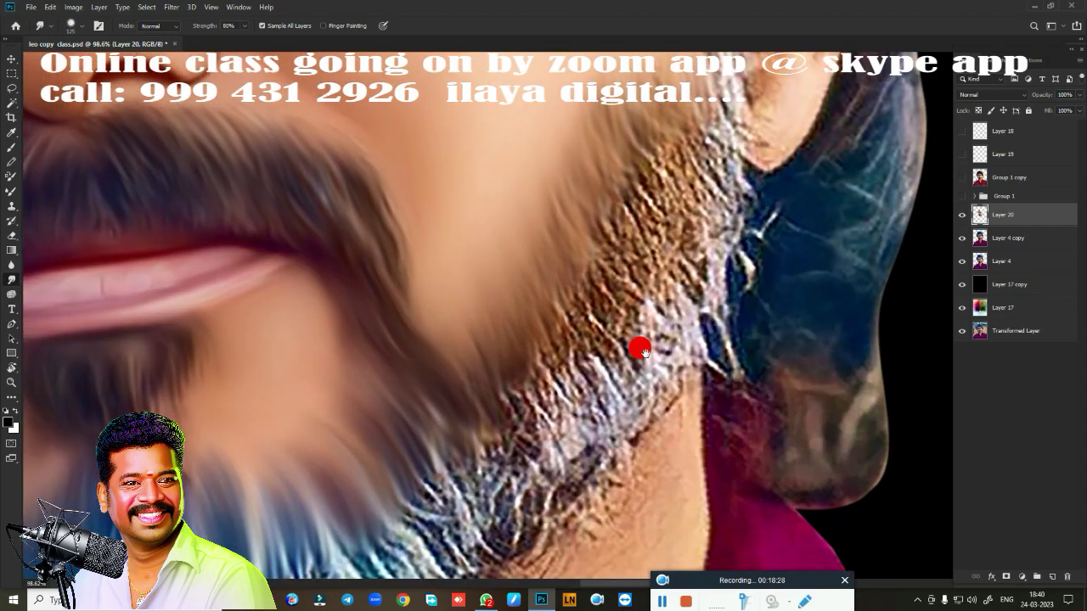
pyautogui.moveTo(609, 128)
pyautogui.mouseDown()
pyautogui.moveTo(655, 201)
pyautogui.moveTo(653, 184)
pyautogui.moveTo(704, 161)
pyautogui.moveTo(723, 170)
pyautogui.moveTo(608, 155)
pyautogui.moveTo(618, 195)
pyautogui.moveTo(583, 265)
pyautogui.moveTo(546, 267)
pyautogui.moveTo(529, 381)
pyautogui.moveTo(478, 464)
pyautogui.moveTo(406, 457)
pyautogui.mouseUp()
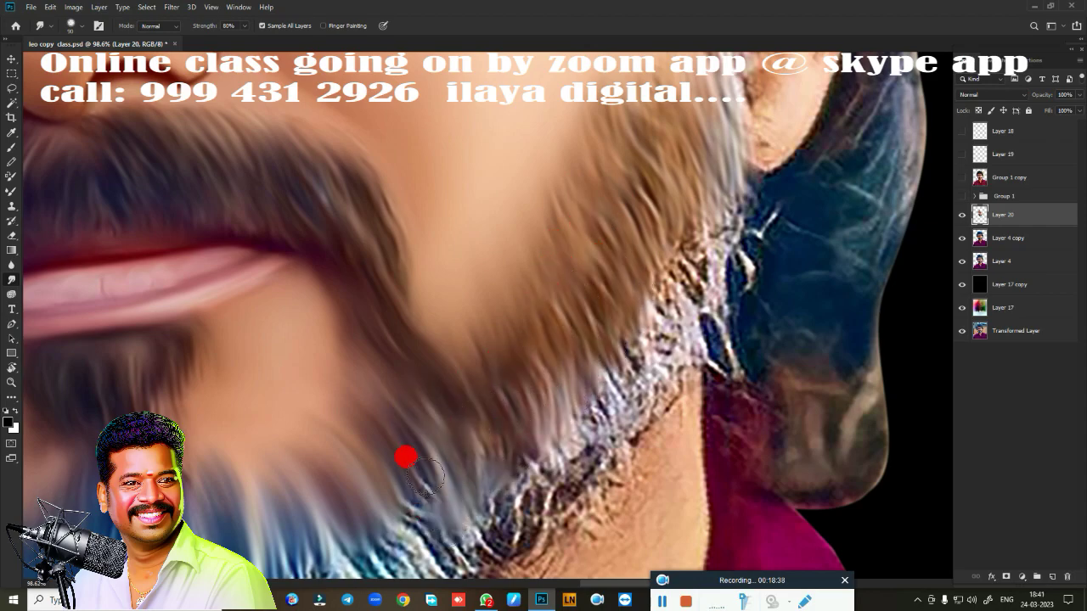
pyautogui.moveTo(465, 417)
pyautogui.mouseDown()
pyautogui.moveTo(492, 500)
pyautogui.moveTo(518, 473)
pyautogui.moveTo(532, 483)
pyautogui.moveTo(560, 469)
pyautogui.moveTo(624, 359)
pyautogui.moveTo(646, 343)
pyautogui.moveTo(655, 265)
pyautogui.moveTo(677, 243)
pyautogui.moveTo(699, 249)
pyautogui.moveTo(708, 232)
pyautogui.moveTo(690, 247)
pyautogui.mouseUp()
pyautogui.moveTo(671, 136); pyautogui.dragTo(626, 58)
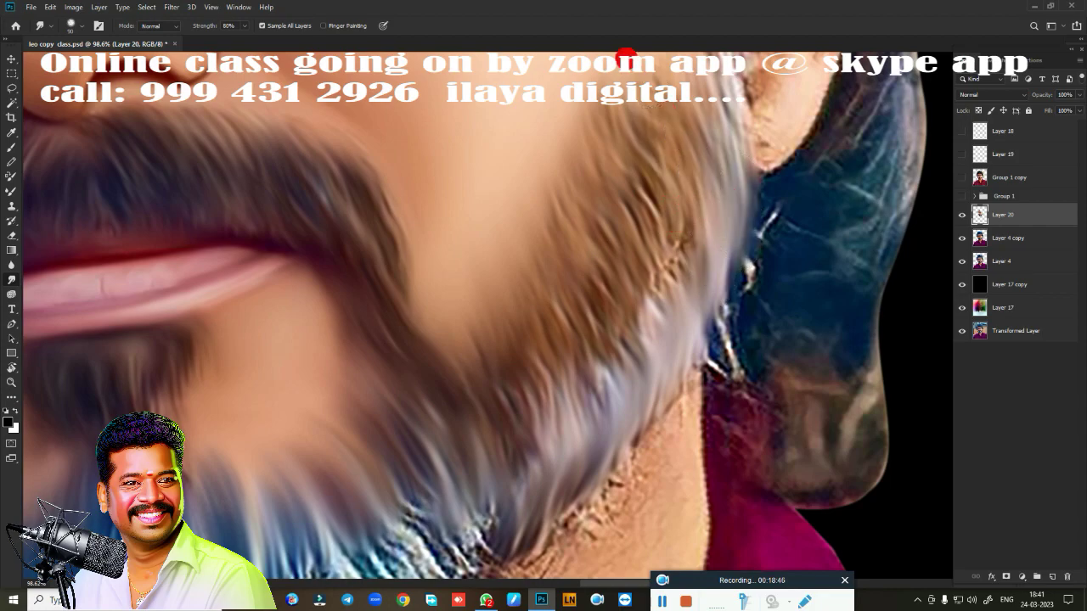
pyautogui.moveTo(664, 217)
pyautogui.mouseDown()
pyautogui.moveTo(636, 218)
pyautogui.moveTo(611, 240)
pyautogui.moveTo(588, 399)
pyautogui.moveTo(553, 383)
pyautogui.mouseUp()
# Smear the hair by the ear and along the neck, blending white chin hairs into the blue beard.
pyautogui.scroll(3, 608, 340)
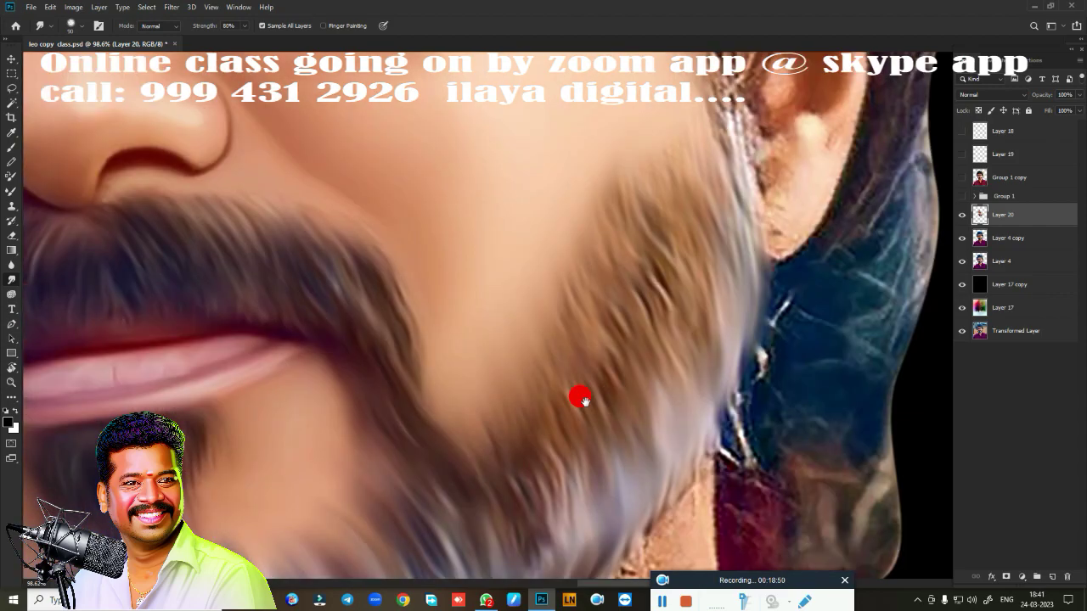
pyautogui.scroll(3, 642, 407)
pyautogui.scroll(1, 662, 255)
pyautogui.moveTo(699, 84)
pyautogui.mouseDown()
pyautogui.moveTo(676, 84)
pyautogui.moveTo(673, 106)
pyautogui.moveTo(707, 311)
pyautogui.mouseUp()
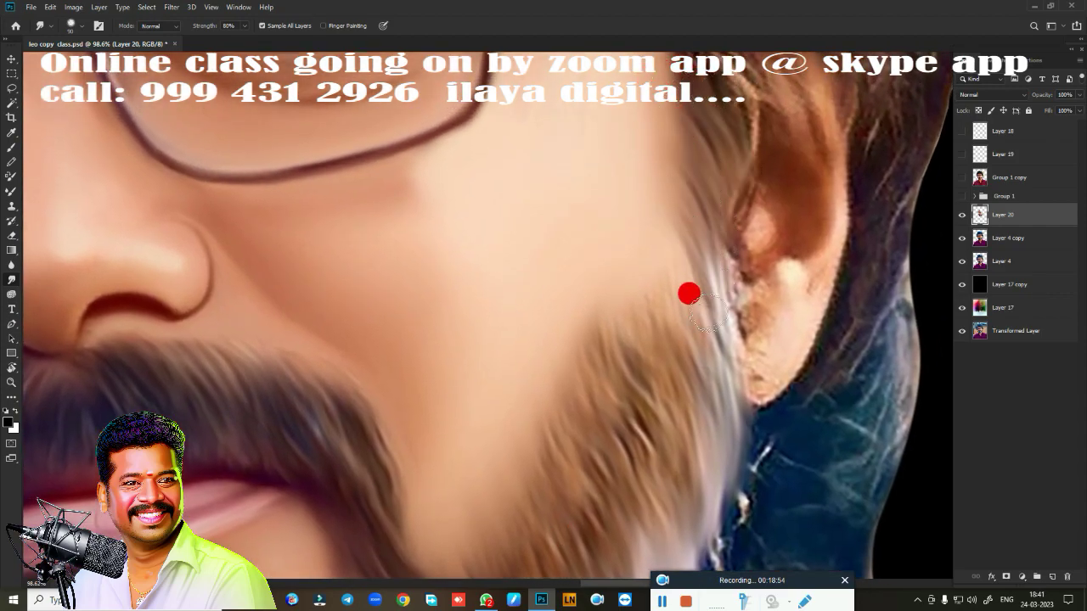
pyautogui.moveTo(706, 119)
pyautogui.mouseDown()
pyautogui.moveTo(735, 328)
pyautogui.moveTo(702, 499)
pyautogui.moveTo(789, 134)
pyautogui.mouseUp()
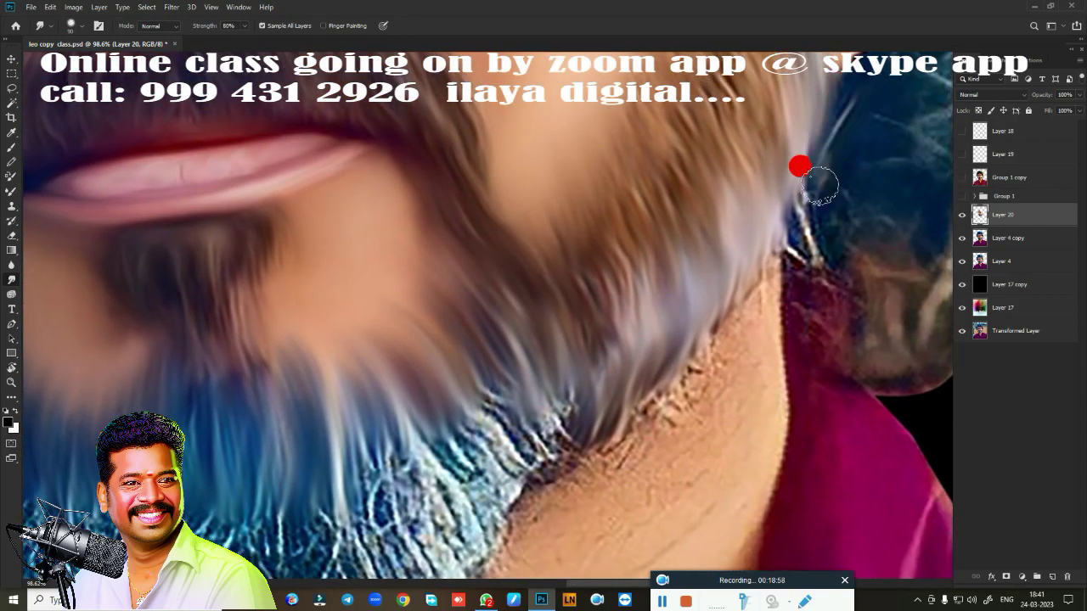
pyautogui.moveTo(851, 101)
pyautogui.mouseDown()
pyautogui.moveTo(802, 231)
pyautogui.moveTo(810, 286)
pyautogui.moveTo(852, 346)
pyautogui.moveTo(820, 255)
pyautogui.moveTo(849, 230)
pyautogui.moveTo(855, 338)
pyautogui.moveTo(869, 310)
pyautogui.mouseUp()
pyautogui.moveTo(716, 301); pyautogui.dragTo(535, 471)
pyautogui.moveTo(519, 425)
pyautogui.mouseDown()
pyautogui.moveTo(466, 415)
pyautogui.moveTo(468, 380)
pyautogui.moveTo(485, 360)
pyautogui.moveTo(531, 373)
pyautogui.moveTo(539, 359)
pyautogui.moveTo(509, 473)
pyautogui.mouseUp()
# Cover the crackled texture under the chin with smudged blue beard strands.
pyautogui.scroll(-5, 552, 450)
pyautogui.moveTo(574, 432)
pyautogui.mouseDown()
pyautogui.moveTo(705, 331)
pyautogui.moveTo(518, 353)
pyautogui.mouseUp()
pyautogui.scroll(1, 704, 331)
pyautogui.scroll(2, 687, 388)
pyautogui.scroll(2, 722, 376)
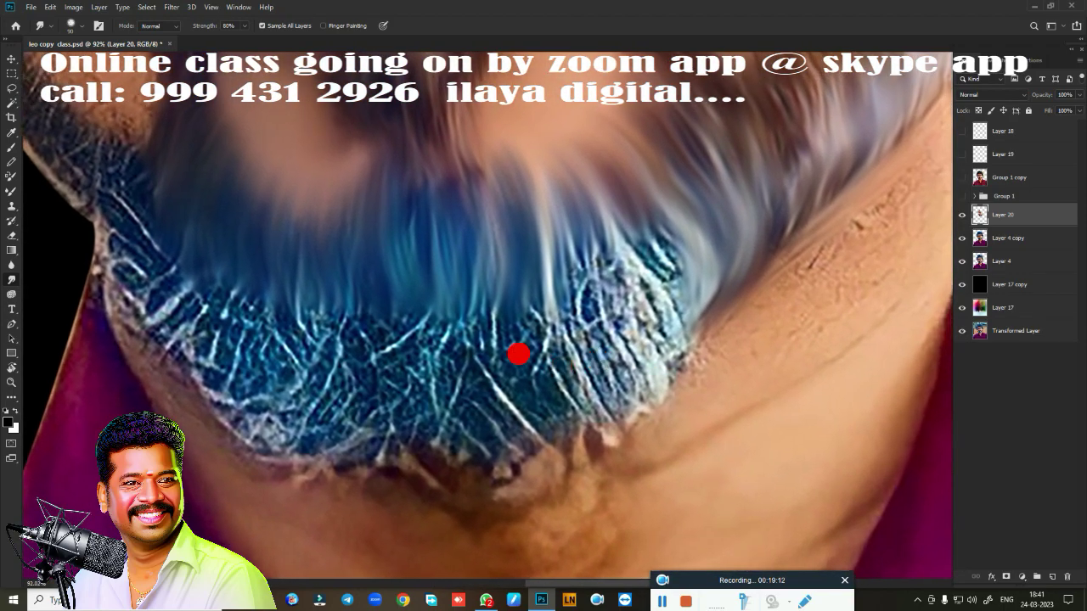
pyautogui.moveTo(414, 307)
pyautogui.mouseDown()
pyautogui.moveTo(447, 376)
pyautogui.moveTo(470, 352)
pyautogui.moveTo(508, 342)
pyautogui.moveTo(519, 281)
pyautogui.moveTo(553, 219)
pyautogui.moveTo(623, 259)
pyautogui.moveTo(646, 294)
pyautogui.moveTo(471, 405)
pyautogui.moveTo(607, 348)
pyautogui.moveTo(512, 349)
pyautogui.moveTo(643, 314)
pyautogui.moveTo(562, 393)
pyautogui.mouseUp()
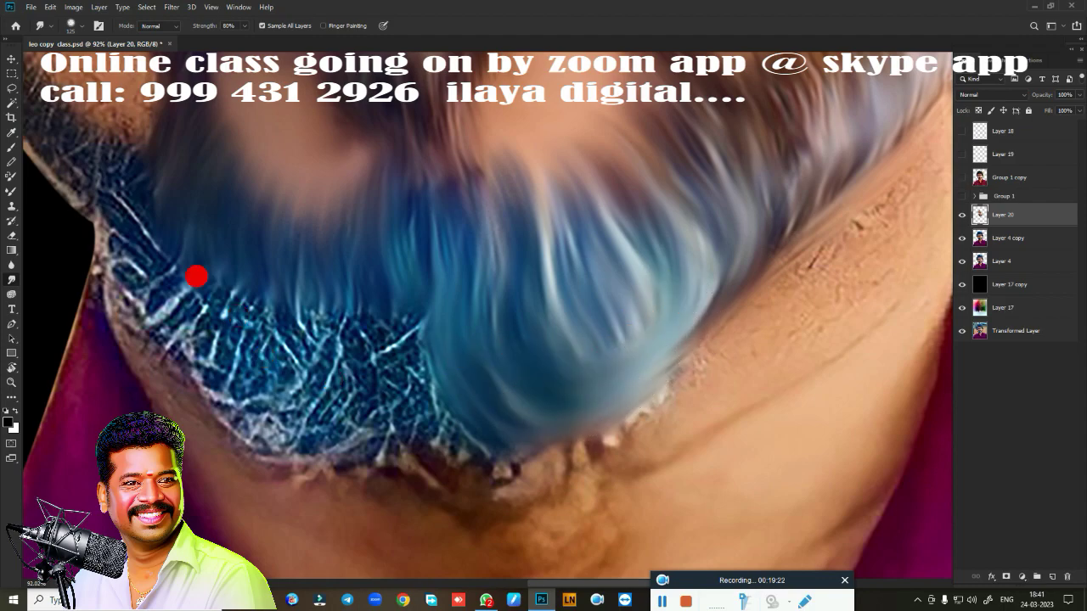
pyautogui.moveTo(196, 275)
pyautogui.mouseDown()
pyautogui.moveTo(192, 383)
pyautogui.moveTo(225, 407)
pyautogui.moveTo(289, 405)
pyautogui.moveTo(311, 342)
pyautogui.moveTo(345, 298)
pyautogui.moveTo(373, 286)
pyautogui.moveTo(391, 311)
pyautogui.moveTo(337, 396)
pyautogui.moveTo(233, 383)
pyautogui.moveTo(347, 410)
pyautogui.moveTo(616, 340)
pyautogui.moveTo(721, 228)
pyautogui.moveTo(856, 145)
pyautogui.moveTo(562, 320)
pyautogui.moveTo(600, 419)
pyautogui.moveTo(478, 445)
pyautogui.moveTo(427, 417)
pyautogui.moveTo(654, 472)
pyautogui.mouseUp()
# Smooth the stubble along the left jaw and cheek up toward the glasses.
pyautogui.scroll(2, 453, 297)
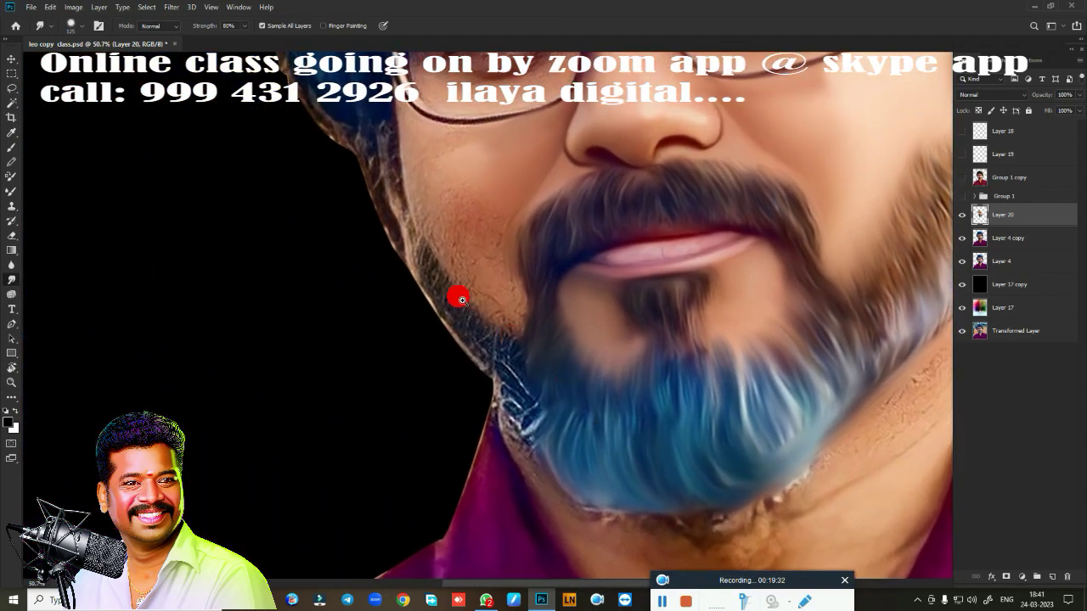
pyautogui.scroll(2, 402, 165)
pyautogui.moveTo(439, 211)
pyautogui.mouseDown()
pyautogui.moveTo(499, 378)
pyautogui.moveTo(531, 329)
pyautogui.moveTo(403, 282)
pyautogui.moveTo(542, 381)
pyautogui.moveTo(538, 439)
pyautogui.moveTo(572, 390)
pyautogui.moveTo(567, 493)
pyautogui.mouseUp()
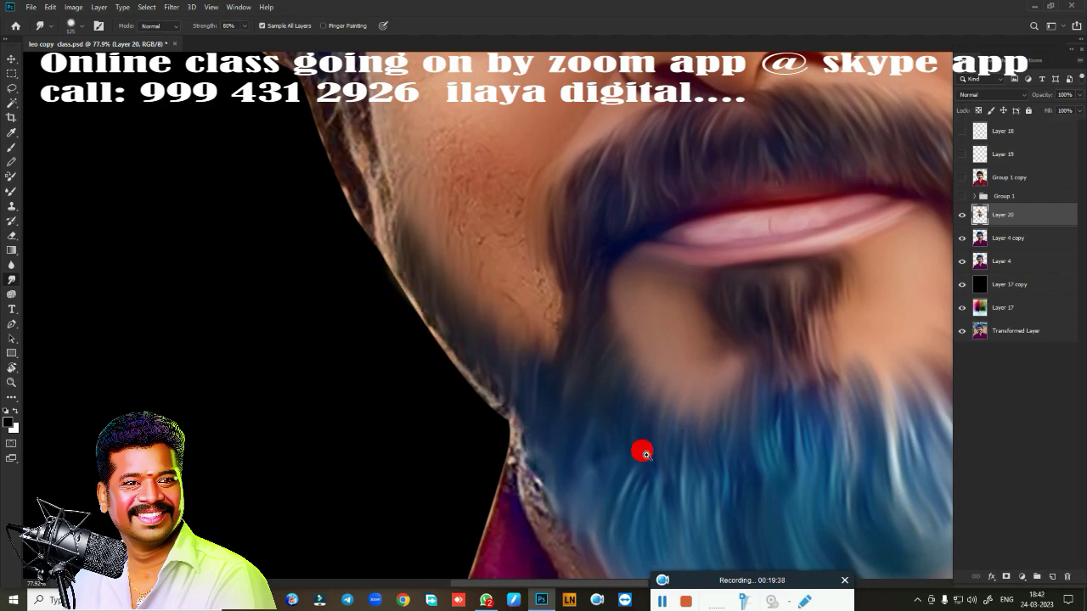
pyautogui.scroll(-1, 662, 472)
pyautogui.scroll(-1, 657, 451)
pyautogui.scroll(-1, 635, 487)
pyautogui.moveTo(480, 251)
pyautogui.mouseDown()
pyautogui.moveTo(473, 311)
pyautogui.moveTo(488, 362)
pyautogui.moveTo(500, 318)
pyautogui.moveTo(513, 338)
pyautogui.moveTo(515, 255)
pyautogui.moveTo(461, 226)
pyautogui.moveTo(521, 240)
pyautogui.moveTo(541, 332)
pyautogui.moveTo(552, 325)
pyautogui.moveTo(506, 340)
pyautogui.moveTo(569, 416)
pyautogui.mouseUp()
pyautogui.moveTo(596, 459)
pyautogui.mouseDown()
pyautogui.moveTo(595, 475)
pyautogui.moveTo(561, 398)
pyautogui.moveTo(507, 366)
pyautogui.moveTo(451, 232)
pyautogui.moveTo(490, 340)
pyautogui.mouseUp()
# Zoom in on the cheek and raise the face's Hue/Saturation saturation to +39.
pyautogui.scroll(-2, 638, 315)
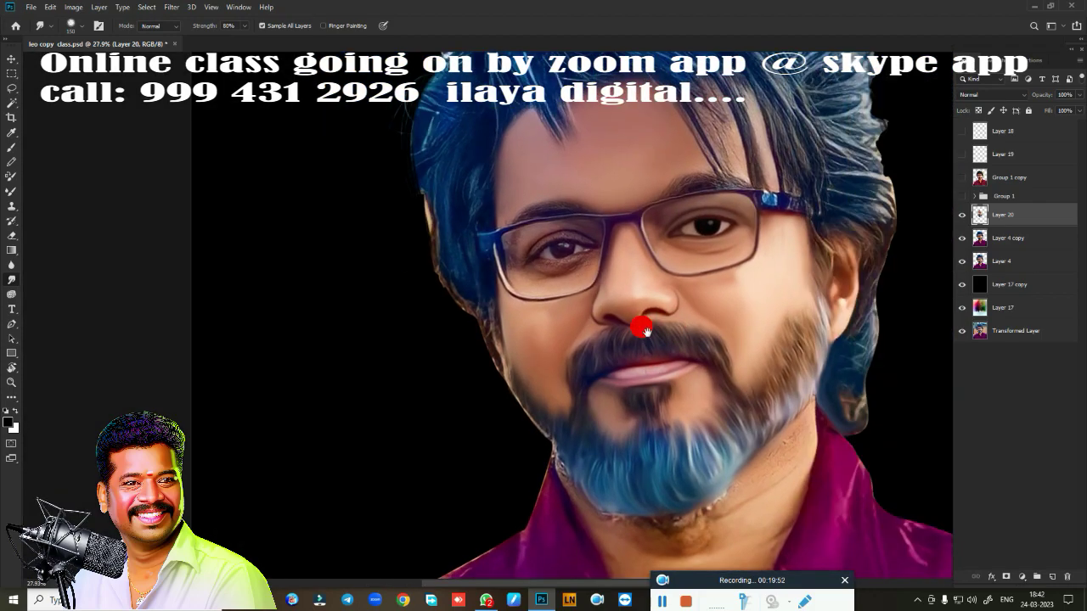
pyautogui.scroll(-1, 589, 335)
pyautogui.scroll(-1, 593, 350)
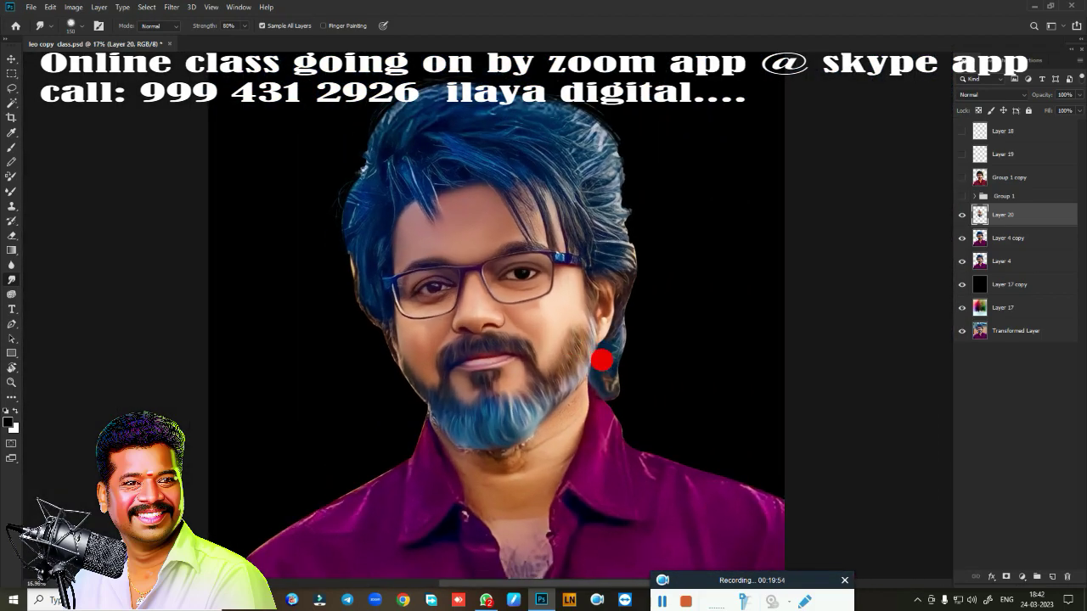
pyautogui.hotkey('ctrl', 'z')
pyautogui.hotkey('ctrl', 'z')
pyautogui.hotkey('ctrl', 'z')
pyautogui.press('z')
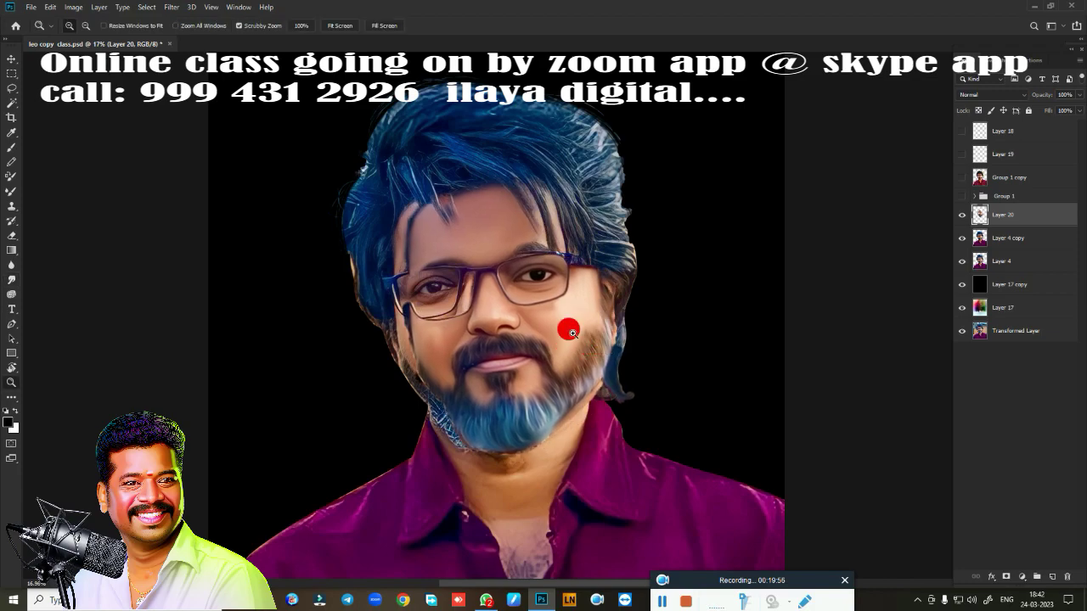
pyautogui.moveTo(567, 325); pyautogui.dragTo(682, 278)
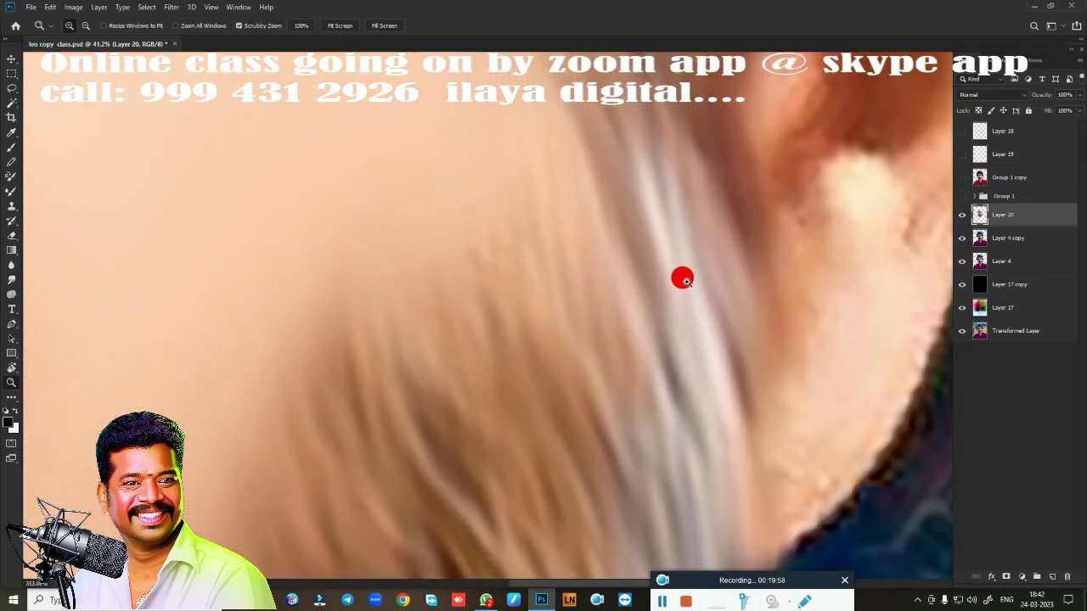
pyautogui.scroll(-2, 683, 278)
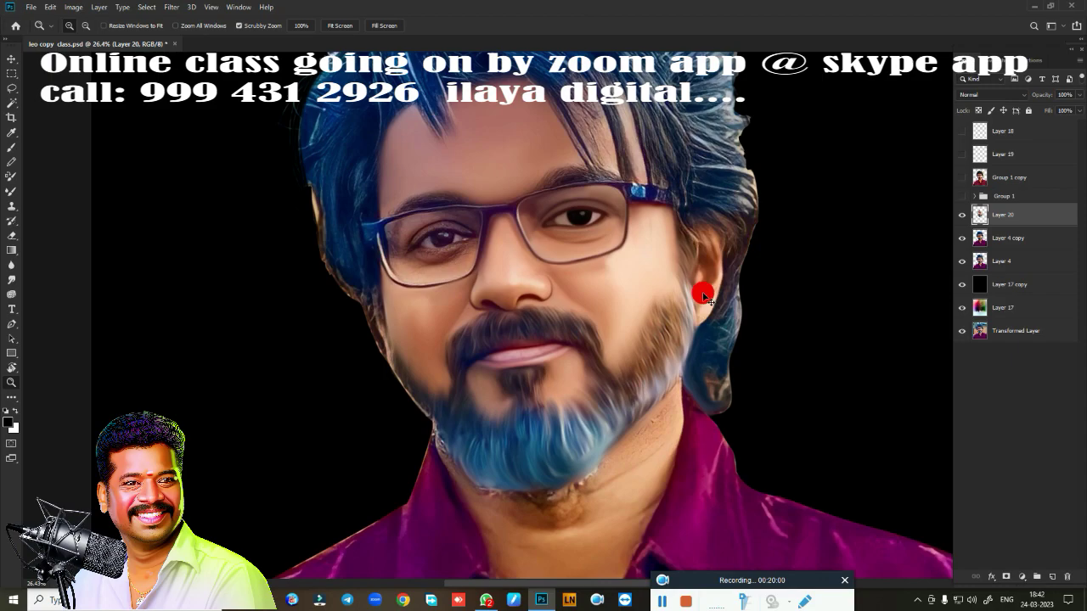
pyautogui.hotkey('ctrl', 'u')
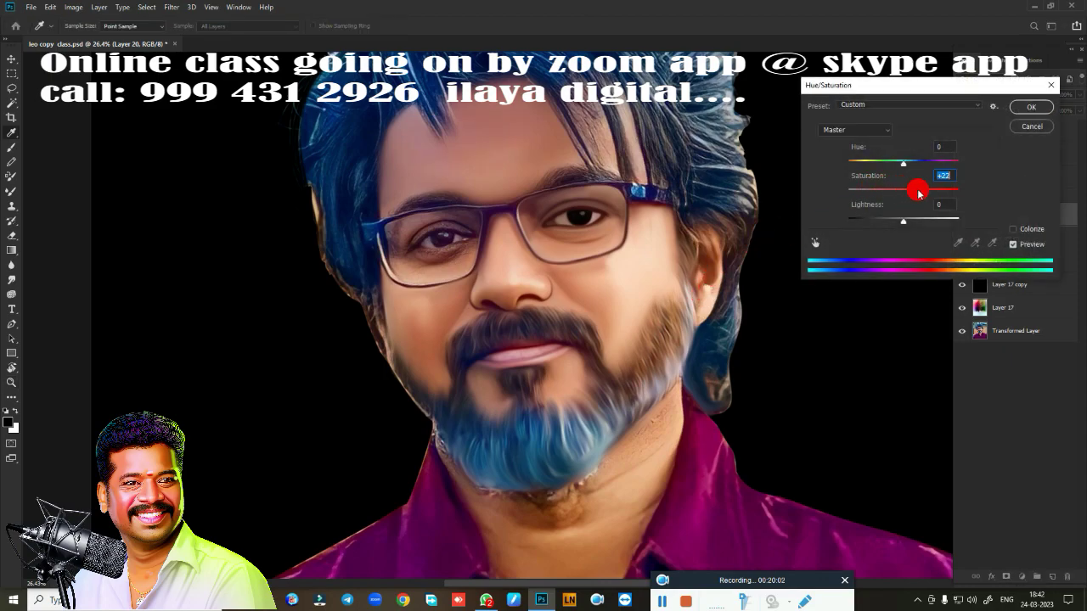
pyautogui.moveTo(918, 194)
pyautogui.mouseDown()
pyautogui.moveTo(939, 192)
pyautogui.moveTo(928, 194)
pyautogui.mouseUp()
# Confirm the saturation, then show Group 1 copy, Layer 18 and Layer 19, hiding Layer 17 copy.
pyautogui.click(1030, 109)
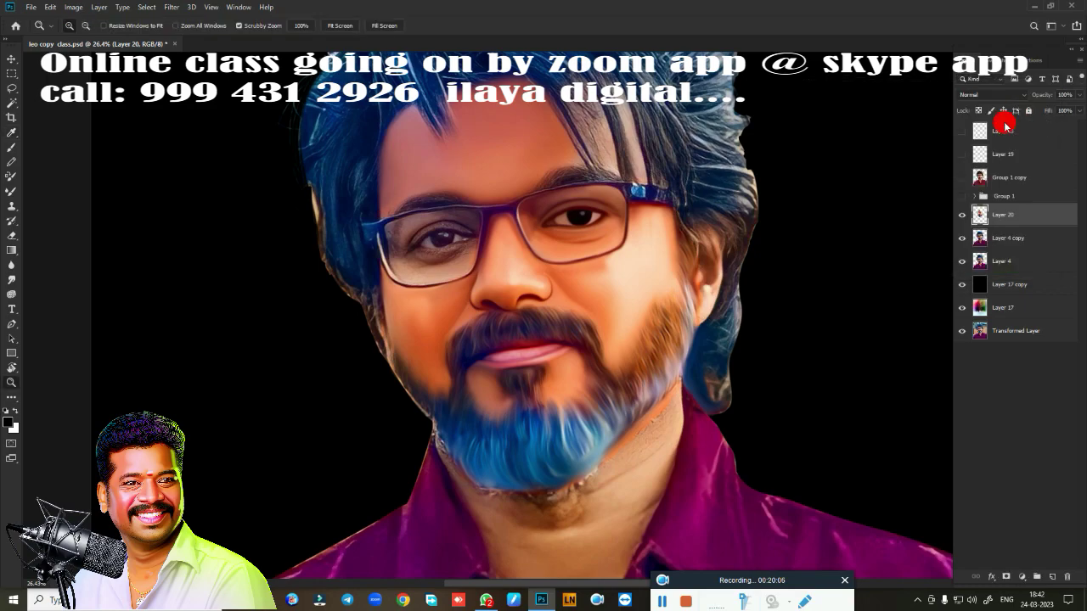
pyautogui.scroll(-3, 740, 309)
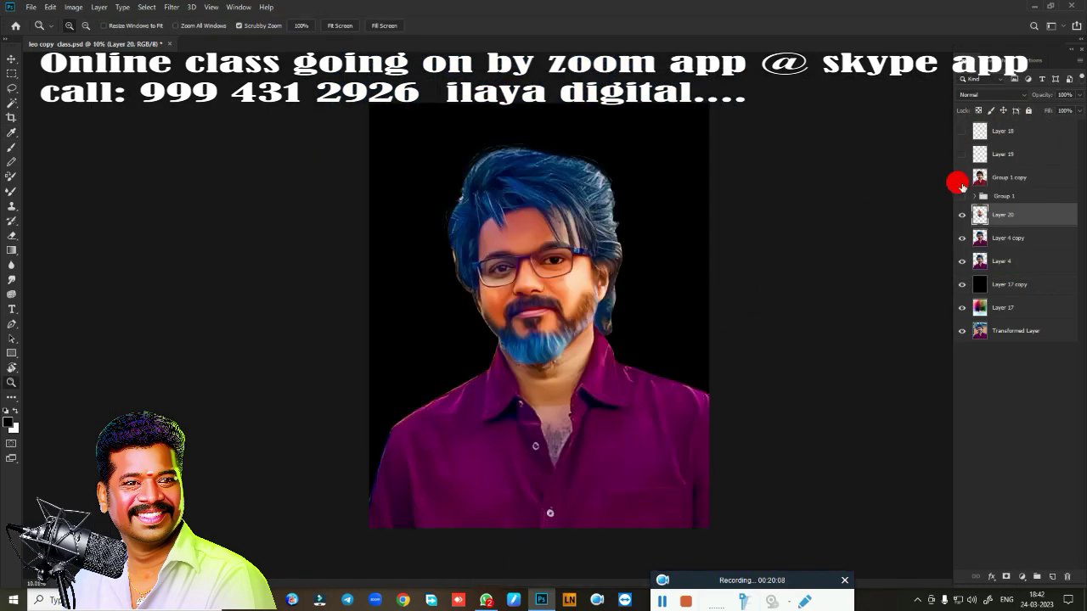
pyautogui.click(961, 185)
pyautogui.scroll(3, 662, 308)
pyautogui.scroll(-2, 655, 308)
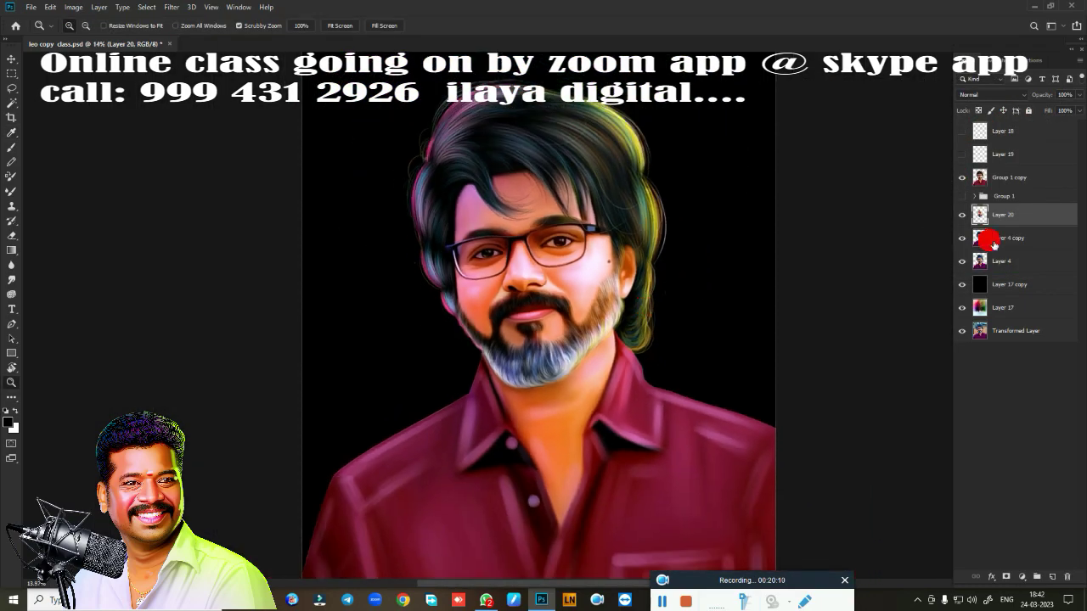
pyautogui.click(963, 287)
pyautogui.click(962, 131)
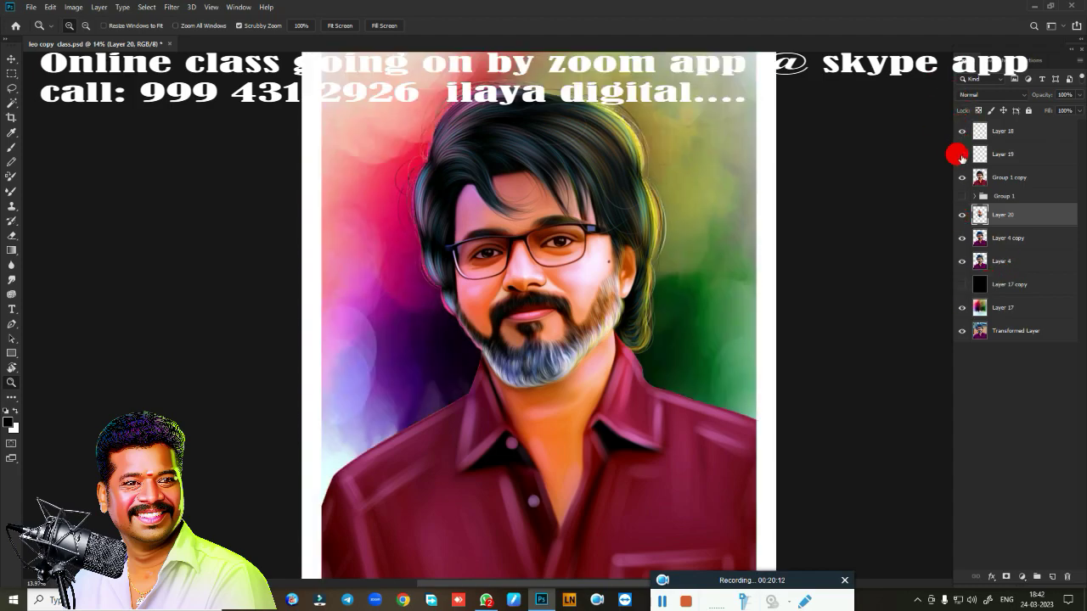
pyautogui.click(962, 154)
pyautogui.scroll(-2, 787, 313)
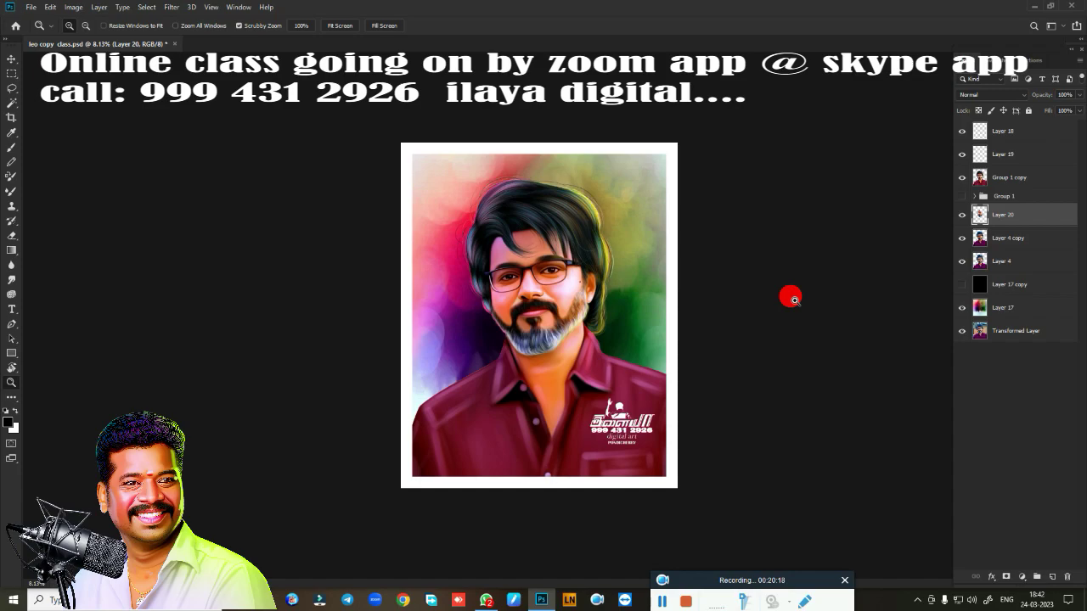
pyautogui.scroll(1, 791, 299)
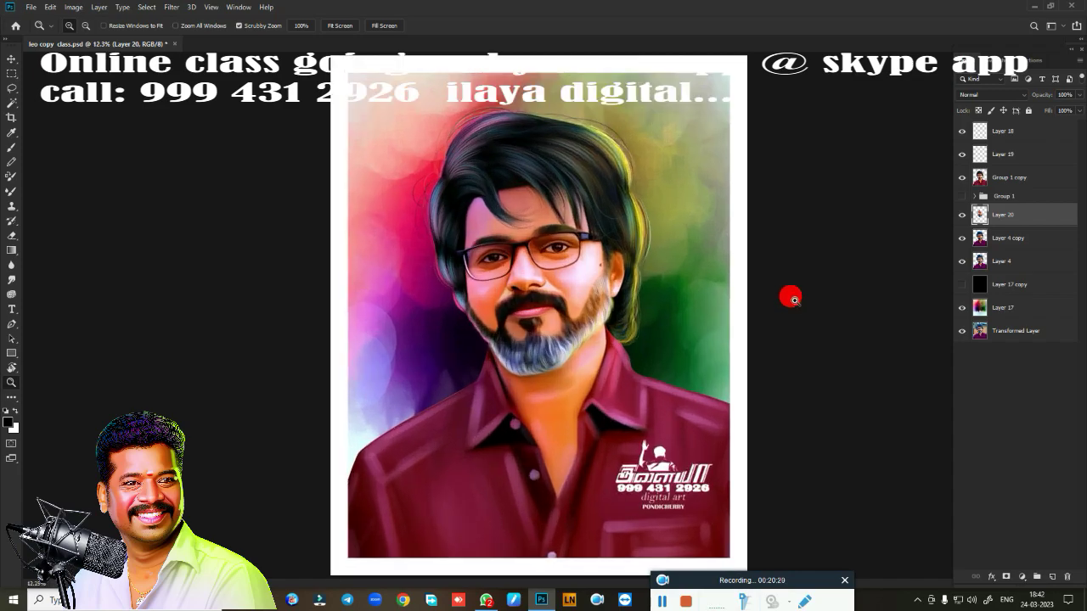